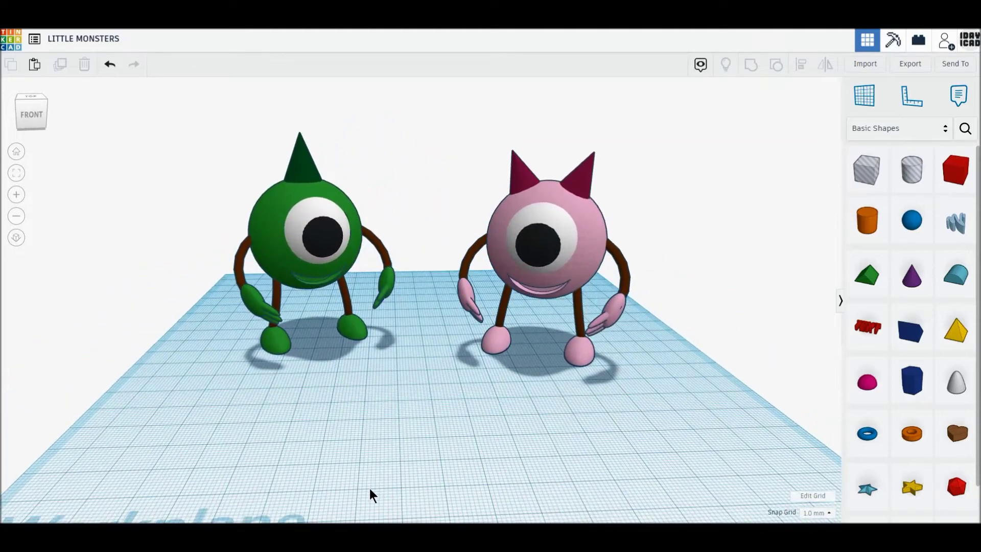
{"action": "scroll", "coordinate": [370, 488], "scroll_direction": "up", "scroll_amount": 3}
{"action": "middle_click_drag", "start_coordinate": [373, 436], "coordinate": [372, 453]}
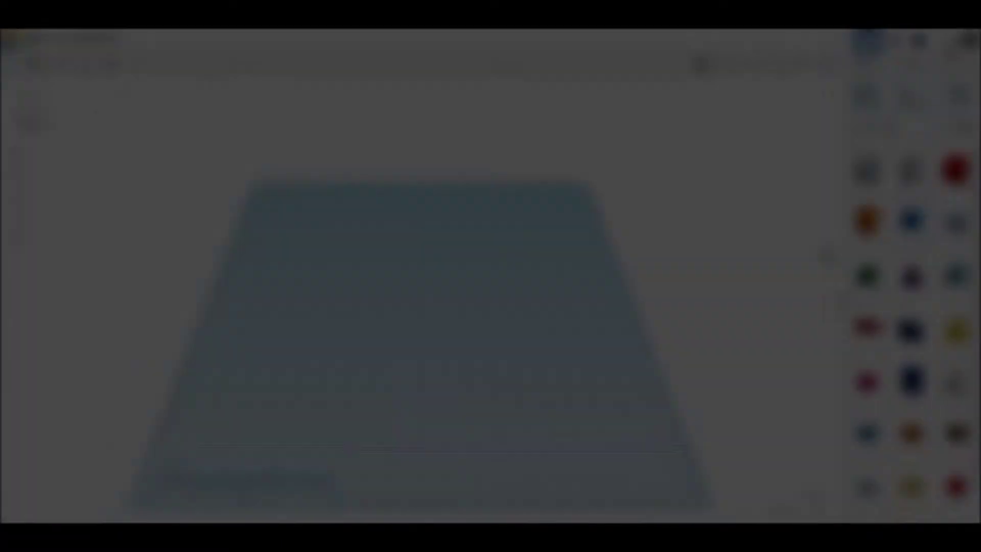
Place a sphere near the middle of the workplane and set its width, depth and height to 40 mm.
{"action": "left_click_drag", "start_coordinate": [912, 220], "coordinate": [419, 335]}
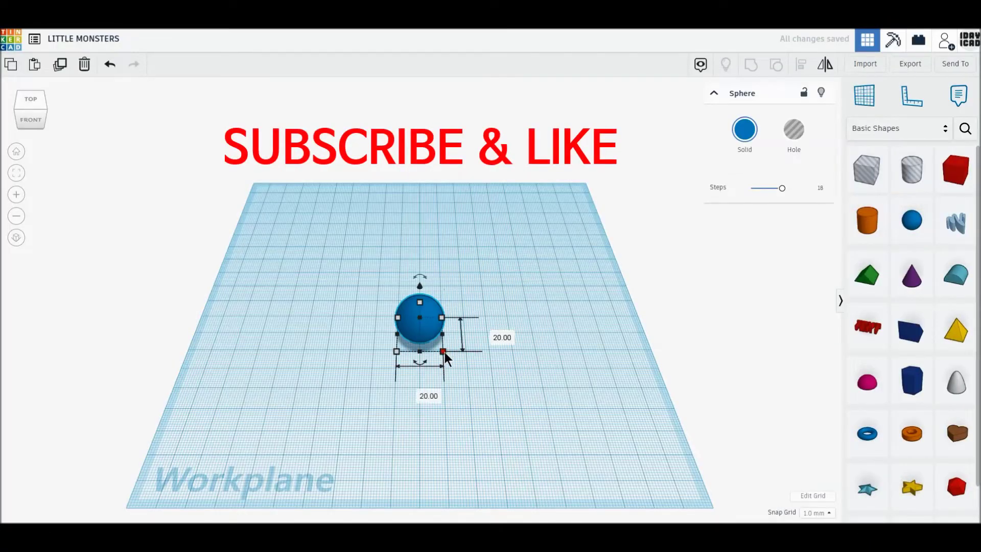
{"action": "left_click", "coordinate": [424, 392]}
{"action": "type", "text": "40"}
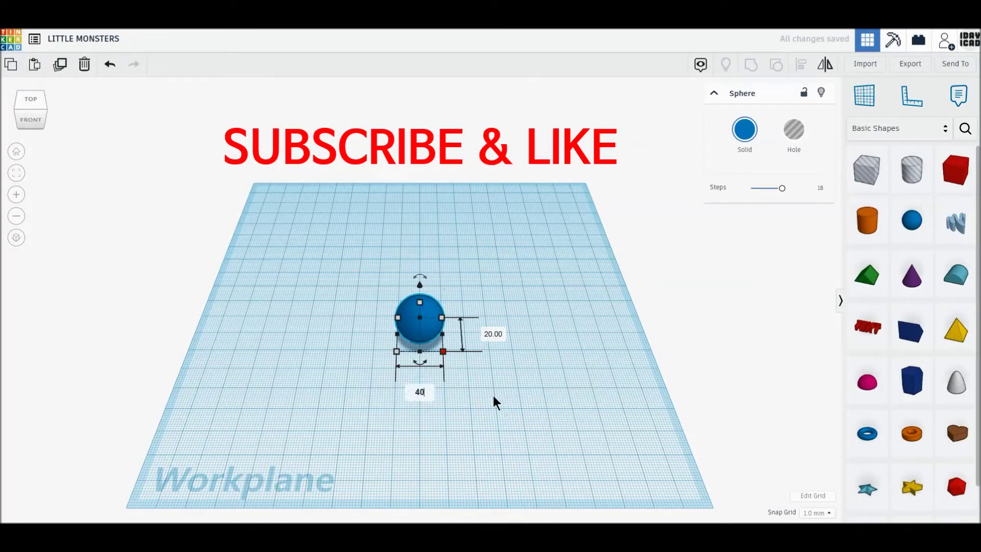
{"action": "key", "text": "Return"}
{"action": "left_click", "coordinate": [540, 335]}
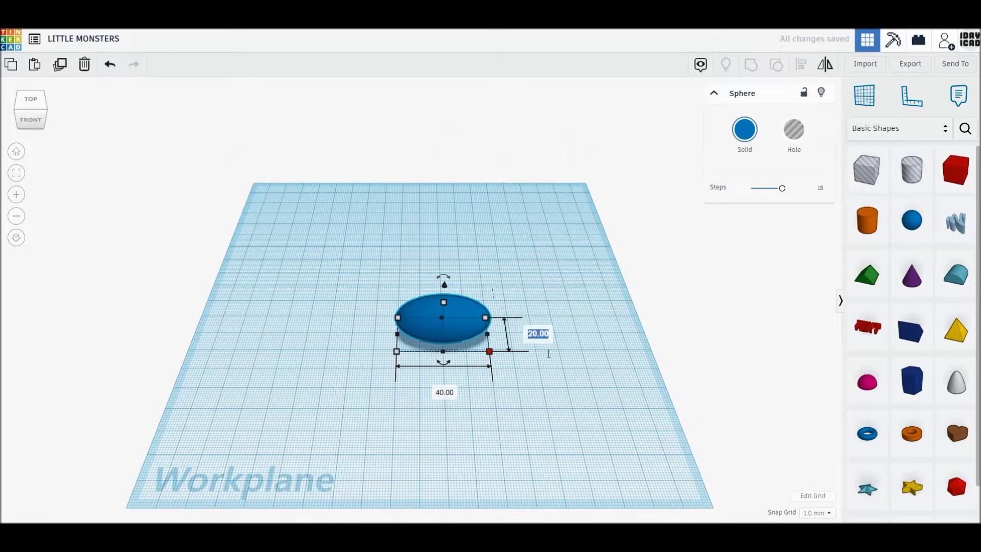
{"action": "key", "text": "Return"}
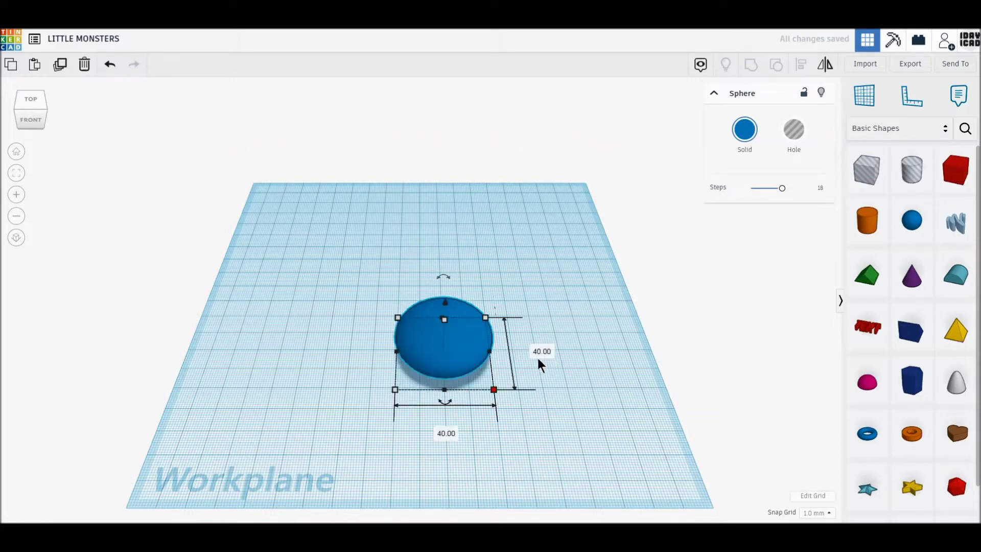
{"action": "left_click", "coordinate": [446, 321]}
{"action": "left_click", "coordinate": [493, 336]}
{"action": "type", "text": "40"}
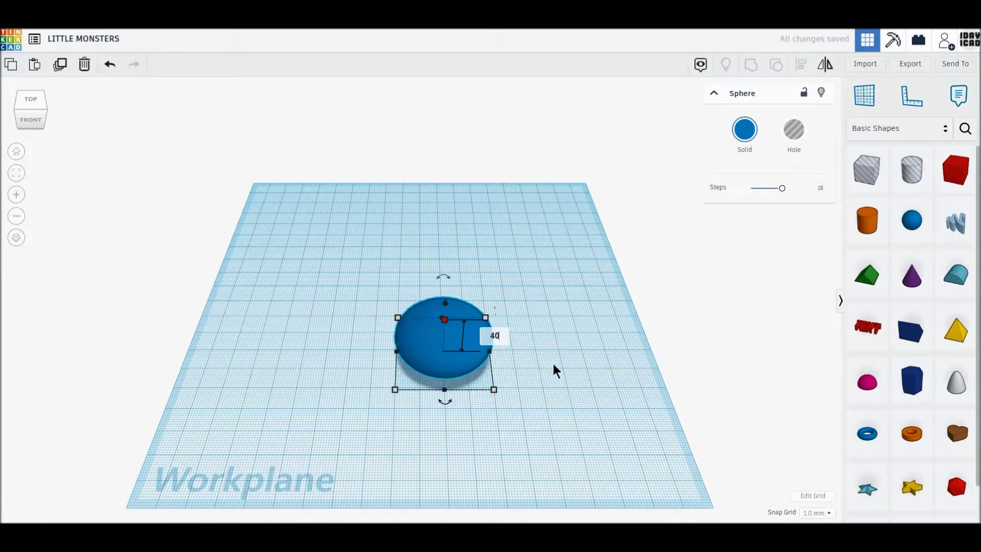
{"action": "key", "text": "Return"}
Smooth the sphere by raising its step count to 24.
{"action": "scroll", "coordinate": [493, 378], "scroll_direction": "up", "scroll_amount": 2}
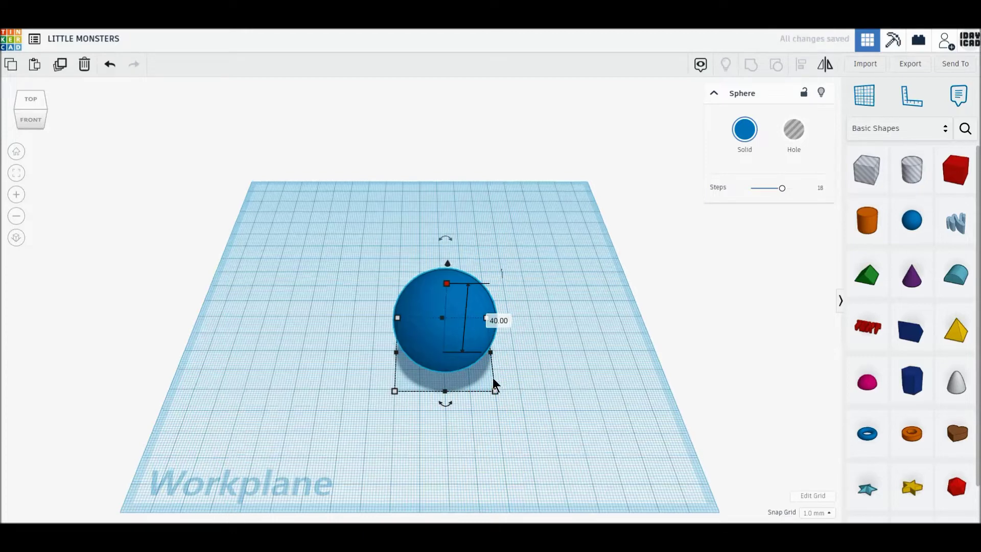
{"action": "scroll", "coordinate": [492, 378], "scroll_direction": "up", "scroll_amount": 2}
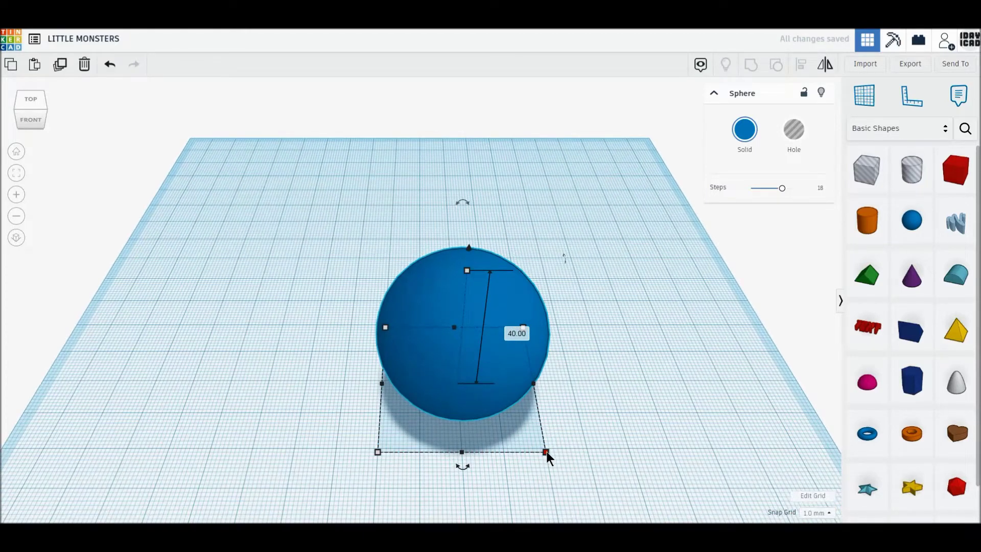
{"action": "left_click", "coordinate": [467, 271]}
{"action": "left_click_drag", "start_coordinate": [782, 188], "coordinate": [820, 189]}
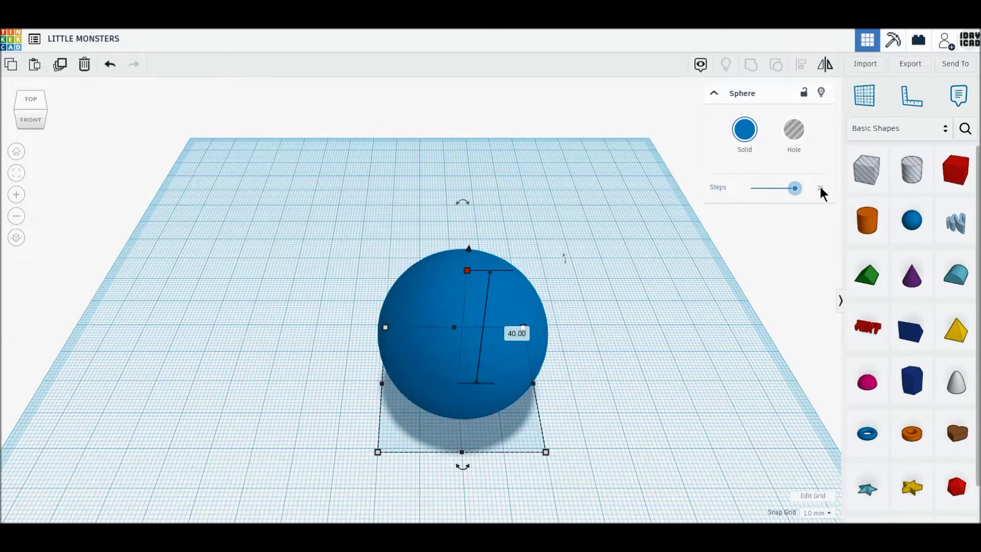
Colour the sphere green and move it 40 mm toward the back and 10 mm to the left.
{"action": "left_click", "coordinate": [745, 134]}
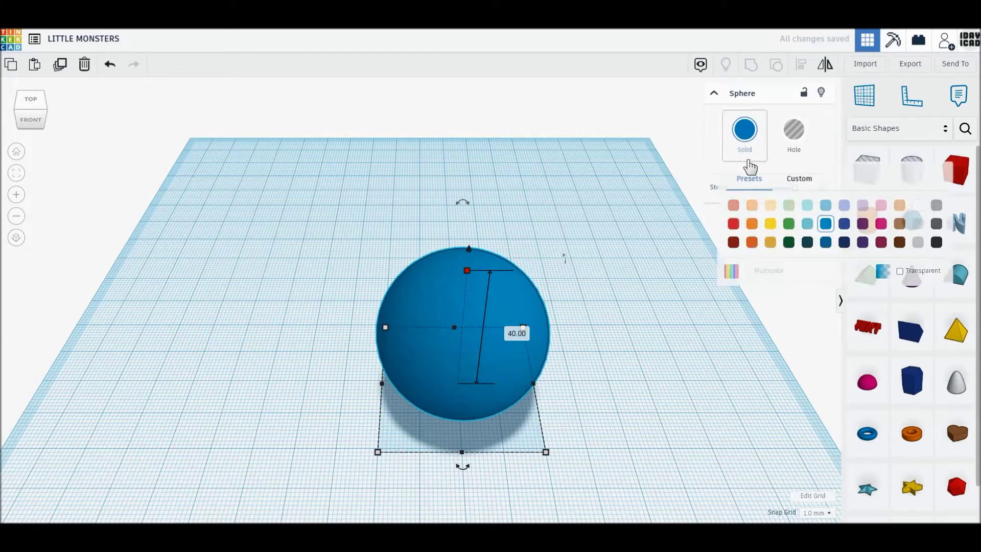
{"action": "left_click", "coordinate": [790, 224]}
{"action": "left_click_drag", "start_coordinate": [499, 313], "coordinate": [442, 195]}
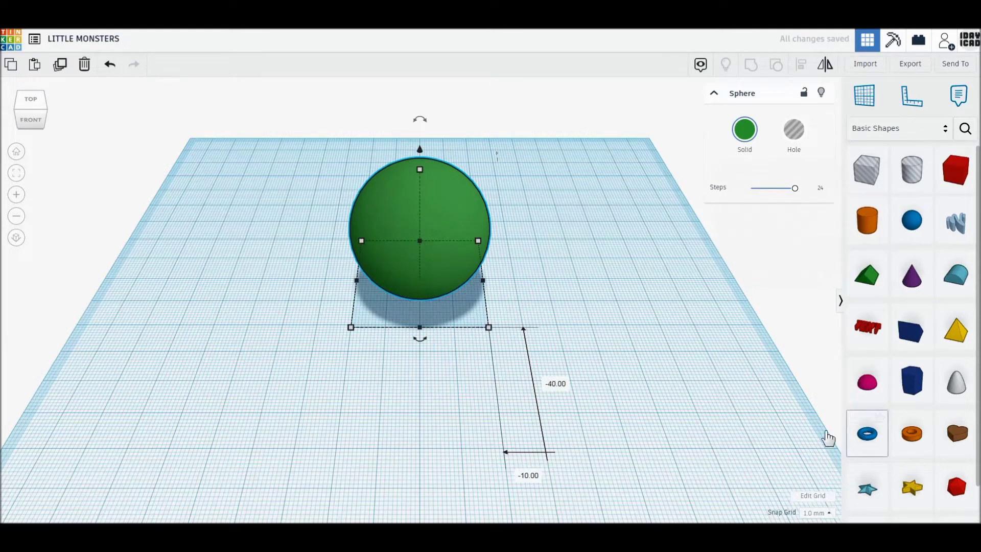
Place a torus in front of the green sphere and give it a tube of 0.5 and 24 sides.
{"action": "left_click", "coordinate": [867, 433]}
{"action": "left_click", "coordinate": [401, 400]}
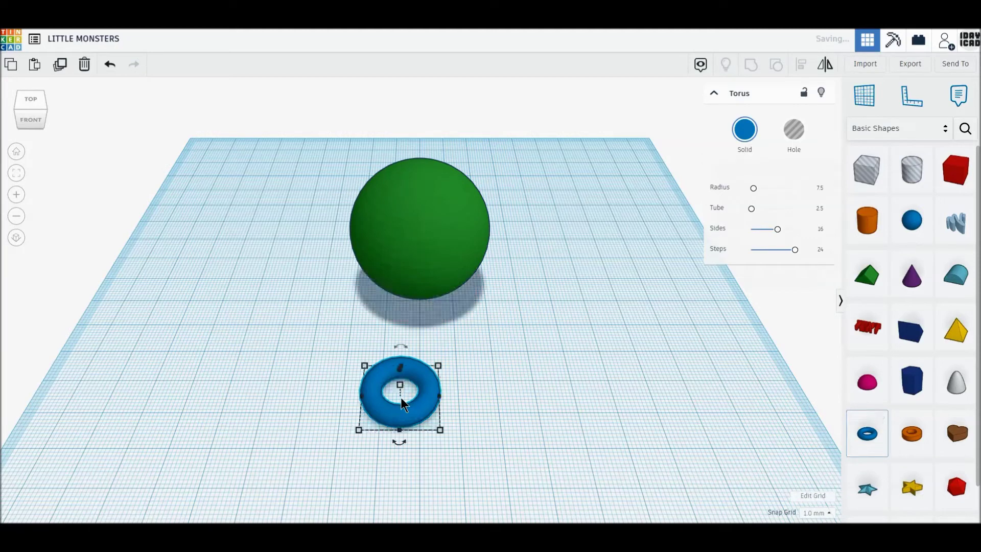
{"action": "left_click", "coordinate": [817, 208]}
{"action": "type", "text": "0.5"}
{"action": "key", "text": "Return"}
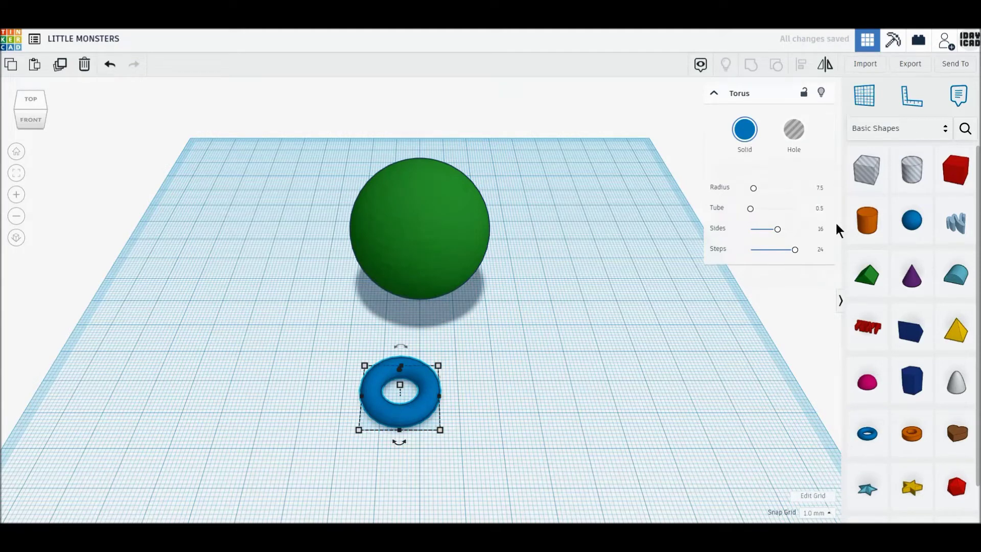
{"action": "left_click_drag", "start_coordinate": [778, 229], "coordinate": [813, 229]}
Resize the torus to 40 mm wide, 40 mm deep and 2.5 mm high.
{"action": "mouse_move", "coordinate": [432, 423]}
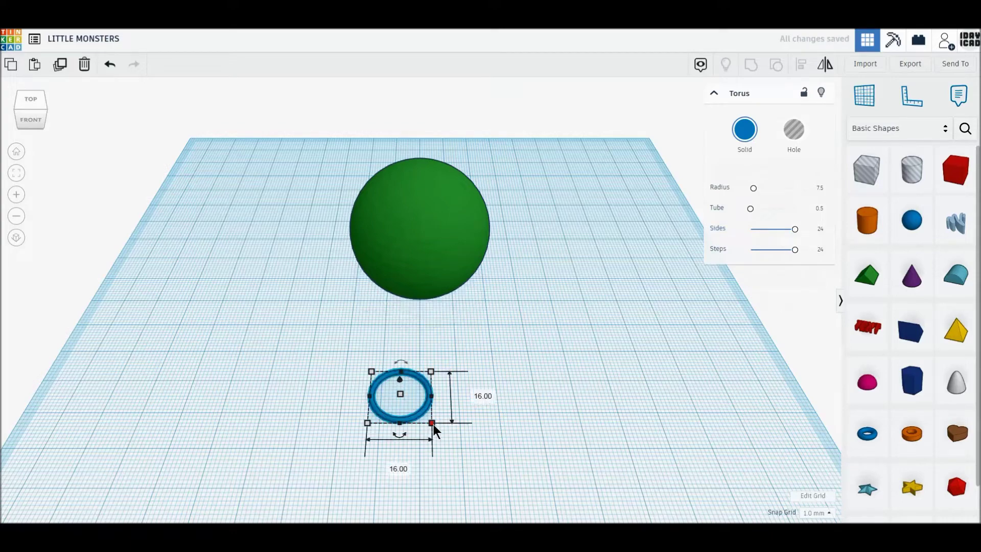
{"action": "type", "text": "40"}
{"action": "key", "text": "Return"}
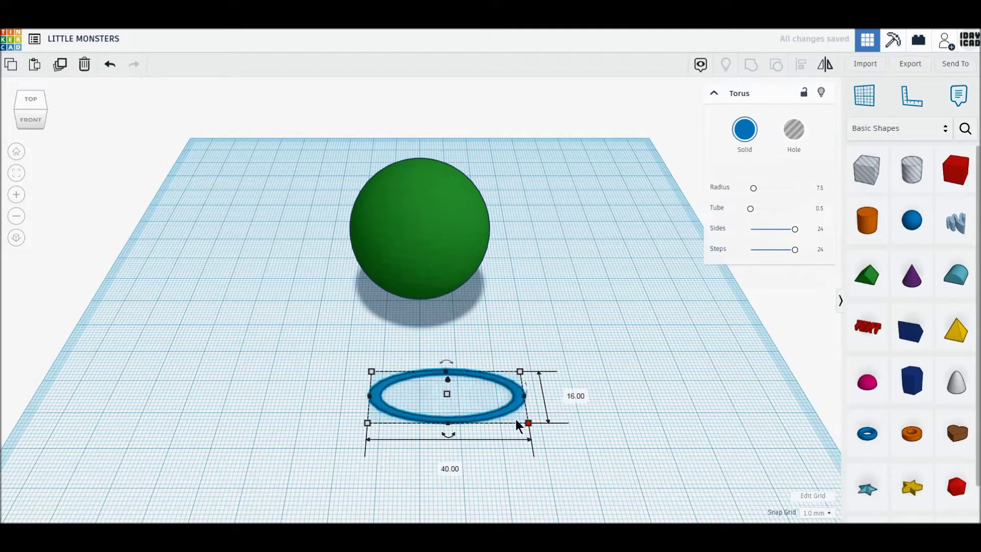
{"action": "left_click", "coordinate": [576, 394]}
{"action": "type", "text": "40"}
{"action": "key", "text": "Return"}
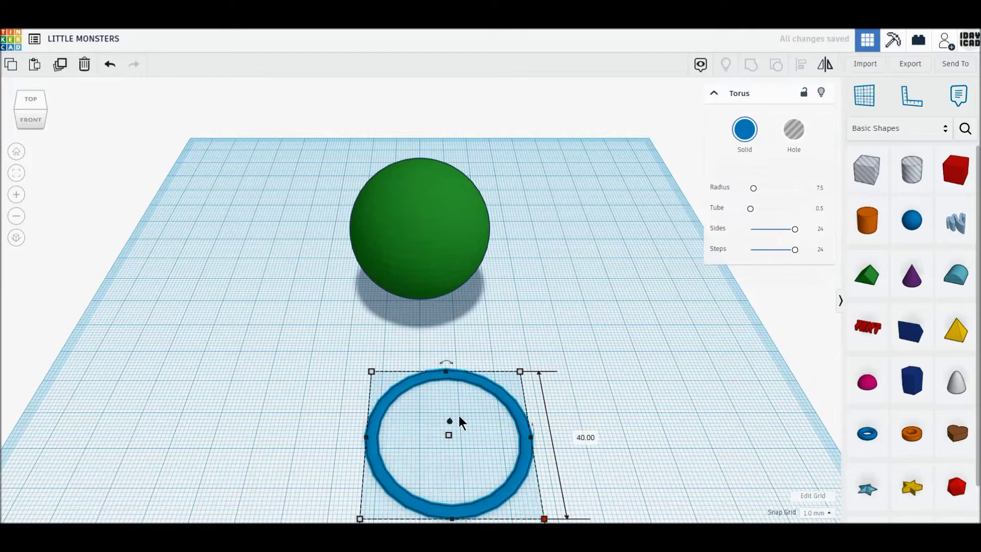
{"action": "type", "text": "2.5"}
{"action": "key", "text": "Return"}
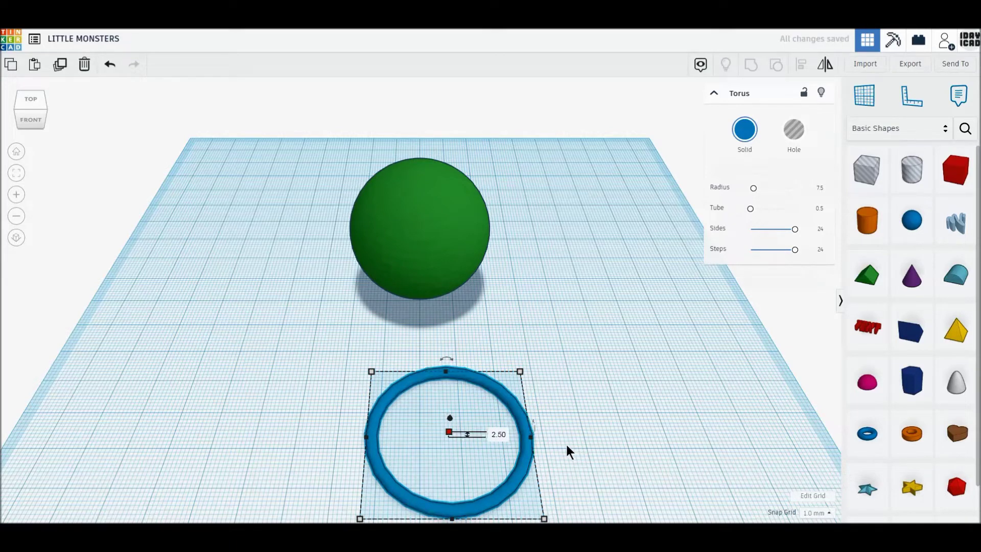
Move the torus so that it sits centred in front of the green sphere.
{"action": "left_click", "coordinate": [569, 450]}
{"action": "left_click_drag", "start_coordinate": [517, 462], "coordinate": [488, 447]}
{"action": "left_click", "coordinate": [508, 488]}
{"action": "middle_click_drag", "start_coordinate": [605, 457], "coordinate": [603, 428]}
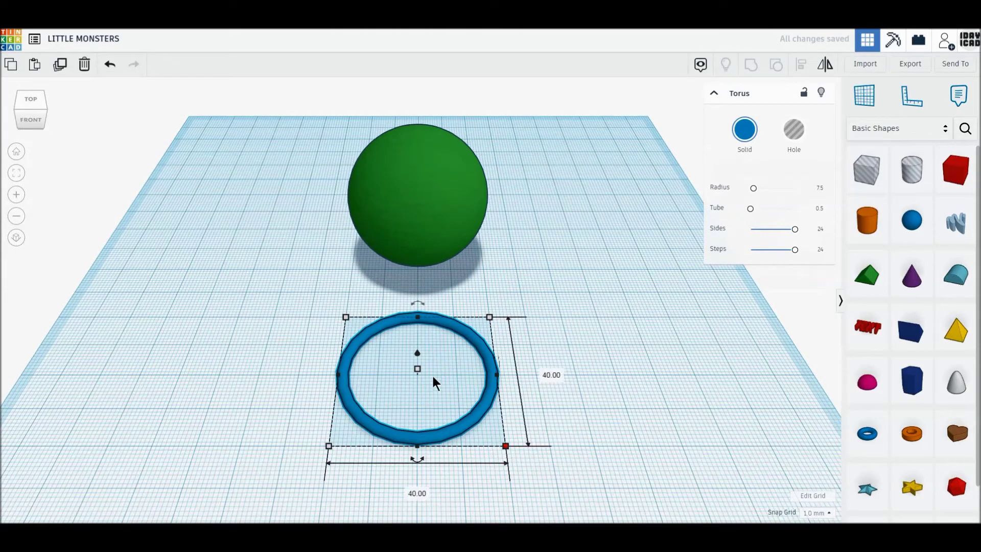
Place a box hole on the torus and stretch it to 21 × 42 mm to cover the ring's right half.
{"action": "left_click", "coordinate": [820, 278]}
{"action": "left_click_drag", "start_coordinate": [872, 177], "coordinate": [452, 346]}
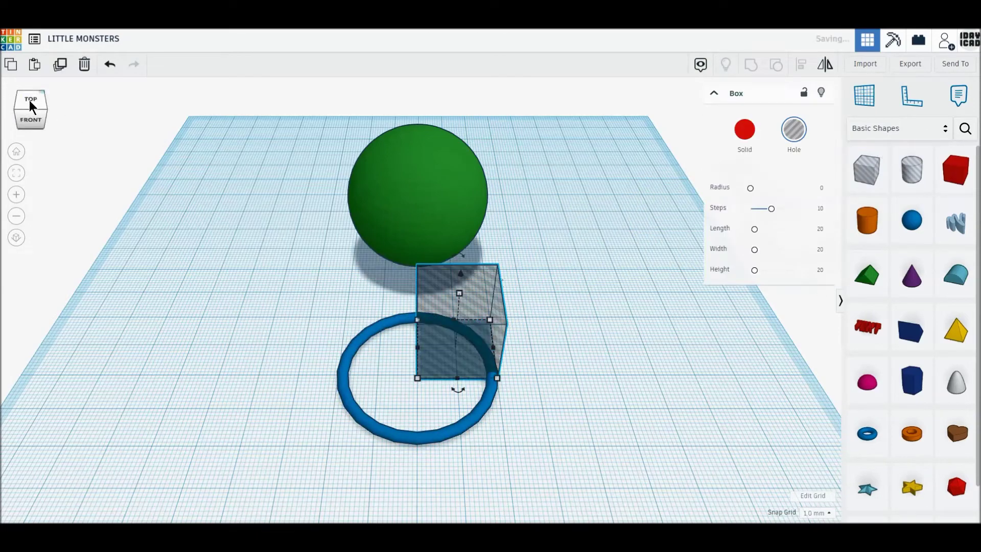
{"action": "left_click", "coordinate": [29, 100]}
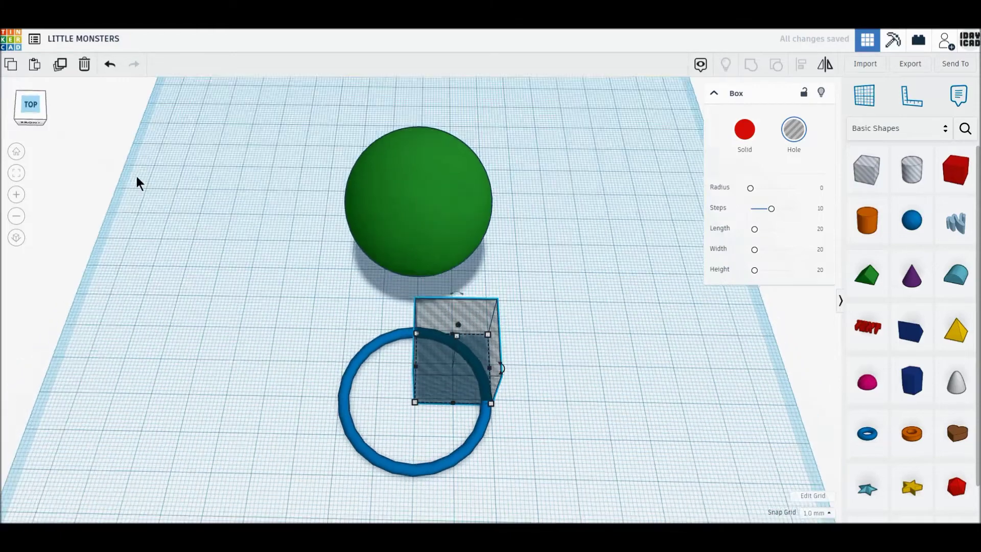
{"action": "left_click", "coordinate": [324, 300]}
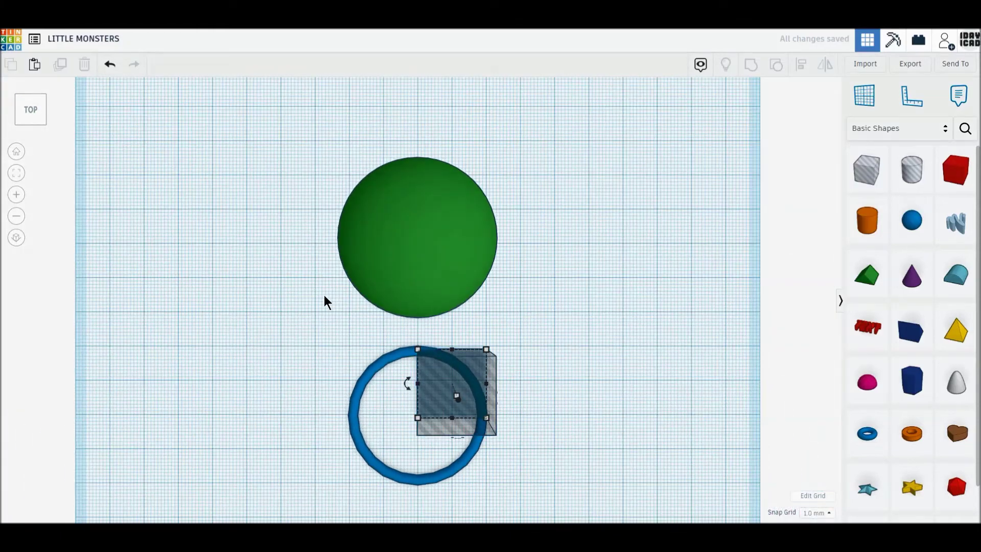
{"action": "left_click", "coordinate": [17, 239]}
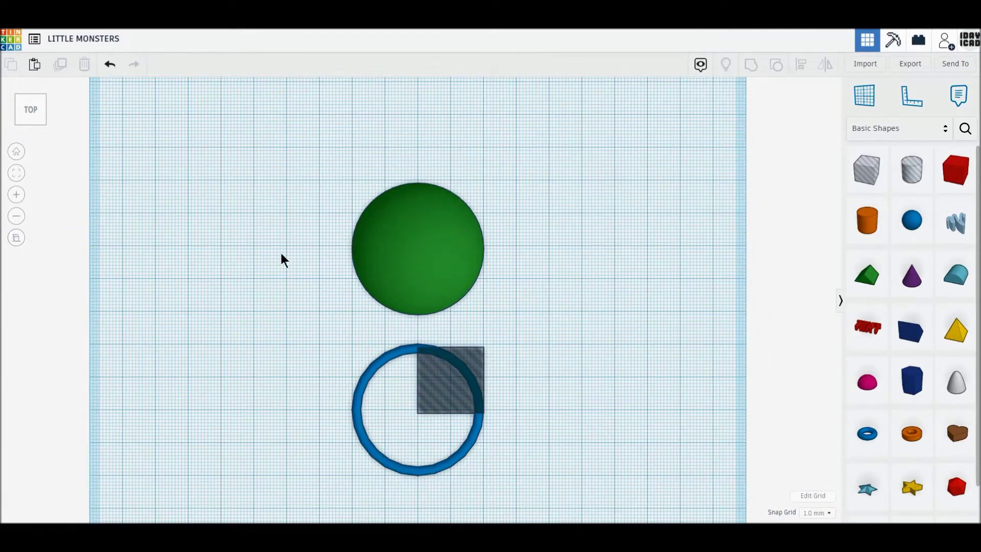
{"action": "middle_click_drag", "start_coordinate": [280, 285], "coordinate": [291, 175]}
{"action": "scroll", "coordinate": [384, 309], "scroll_direction": "up", "scroll_amount": 5}
{"action": "left_click", "coordinate": [479, 270]}
{"action": "left_click_drag", "start_coordinate": [583, 293], "coordinate": [587, 448]}
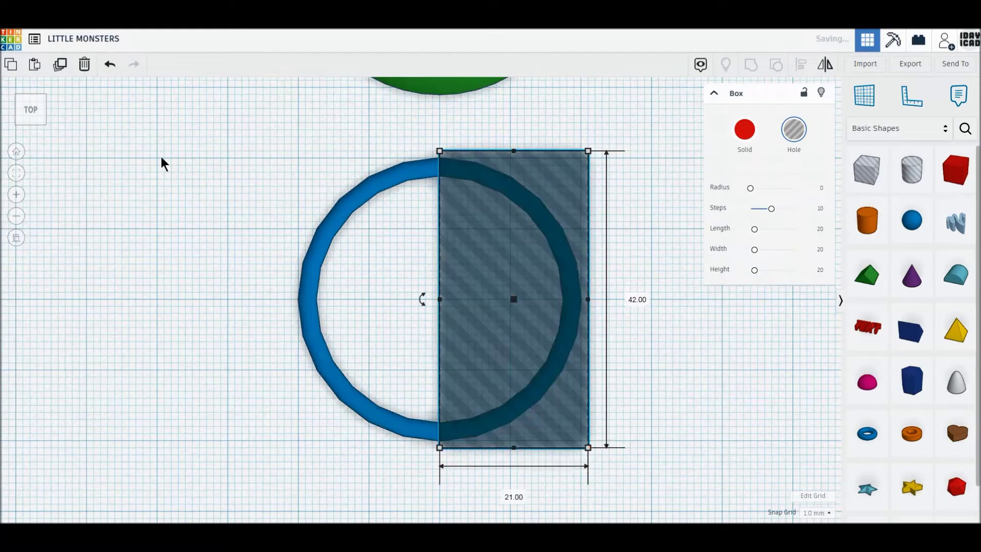
Duplicate the box hole, rotate the copy 90 degrees and move it over the front half of the torus.
{"action": "left_click", "coordinate": [60, 67]}
{"action": "left_click_drag", "start_coordinate": [419, 298], "coordinate": [511, 235]}
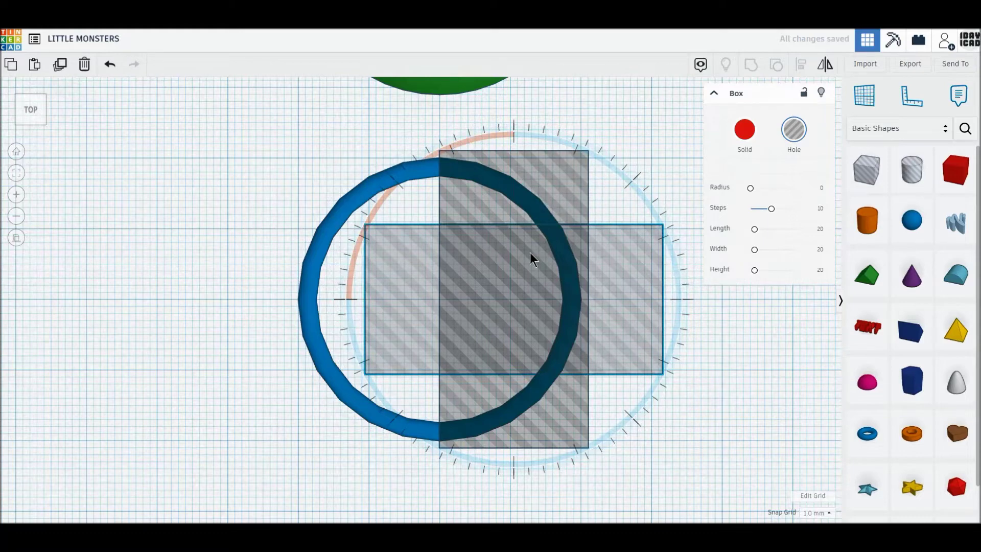
{"action": "left_click_drag", "start_coordinate": [600, 333], "coordinate": [547, 385]}
Group the torus with both box holes to leave a quarter-ring arm, and colour the arm dark brown.
{"action": "left_click_drag", "start_coordinate": [472, 470], "coordinate": [603, 381]}
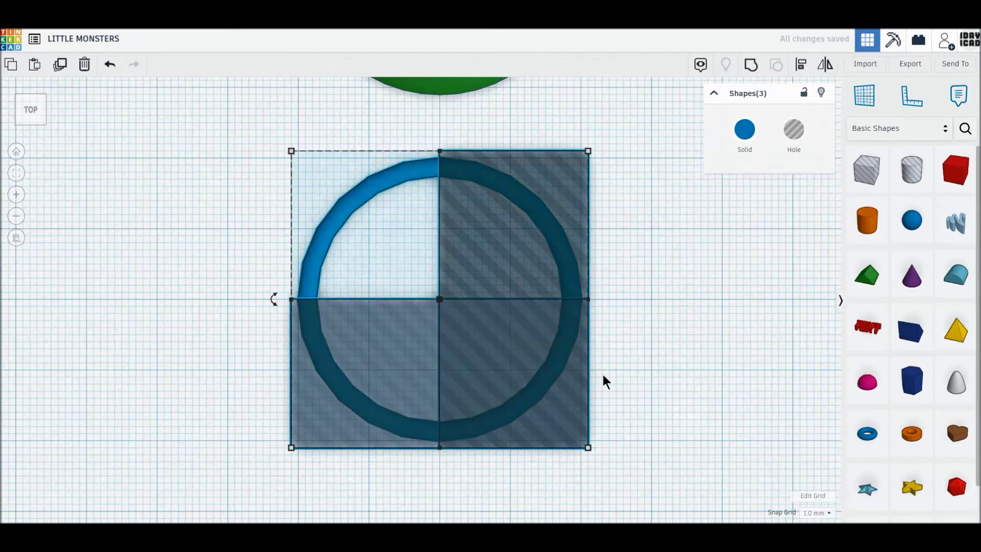
{"action": "left_click", "coordinate": [755, 65]}
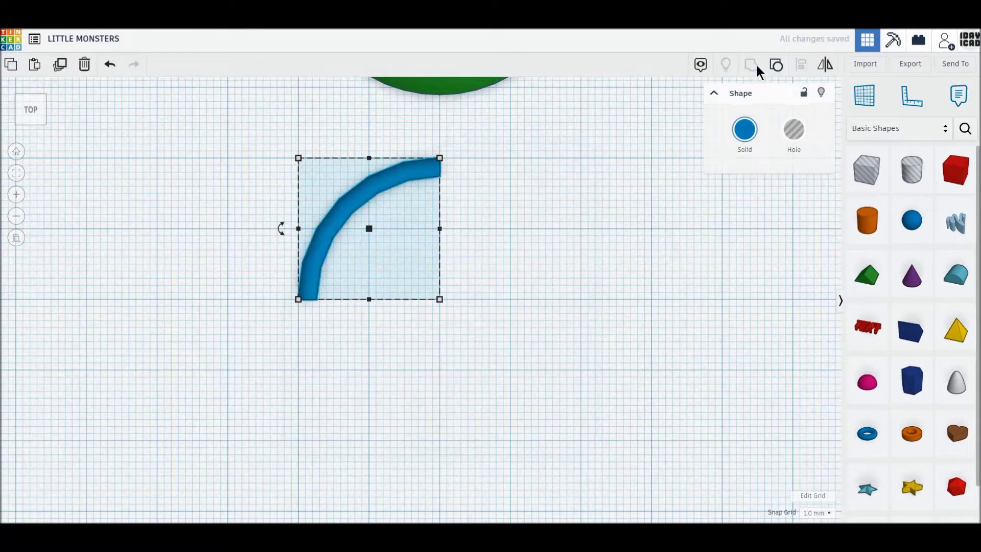
{"action": "left_click", "coordinate": [744, 130]}
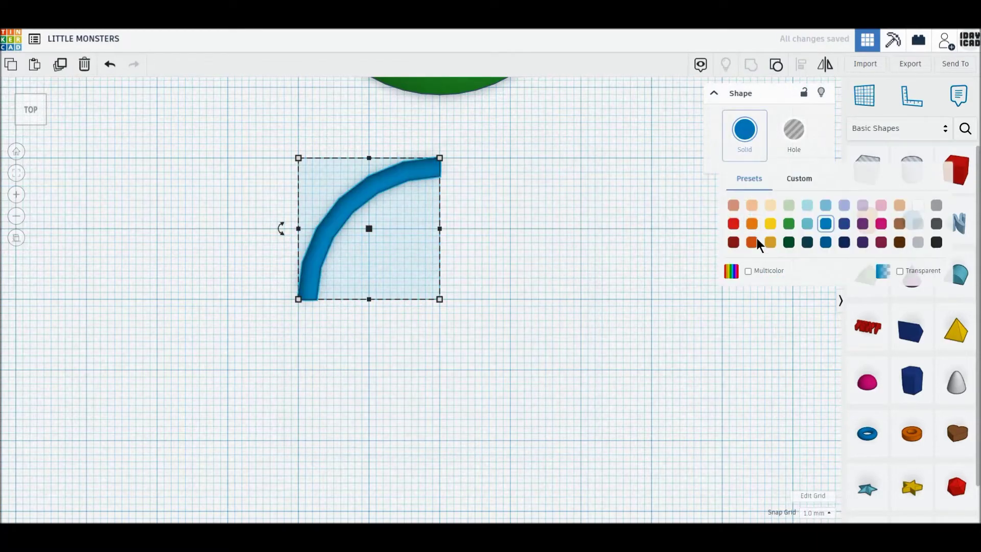
{"action": "left_click", "coordinate": [899, 242]}
{"action": "left_click", "coordinate": [484, 236]}
Place a sphere on the arm's front end as a hand and size it 5 mm wide, 12 mm long and 10 mm high.
{"action": "left_click", "coordinate": [912, 224]}
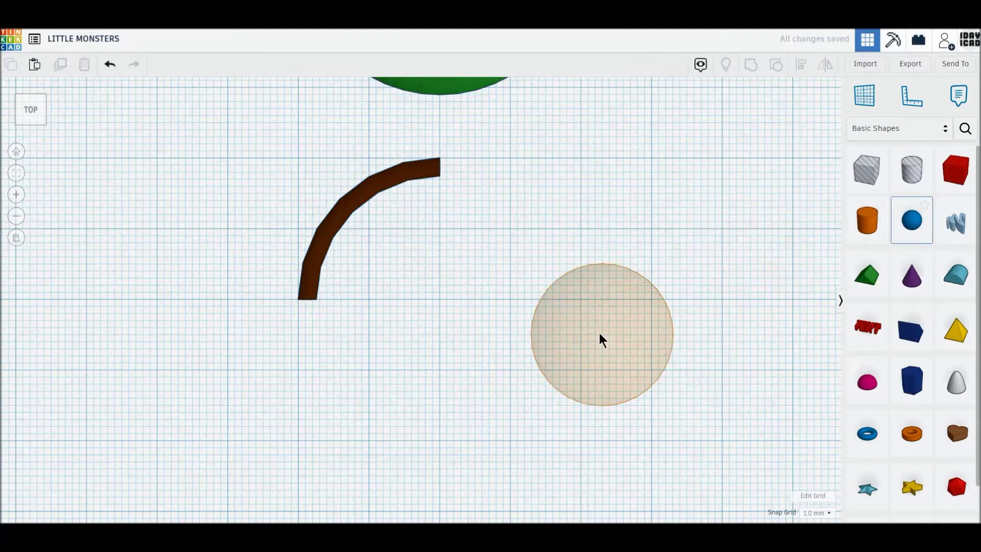
{"action": "left_click", "coordinate": [600, 336]}
{"action": "left_click_drag", "start_coordinate": [672, 405], "coordinate": [325, 357]}
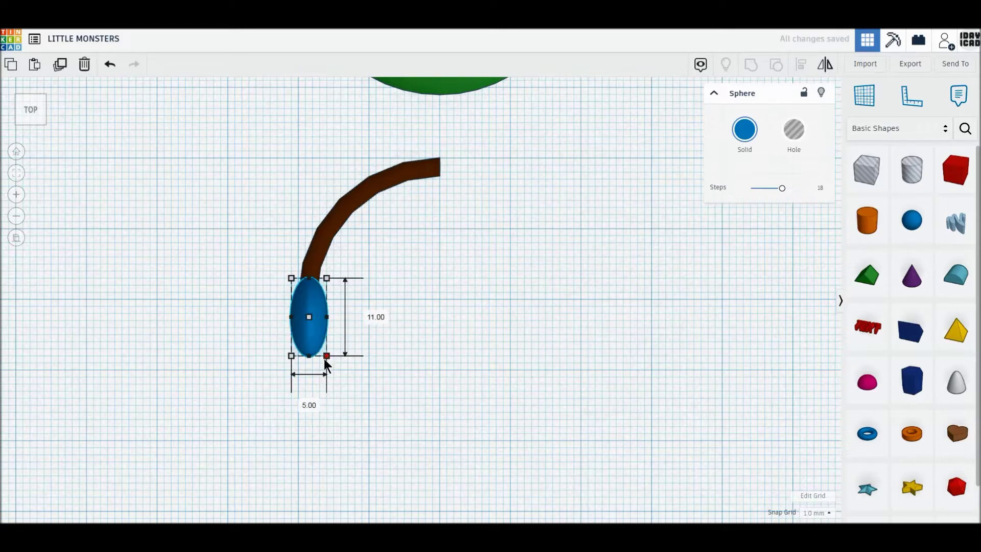
{"action": "left_click_drag", "start_coordinate": [325, 360], "coordinate": [324, 363]}
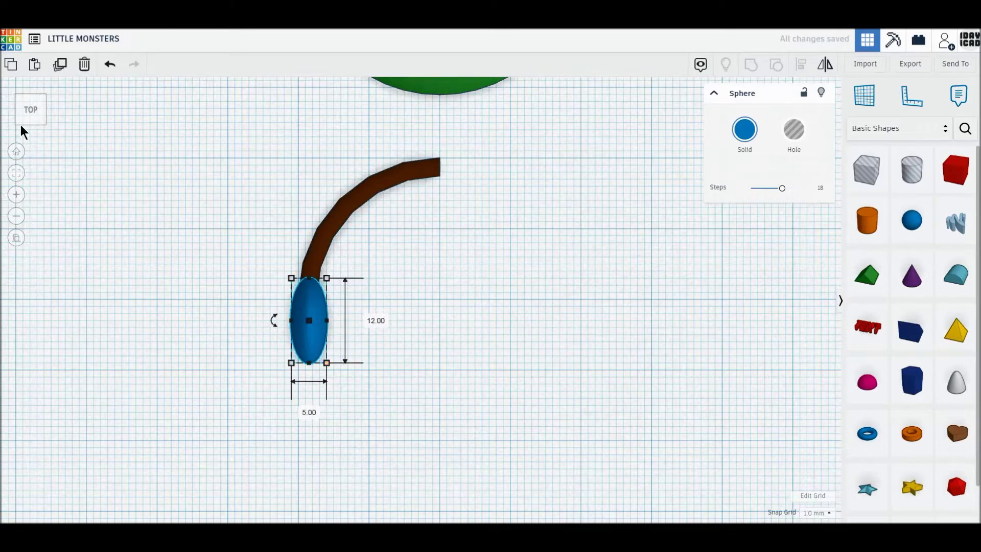
{"action": "left_click", "coordinate": [17, 109]}
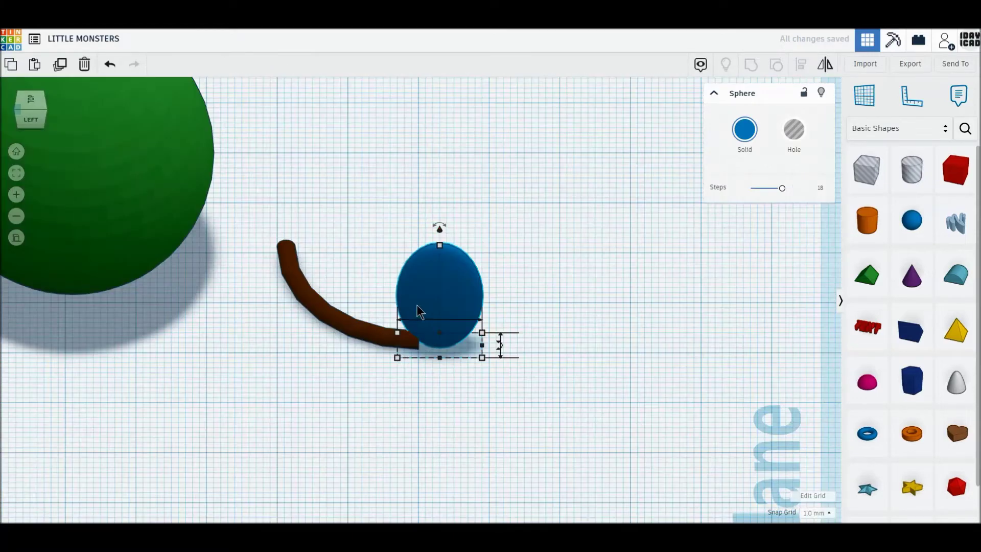
{"action": "left_click", "coordinate": [496, 297]}
{"action": "type", "text": "10"}
{"action": "key", "text": "Return"}
Align the brown arm and the blue hand to their vertical centres.
{"action": "left_click_drag", "start_coordinate": [469, 402], "coordinate": [380, 295]}
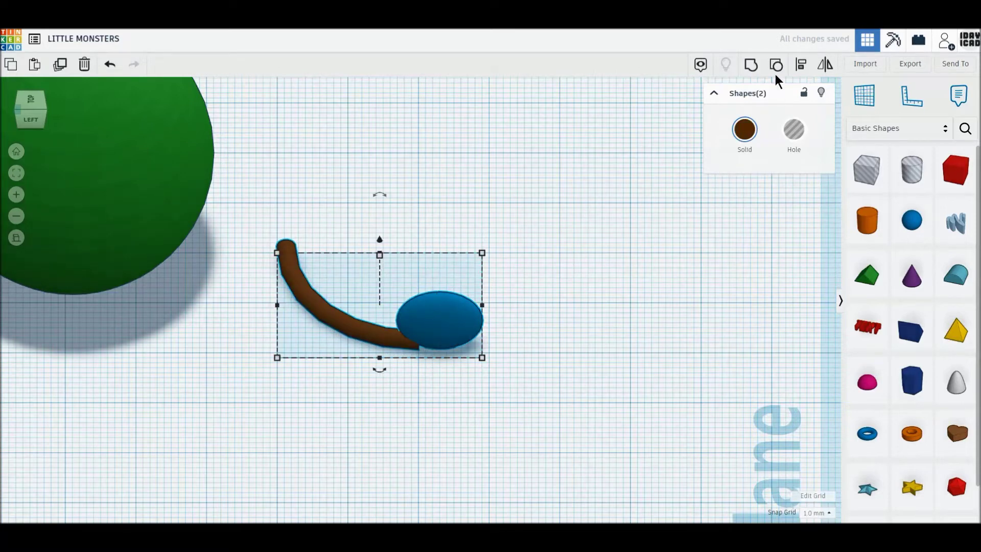
{"action": "left_click", "coordinate": [801, 65]}
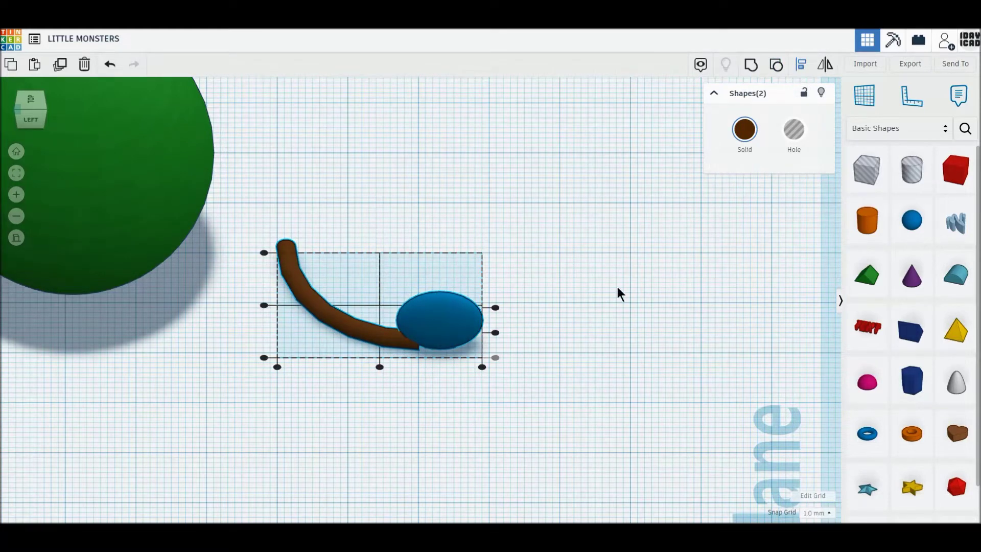
{"action": "left_click", "coordinate": [495, 333]}
Duplicate the hand ellipsoid, shift the copy lengthwise away from the arm, and set the copy's width to 2 mm.
{"action": "left_click", "coordinate": [454, 329]}
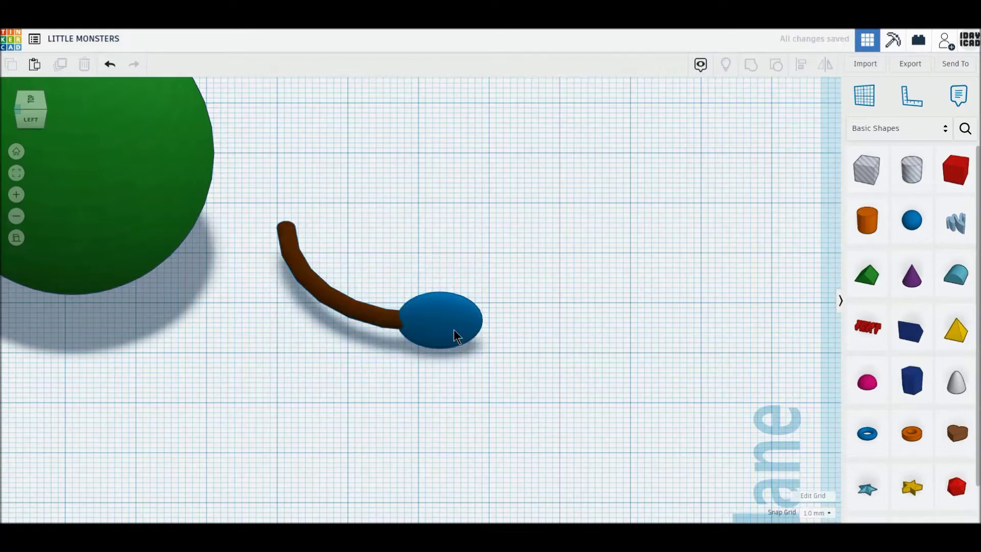
{"action": "left_click", "coordinate": [60, 65]}
{"action": "left_click", "coordinate": [451, 322]}
{"action": "left_click_drag", "start_coordinate": [451, 322], "coordinate": [499, 321]}
{"action": "left_click", "coordinate": [581, 350]}
{"action": "type", "text": "2"}
{"action": "key", "text": "Return"}
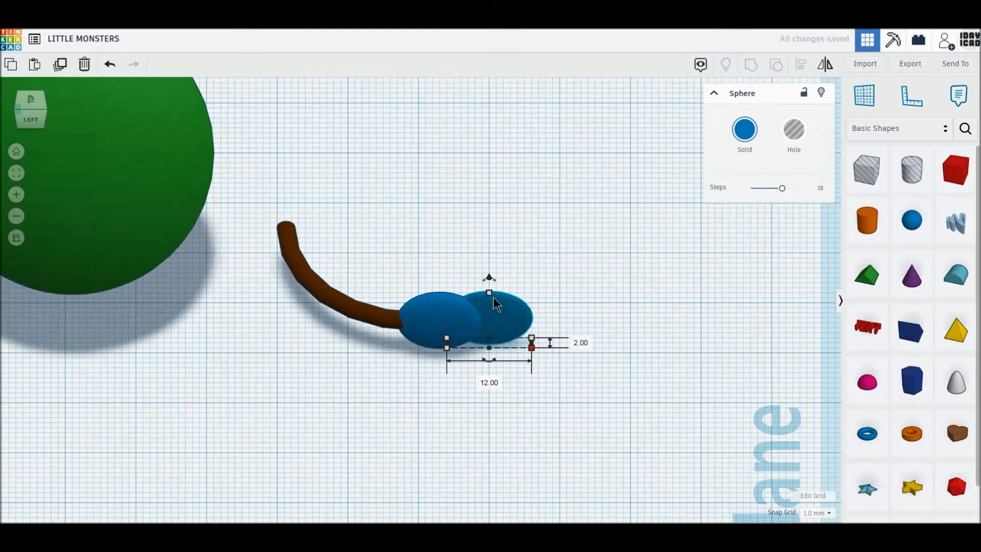
Set the thin finger ellipsoid's height to 2 mm and raise it 3 mm above the workplane.
{"action": "left_click", "coordinate": [535, 318]}
{"action": "type", "text": "2"}
{"action": "key", "text": "Return"}
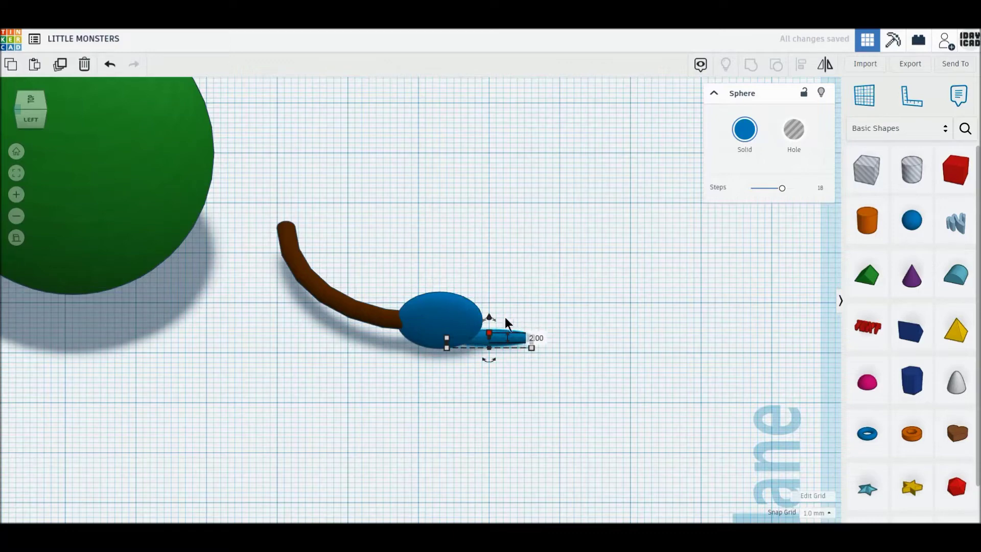
{"action": "left_click_drag", "start_coordinate": [490, 317], "coordinate": [493, 300]}
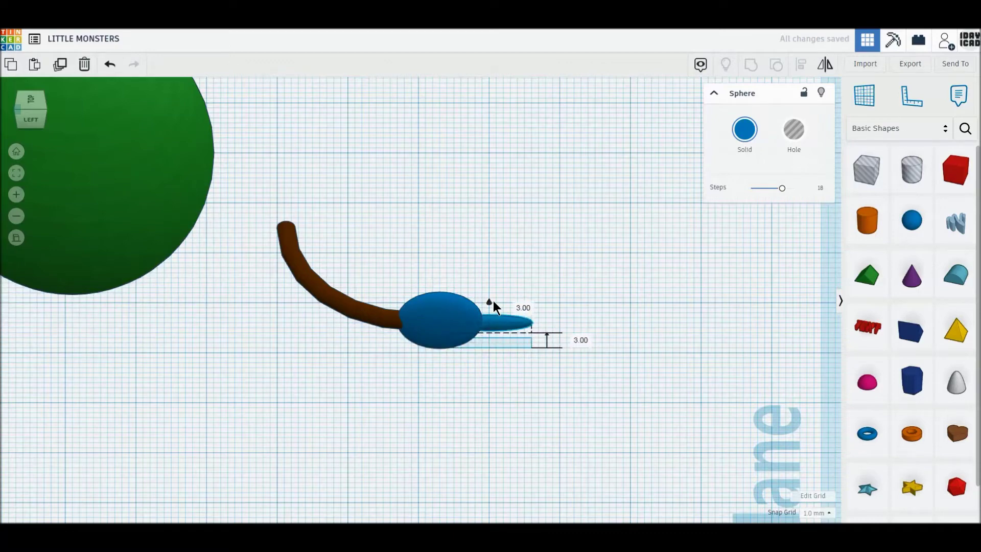
Move the thin finger ellipsoid 1 mm lengthwise, further out from the hand.
{"action": "left_click", "coordinate": [31, 106]}
{"action": "left_click", "coordinate": [495, 445]}
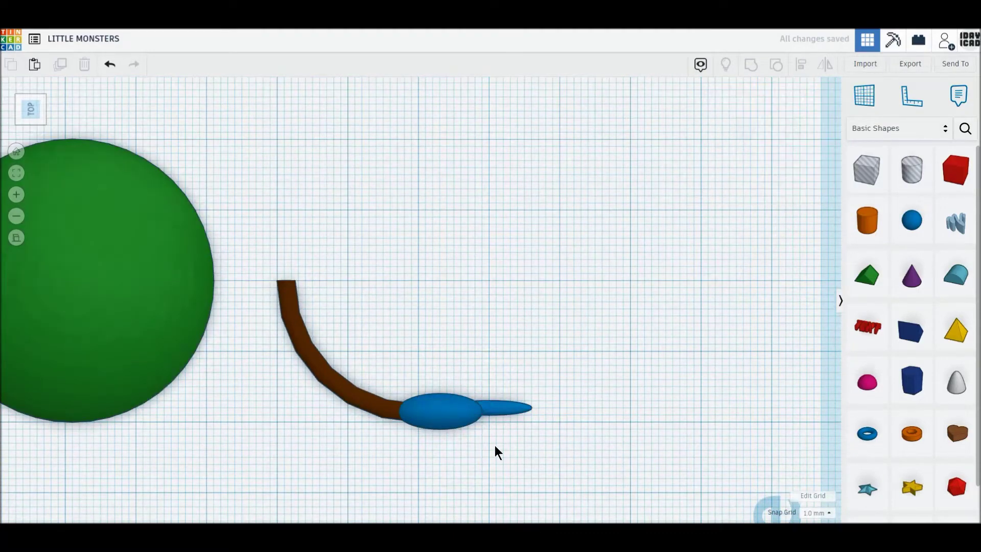
{"action": "scroll", "coordinate": [480, 366], "scroll_direction": "up", "scroll_amount": 2}
{"action": "left_click", "coordinate": [507, 335]}
{"action": "left_click_drag", "start_coordinate": [511, 338], "coordinate": [521, 335]}
Align the brown arm, the hand and the finger to their common vertical centre.
{"action": "left_click", "coordinate": [35, 128]}
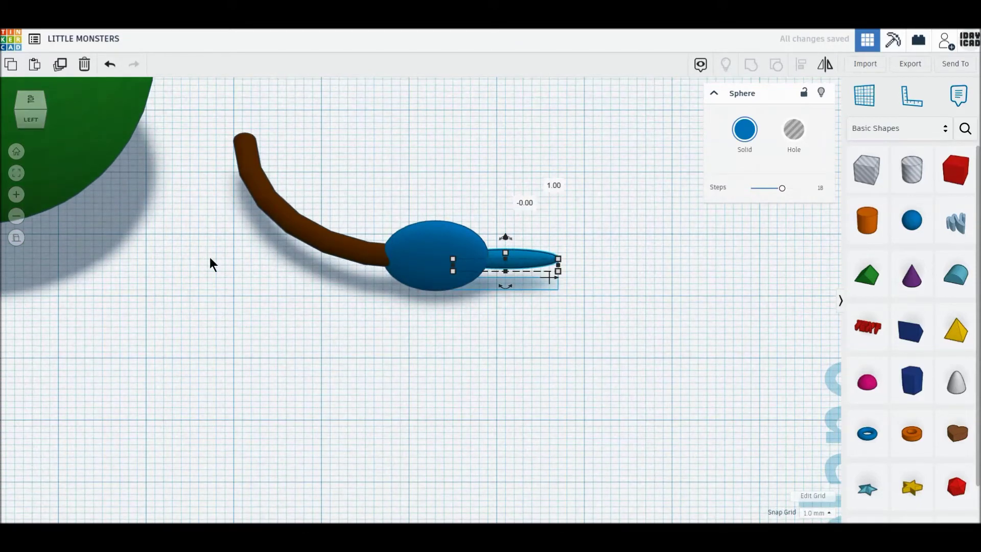
{"action": "left_click_drag", "start_coordinate": [605, 391], "coordinate": [314, 198]}
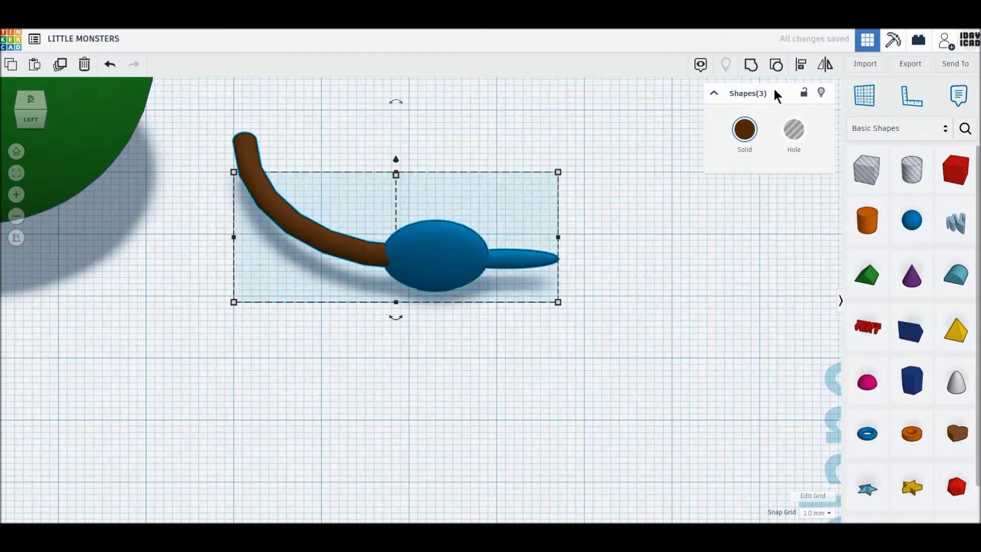
{"action": "left_click", "coordinate": [800, 67]}
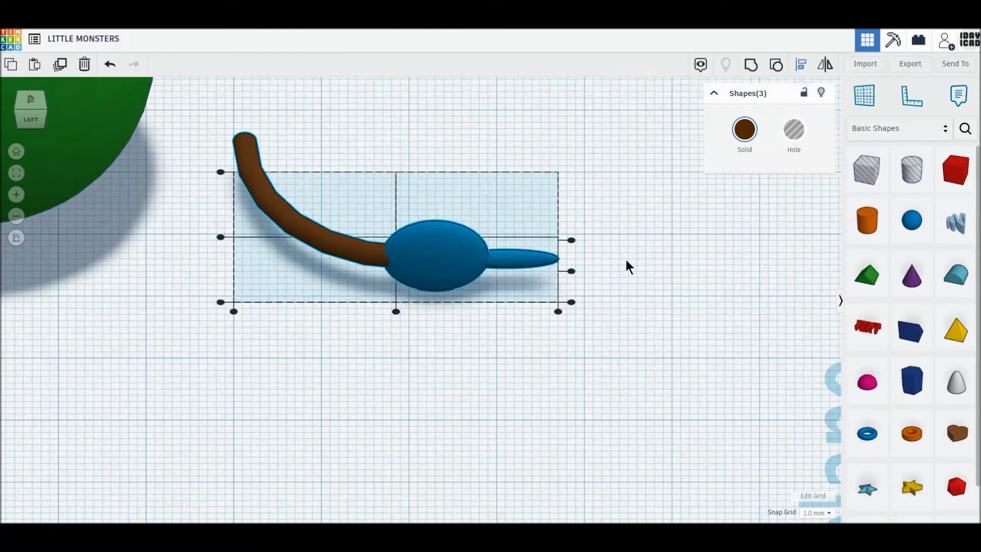
{"action": "left_click", "coordinate": [573, 269]}
{"action": "left_click", "coordinate": [581, 284]}
Duplicate the finger twice, raising one copy 3 mm and lowering the other 3 mm.
{"action": "left_click", "coordinate": [522, 253]}
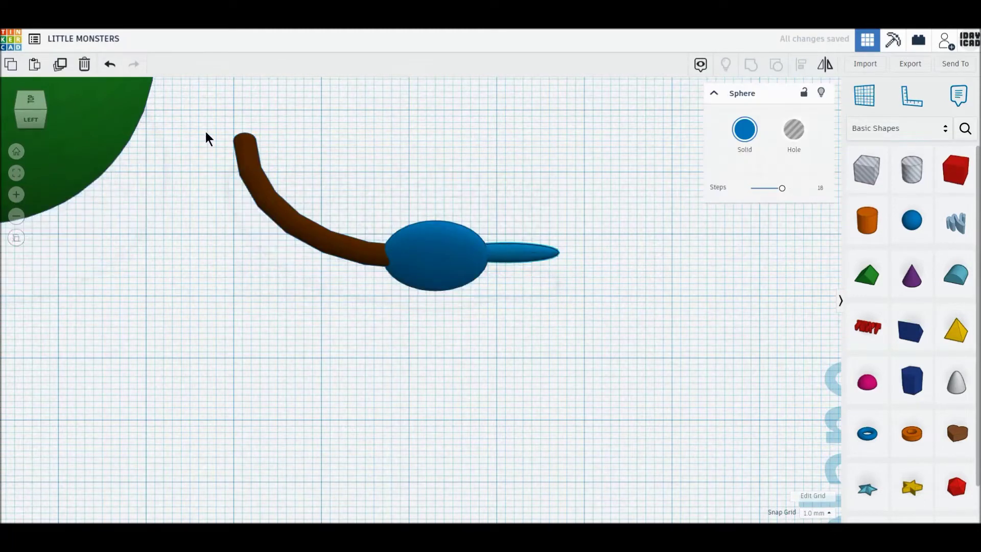
{"action": "left_click", "coordinate": [60, 65]}
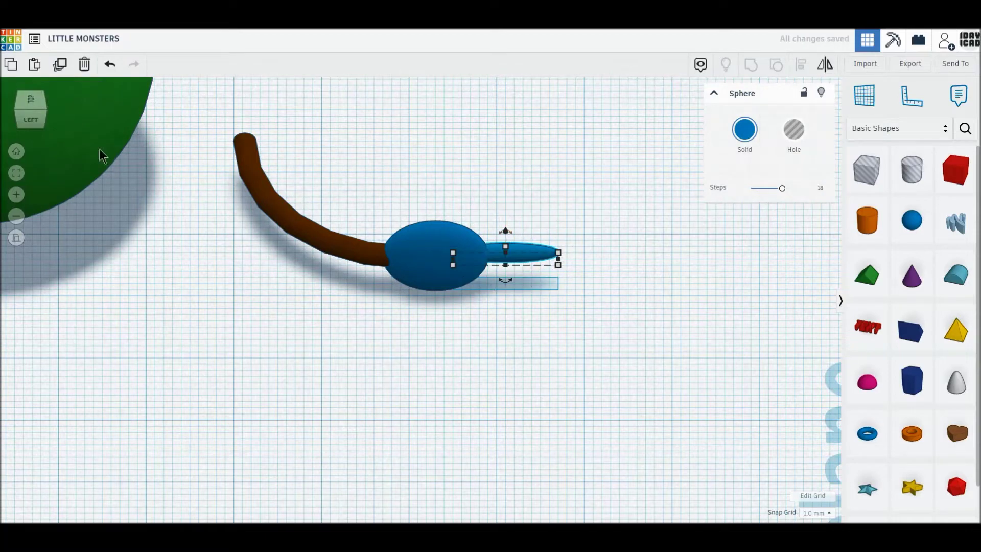
{"action": "left_click", "coordinate": [31, 117]}
{"action": "left_click_drag", "start_coordinate": [506, 161], "coordinate": [506, 139]}
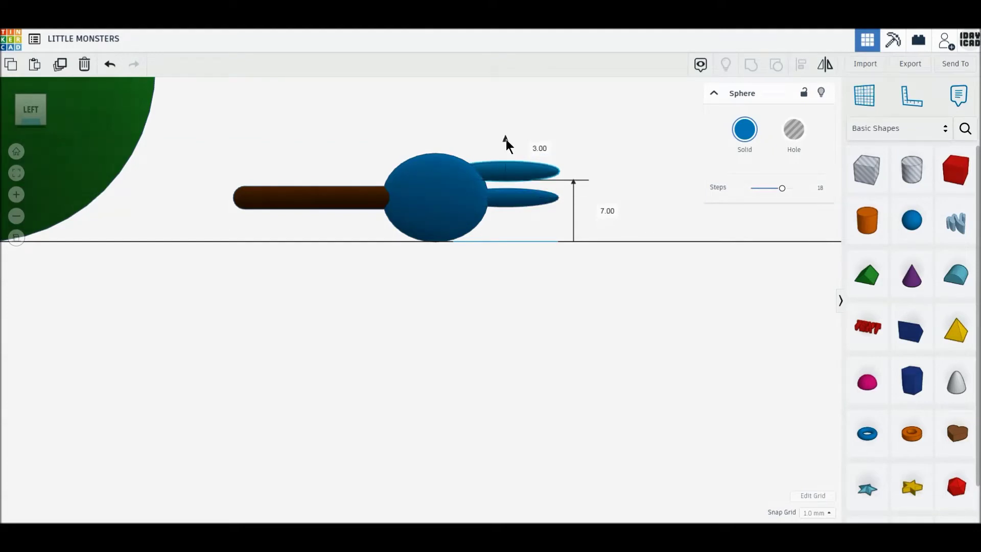
{"action": "left_click", "coordinate": [508, 200]}
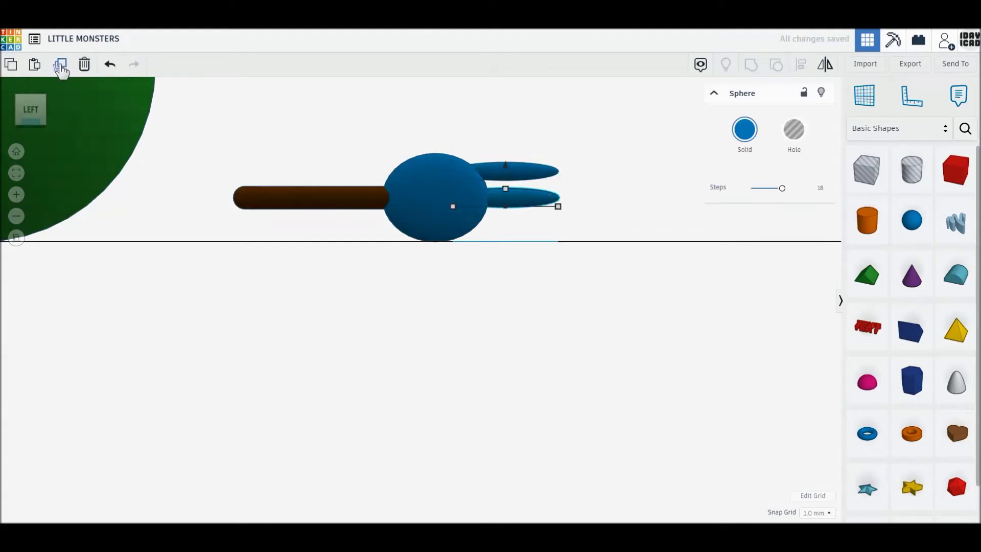
{"action": "left_click", "coordinate": [57, 67]}
{"action": "left_click_drag", "start_coordinate": [506, 168], "coordinate": [505, 190]}
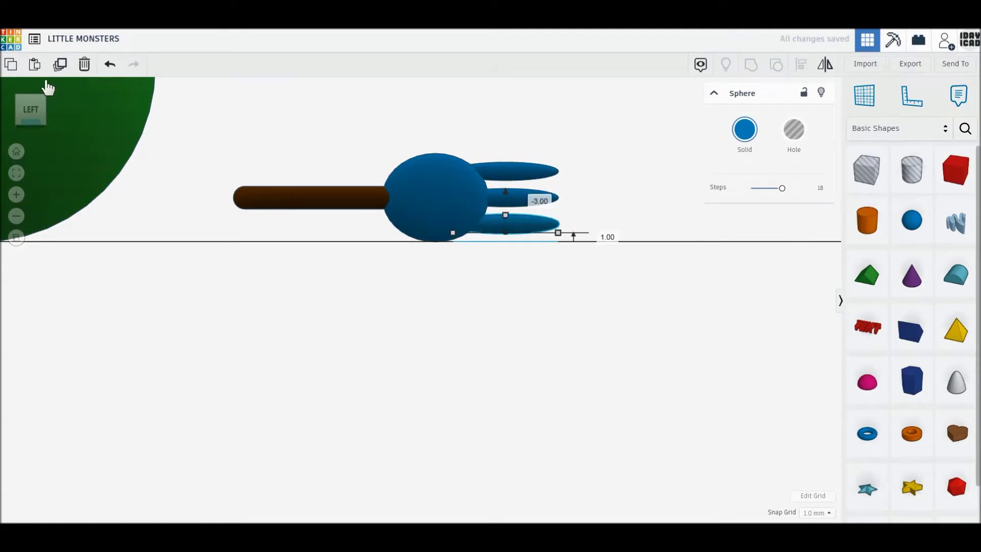
Shift the upper and lower fingers 1 mm each toward the arm so the middle finger protrudes furthest.
{"action": "left_click", "coordinate": [30, 97]}
{"action": "left_click_drag", "start_coordinate": [604, 385], "coordinate": [532, 302]}
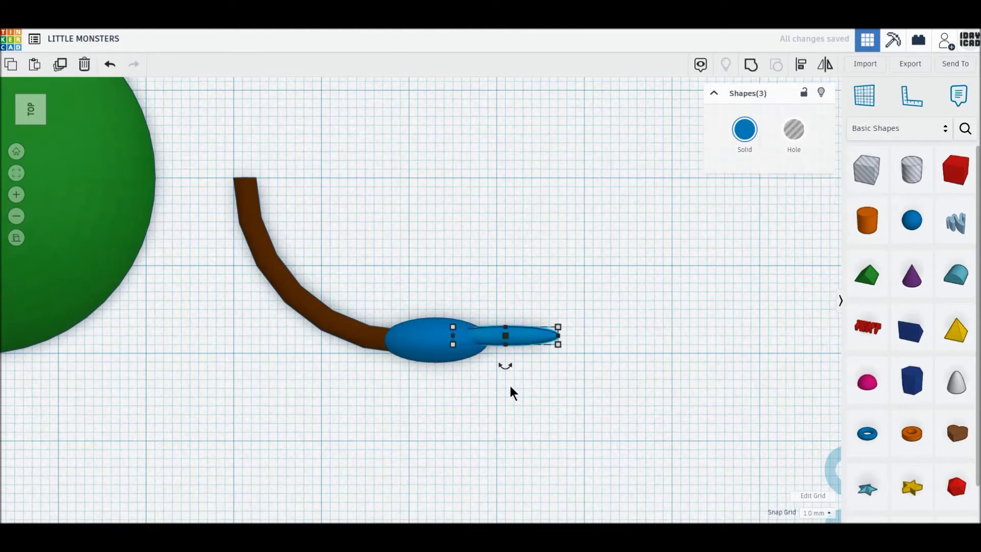
{"action": "left_click", "coordinate": [521, 355]}
{"action": "left_click", "coordinate": [514, 341]}
{"action": "left_click", "coordinate": [35, 131]}
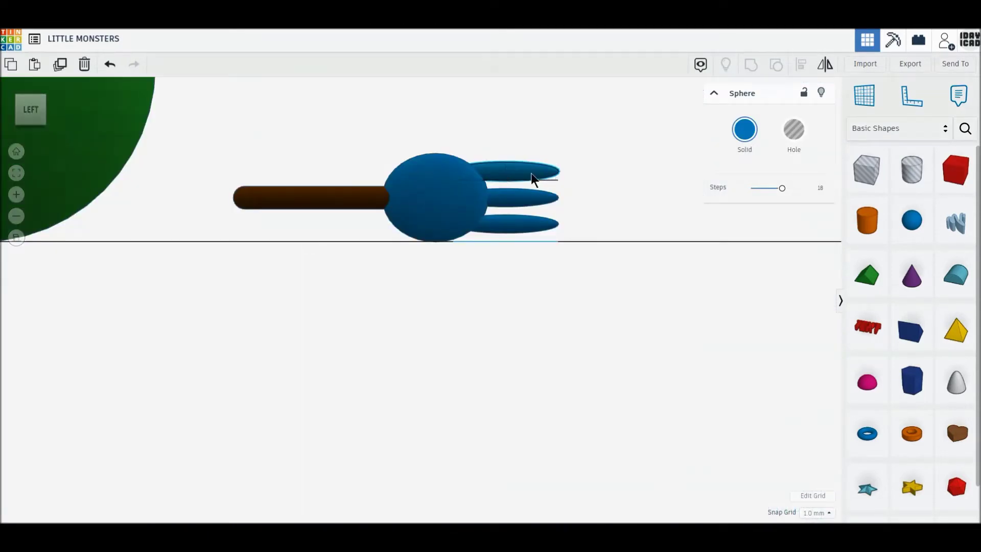
{"action": "key", "text": "Left"}
{"action": "left_click", "coordinate": [526, 224]}
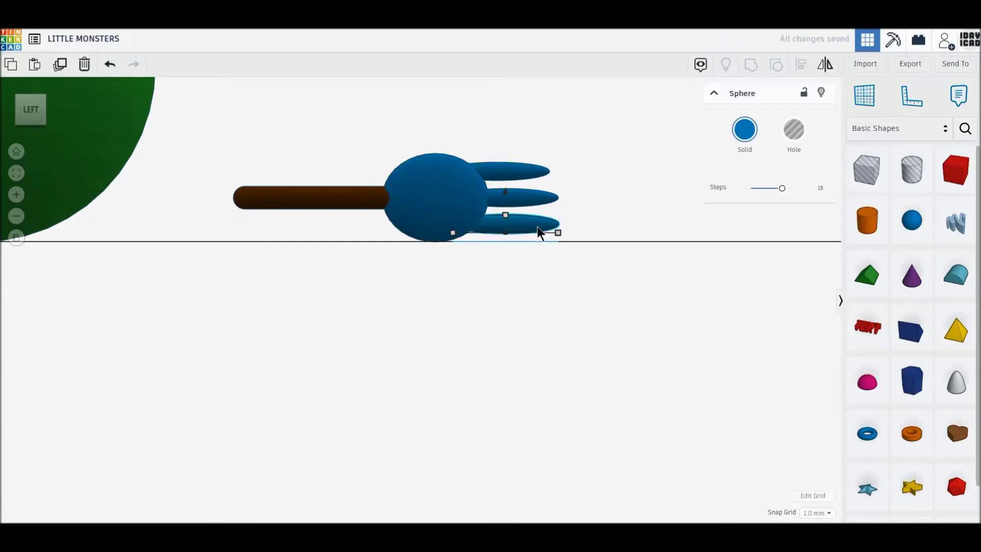
{"action": "key", "text": "Left"}
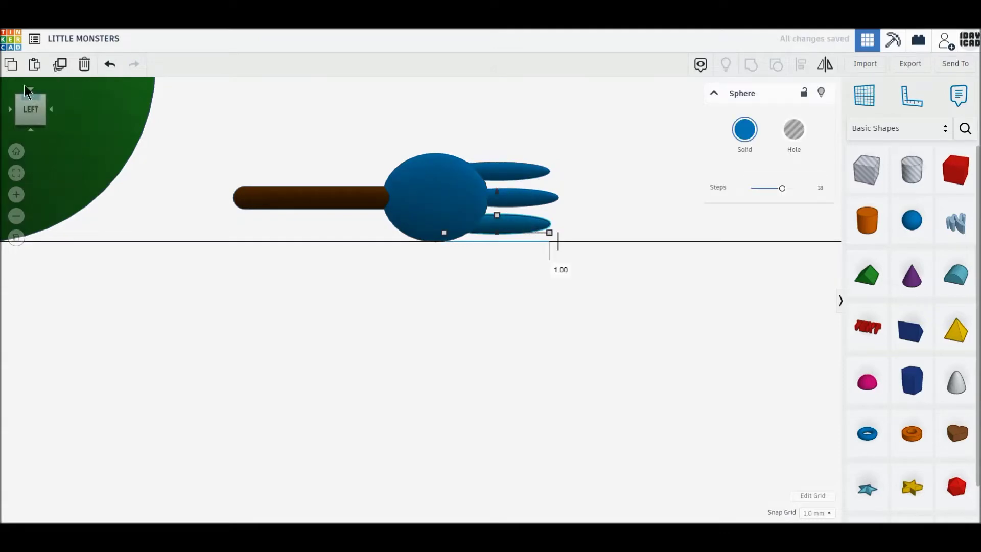
Rotate the three fingers together toward the inside of the arm's curve and shift them back onto the hand.
{"action": "left_click", "coordinate": [29, 89]}
{"action": "left_click_drag", "start_coordinate": [607, 391], "coordinate": [526, 310]}
{"action": "left_click_drag", "start_coordinate": [498, 372], "coordinate": [517, 357]}
{"action": "left_click_drag", "start_coordinate": [508, 320], "coordinate": [498, 322]}
Colour the hand and its three fingers green and nudge the fingers toward the hand's centre line.
{"action": "left_click_drag", "start_coordinate": [593, 389], "coordinate": [472, 271]}
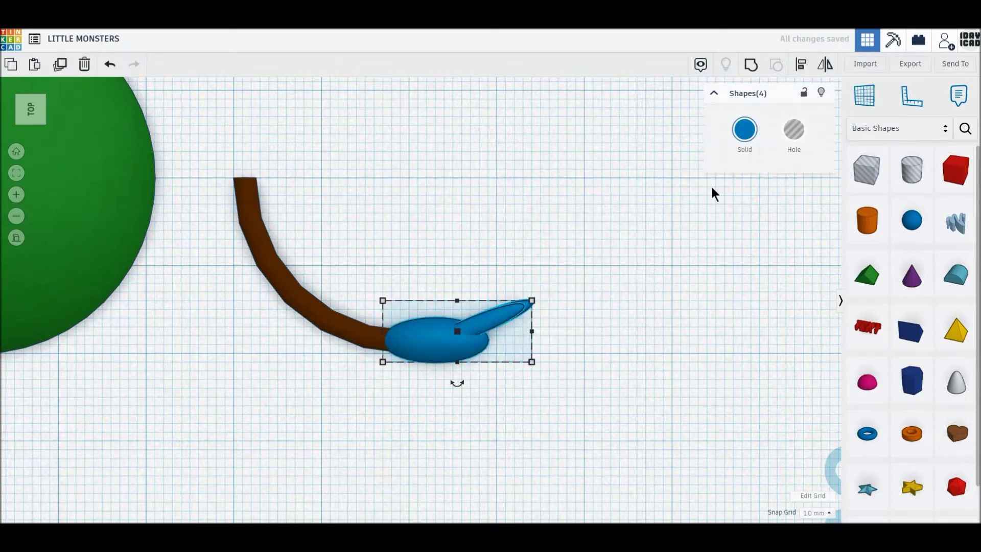
{"action": "left_click", "coordinate": [744, 130]}
{"action": "left_click", "coordinate": [789, 224]}
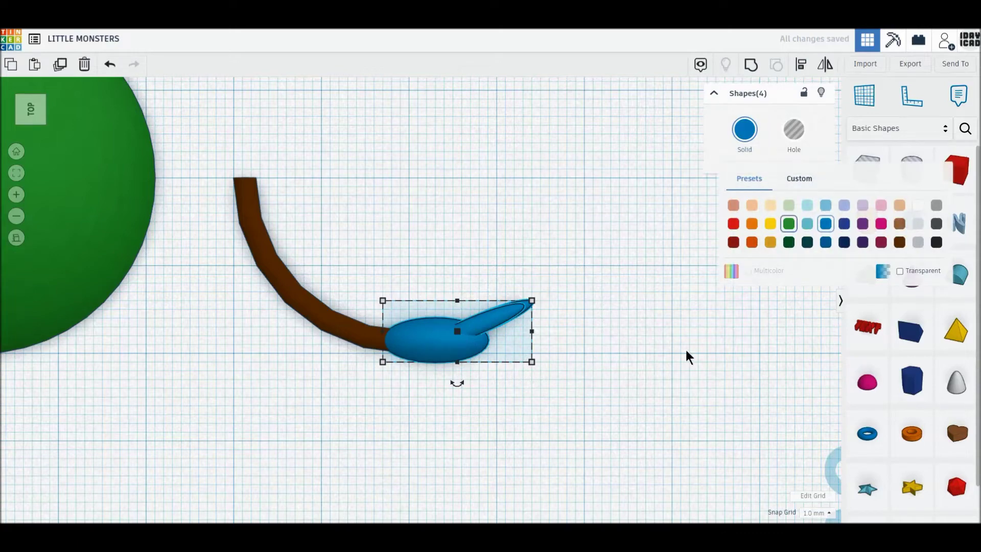
{"action": "left_click", "coordinate": [624, 353]}
{"action": "scroll", "coordinate": [624, 353], "scroll_direction": "up", "scroll_amount": 2}
{"action": "left_click_drag", "start_coordinate": [537, 340], "coordinate": [500, 321]}
{"action": "scroll", "coordinate": [482, 346], "scroll_direction": "up", "scroll_amount": 2}
{"action": "left_click", "coordinate": [591, 360]}
{"action": "right_click_drag", "start_coordinate": [591, 359], "coordinate": [372, 361]}
Move the whole arm with its hand 18 mm sideways and 13 mm back, beside the green body.
{"action": "left_click", "coordinate": [43, 108]}
{"action": "left_click_drag", "start_coordinate": [258, 170], "coordinate": [523, 424]}
{"action": "middle_click_drag", "start_coordinate": [549, 420], "coordinate": [539, 461]}
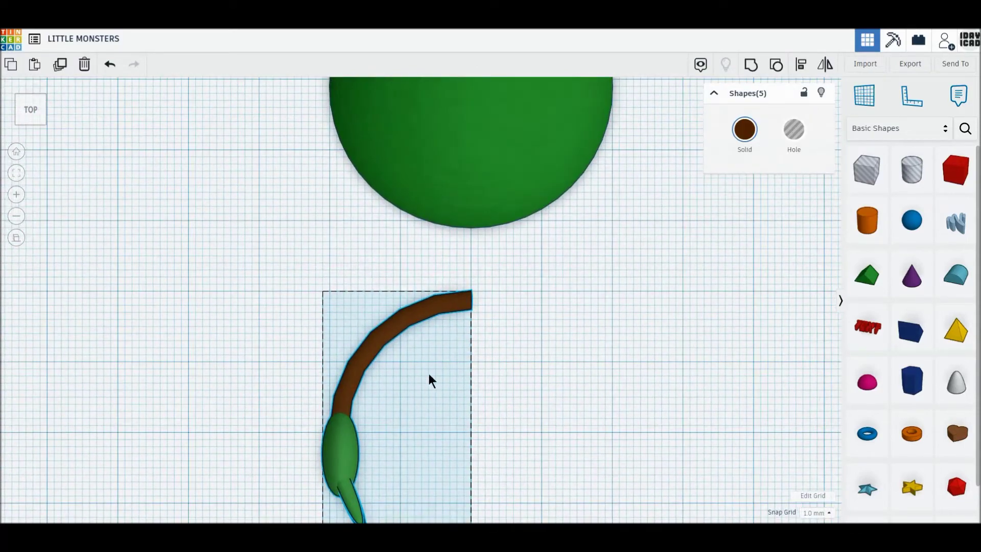
{"action": "left_click_drag", "start_coordinate": [413, 339], "coordinate": [269, 236]}
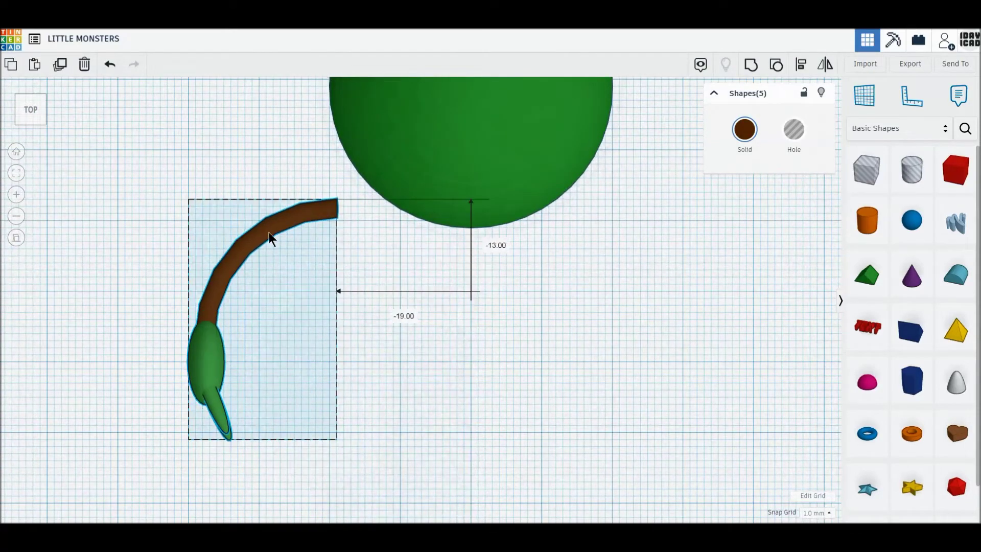
{"action": "left_click_drag", "start_coordinate": [275, 232], "coordinate": [278, 232]}
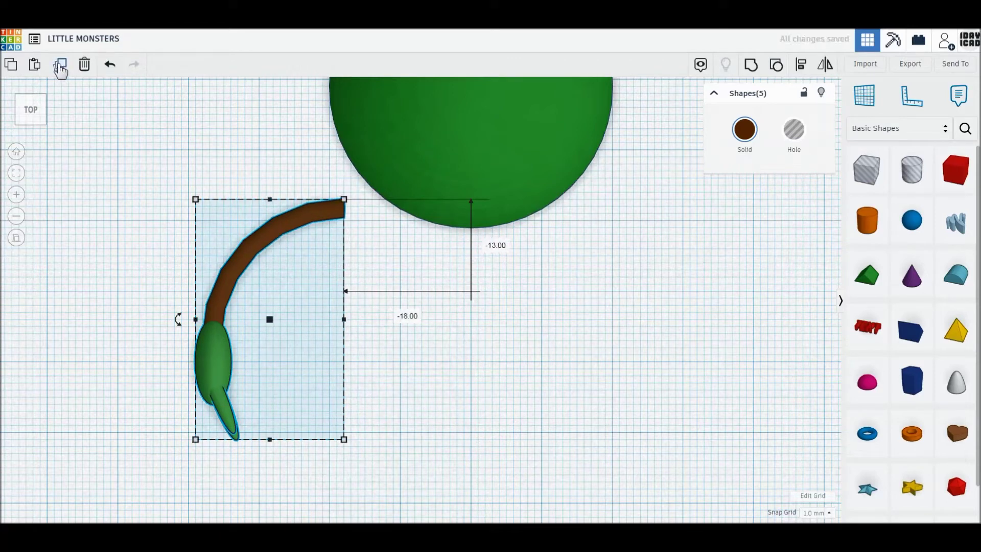
Place a sideways-mirrored copy of the arm and hand on the body's other side, shifted 57 mm across and 1 mm back.
{"action": "left_click", "coordinate": [60, 69]}
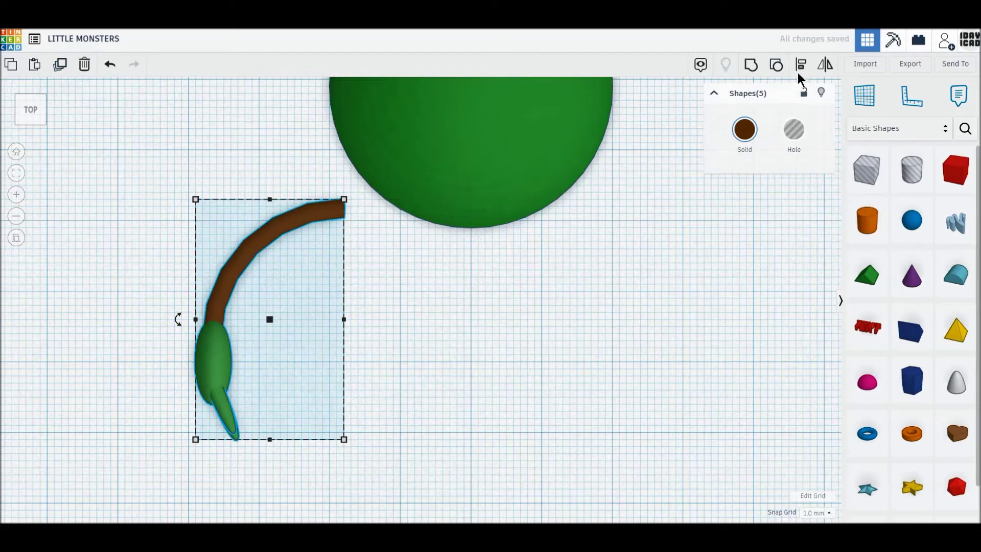
{"action": "left_click", "coordinate": [825, 65]}
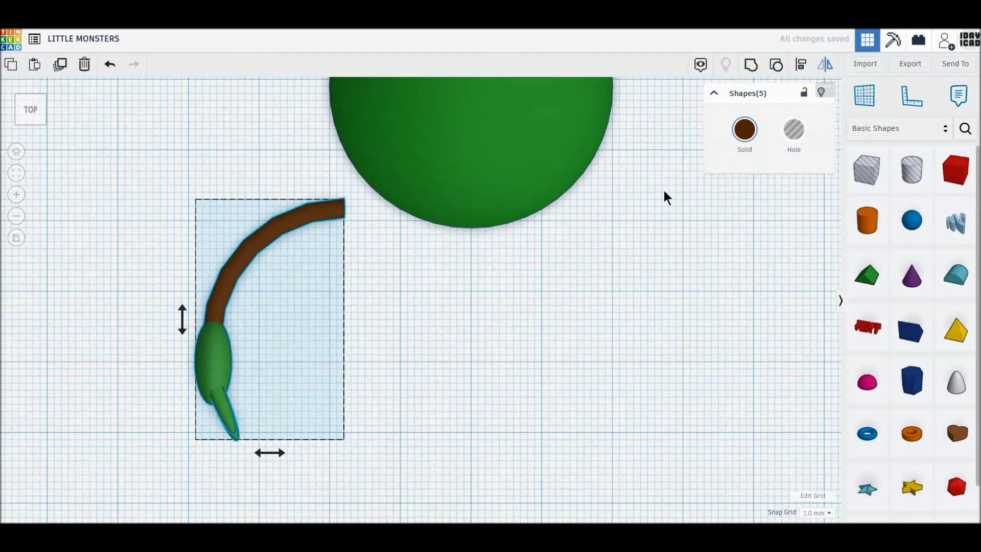
{"action": "left_click", "coordinate": [281, 453]}
{"action": "left_click_drag", "start_coordinate": [326, 297], "coordinate": [731, 289]}
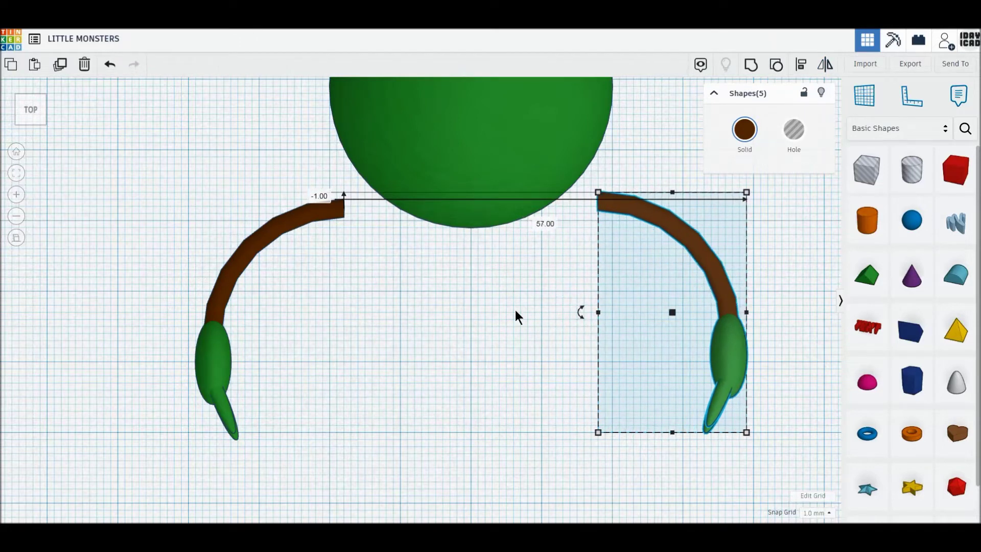
{"action": "left_click", "coordinate": [462, 318]}
Place a copy of the left brown arm piece in front of the body as a leg, rotated until its curve bows straight sideways.
{"action": "left_click", "coordinate": [262, 246]}
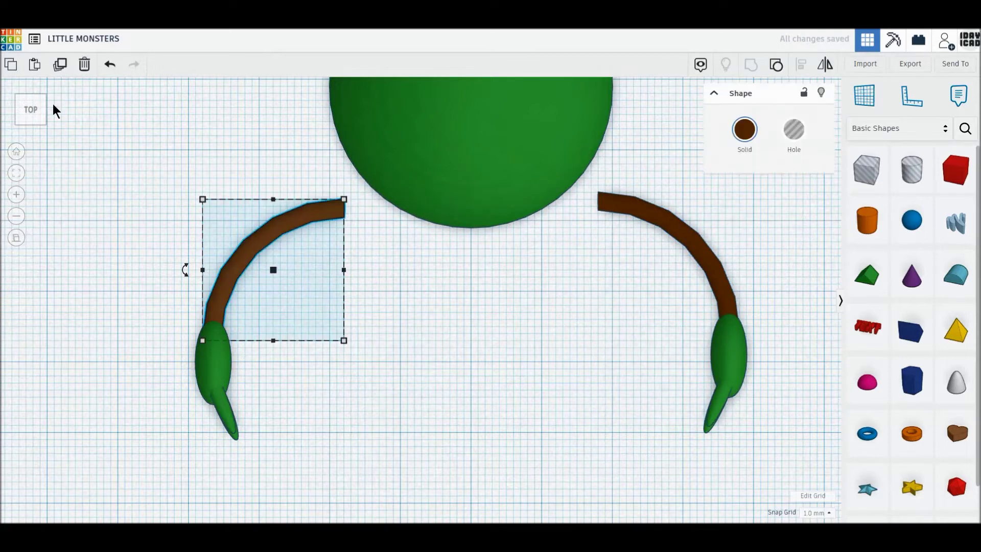
{"action": "left_click", "coordinate": [59, 64]}
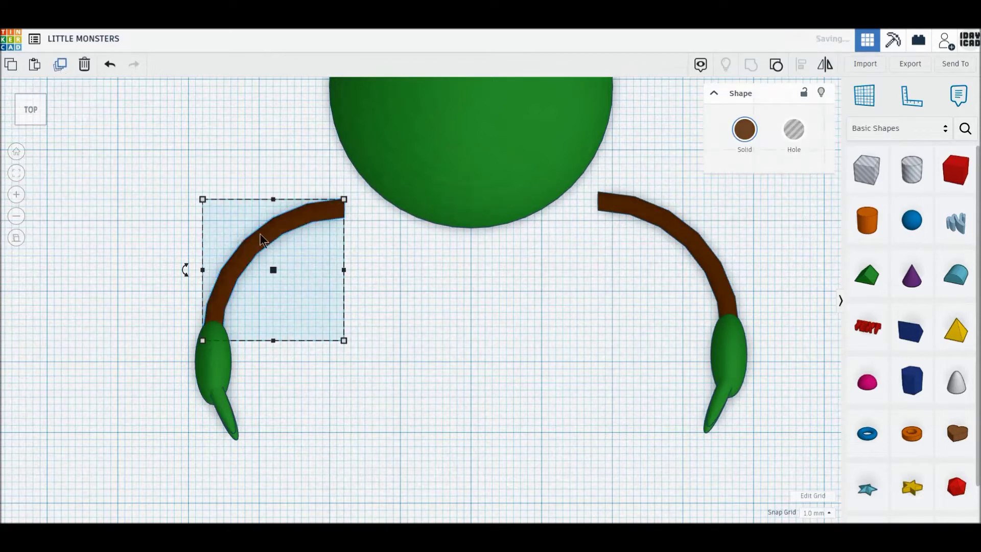
{"action": "left_click_drag", "start_coordinate": [260, 241], "coordinate": [459, 429]}
{"action": "middle_click_drag", "start_coordinate": [510, 426], "coordinate": [455, 225]}
{"action": "left_click_drag", "start_coordinate": [263, 235], "coordinate": [299, 281]}
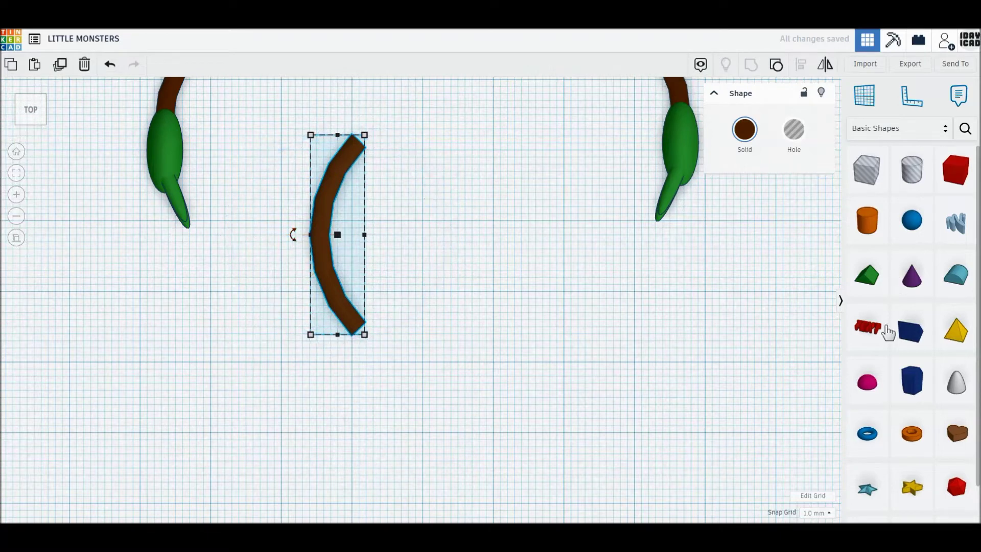
Place a half sphere in front of the leg as a foot, nudge it 4 mm left and 4 mm forward, and narrow it to about 10 mm.
{"action": "left_click_drag", "start_coordinate": [867, 382], "coordinate": [453, 407]}
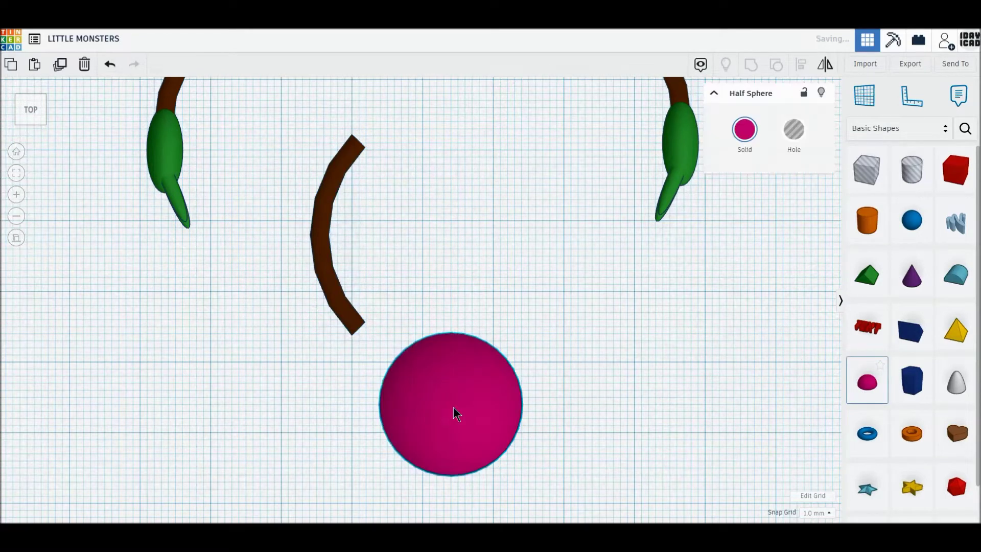
{"action": "key", "text": "Left"}
{"action": "key", "text": "Left"}
{"action": "key", "text": "Down"}
{"action": "key", "text": "Down"}
{"action": "key", "text": "Left"}
{"action": "key", "text": "Down"}
{"action": "key", "text": "Left"}
{"action": "key", "text": "Down"}
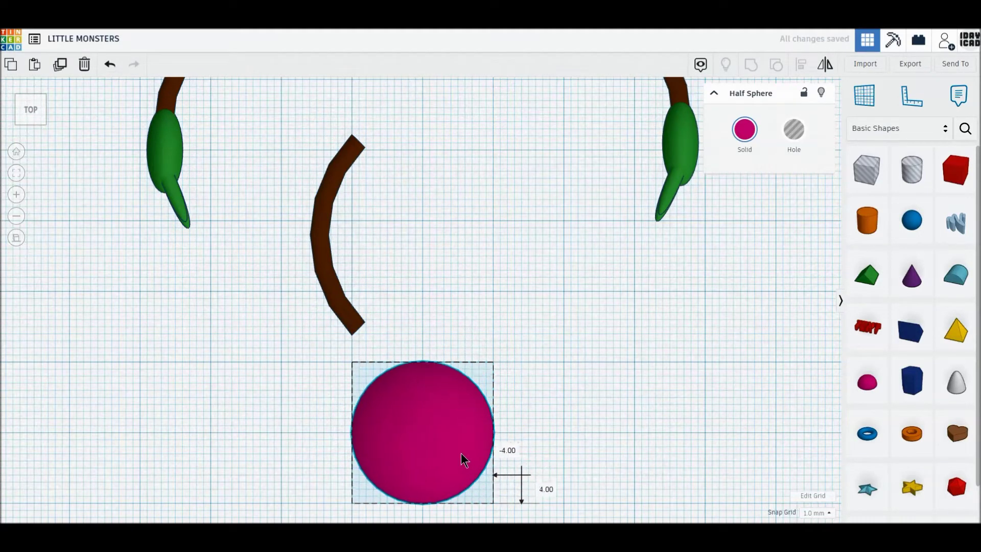
{"action": "left_click", "coordinate": [493, 503]}
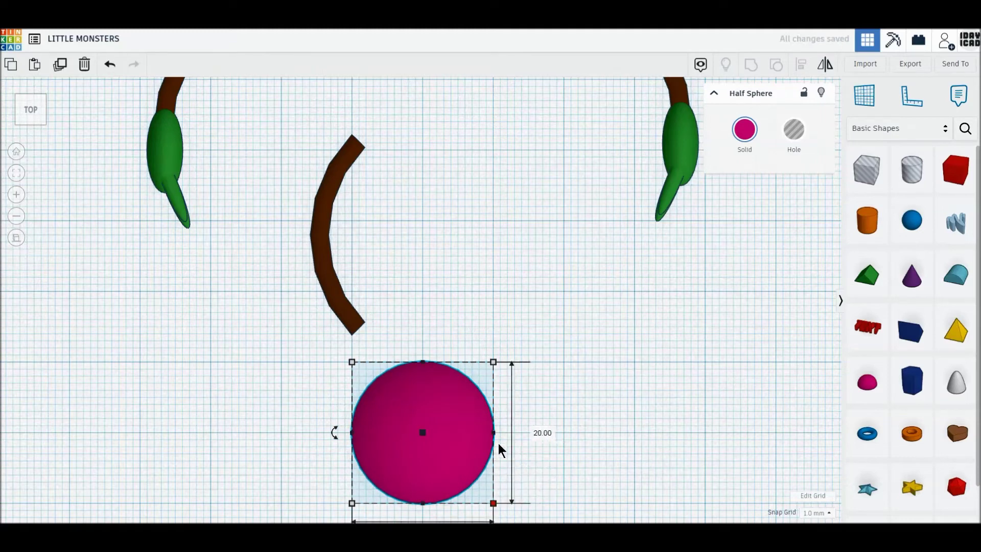
{"action": "left_click_drag", "start_coordinate": [493, 433], "coordinate": [422, 431]}
Rotate the leg piece 90° on the workplane and tilt it -100° so that it stands up.
{"action": "left_click", "coordinate": [347, 311]}
{"action": "left_click_drag", "start_coordinate": [293, 235], "coordinate": [337, 267]}
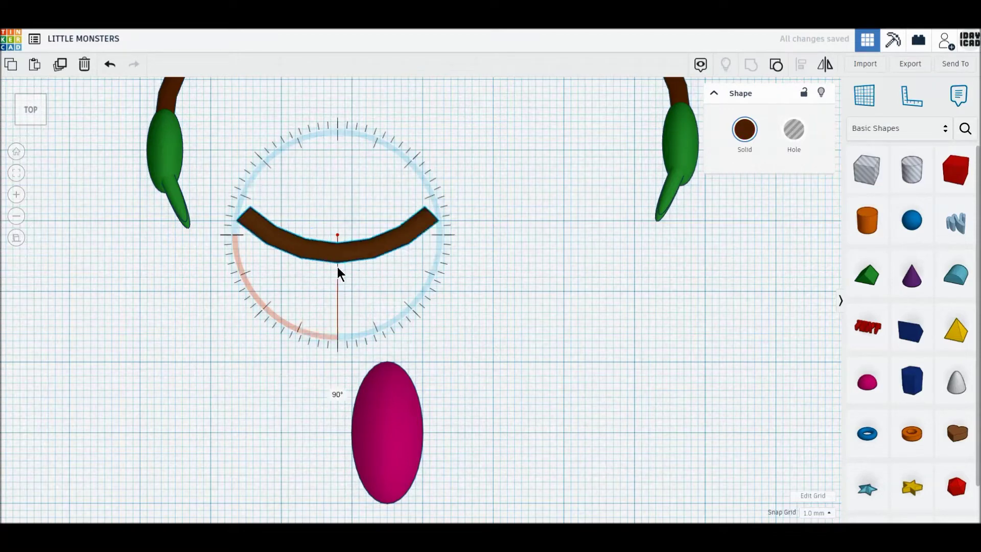
{"action": "left_click", "coordinate": [26, 122]}
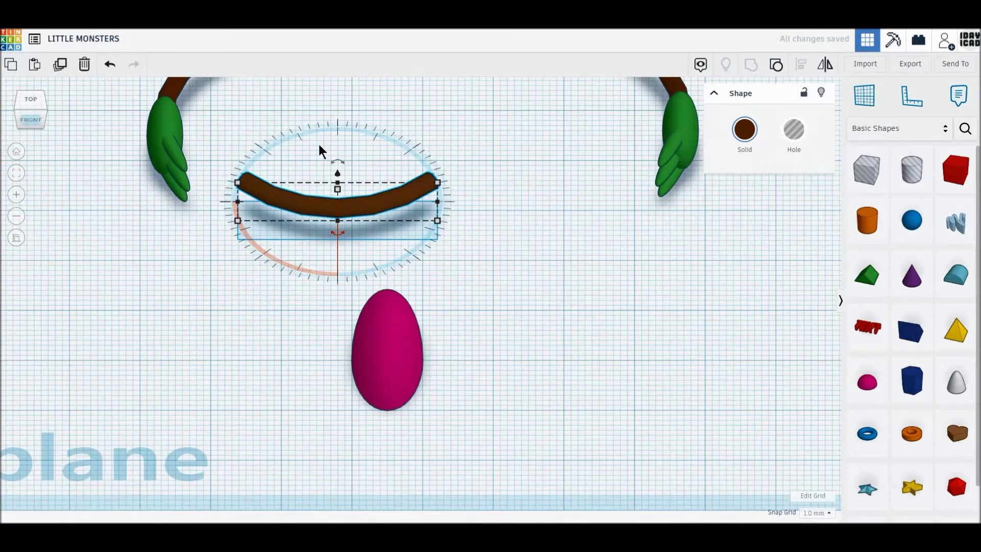
{"action": "left_click_drag", "start_coordinate": [337, 157], "coordinate": [460, 190]}
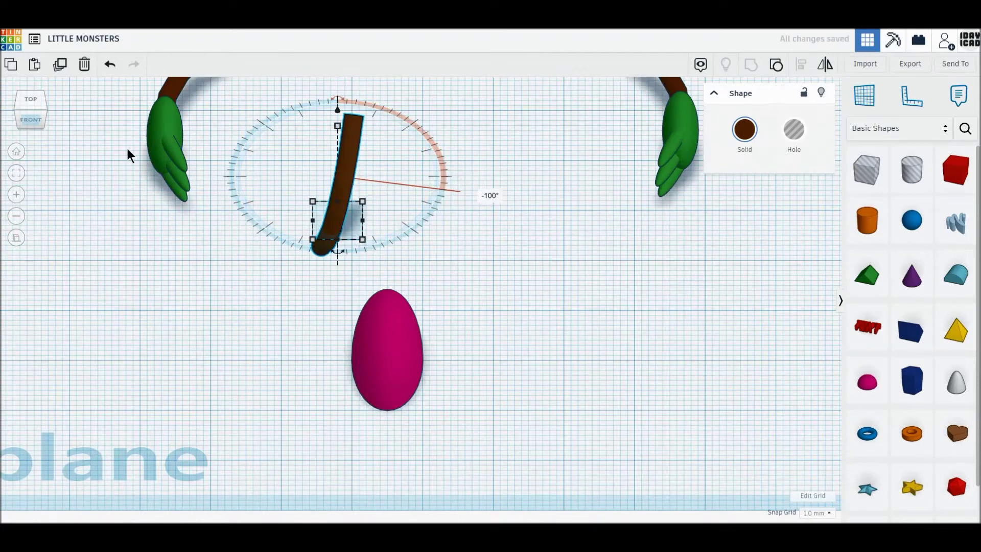
Set the leg's base height to 0 mm above the workplane and move the leg over the pink half-sphere foot.
{"action": "left_click_drag", "start_coordinate": [338, 109], "coordinate": [337, 103]}
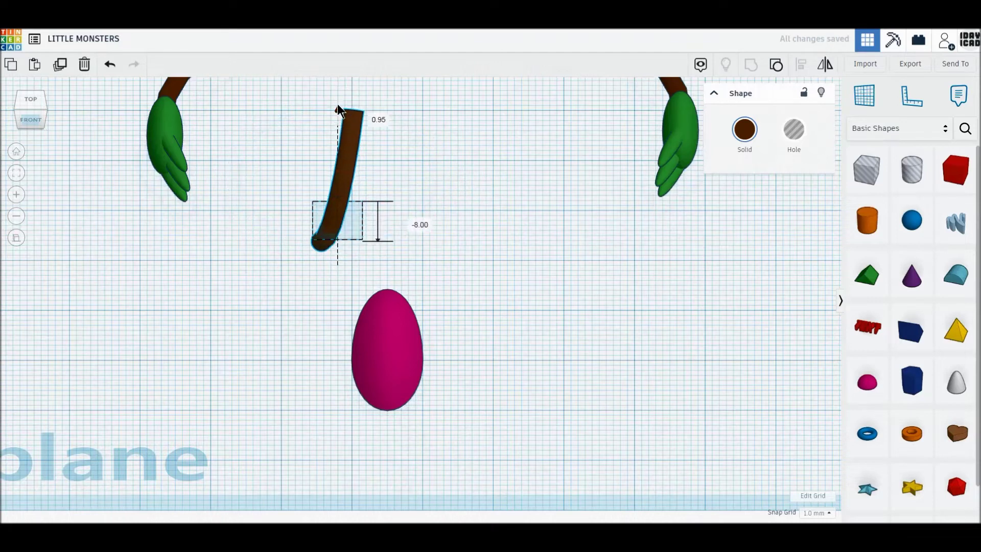
{"action": "left_click", "coordinate": [423, 220]}
{"action": "type", "text": "0"}
{"action": "key", "text": "Return"}
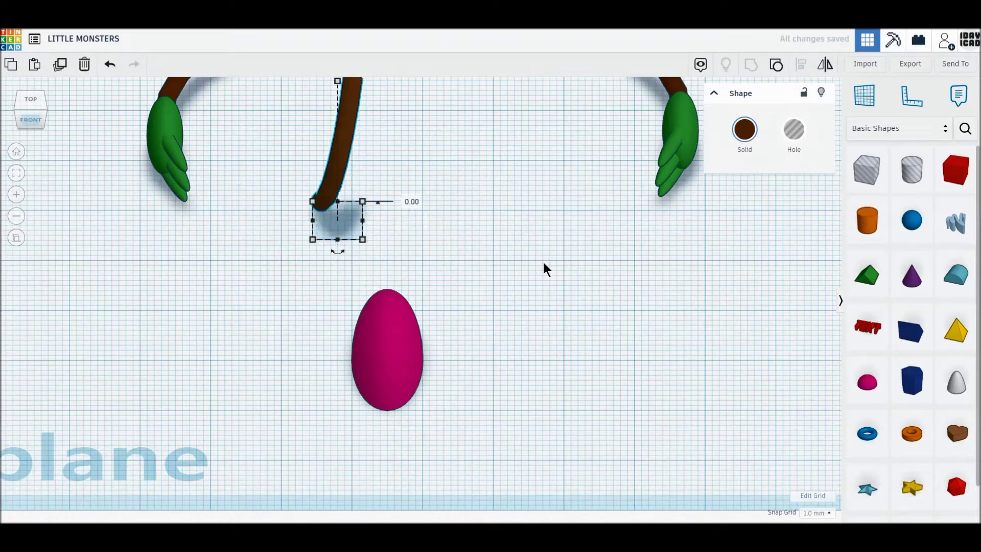
{"action": "left_click", "coordinate": [543, 262]}
{"action": "left_click_drag", "start_coordinate": [332, 177], "coordinate": [393, 299]}
{"action": "left_click", "coordinate": [16, 100]}
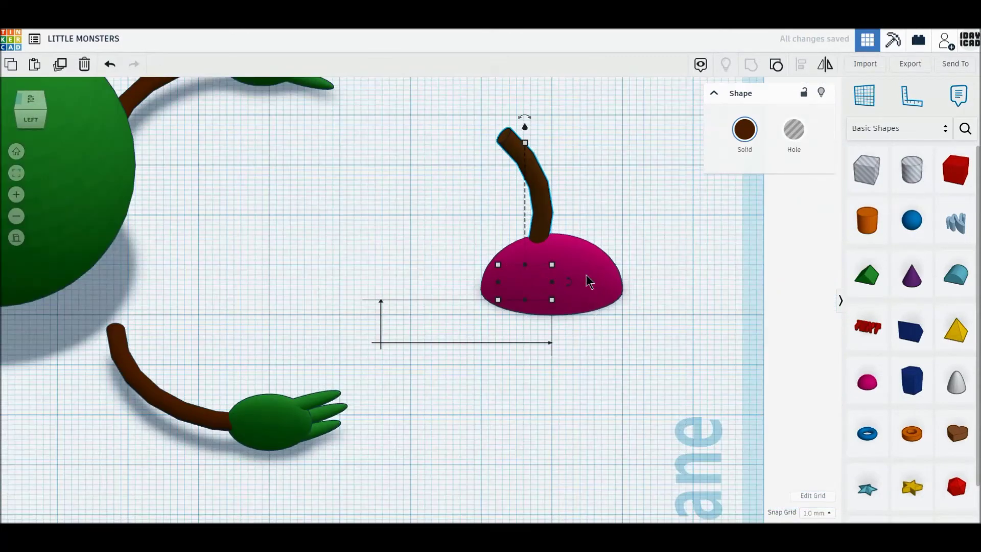
Flatten the half-sphere foot to a height of 6 mm and colour it green.
{"action": "left_click", "coordinate": [571, 274]}
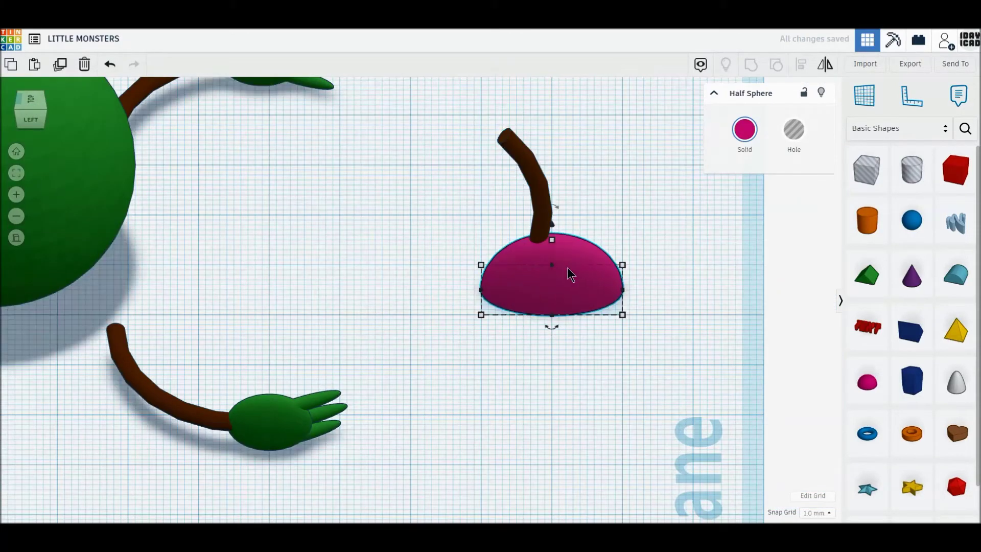
{"action": "left_click_drag", "start_coordinate": [552, 245], "coordinate": [567, 257]}
{"action": "left_click", "coordinate": [745, 129]}
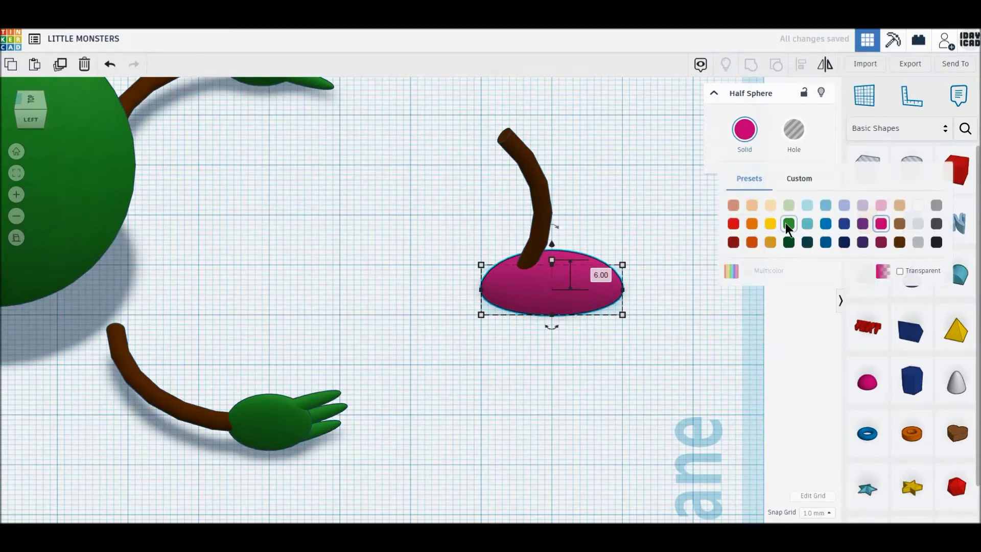
{"action": "left_click", "coordinate": [785, 226]}
Duplicate the brown leg together with its green foot and move the copy about 30 mm to the right.
{"action": "left_click", "coordinate": [540, 247]}
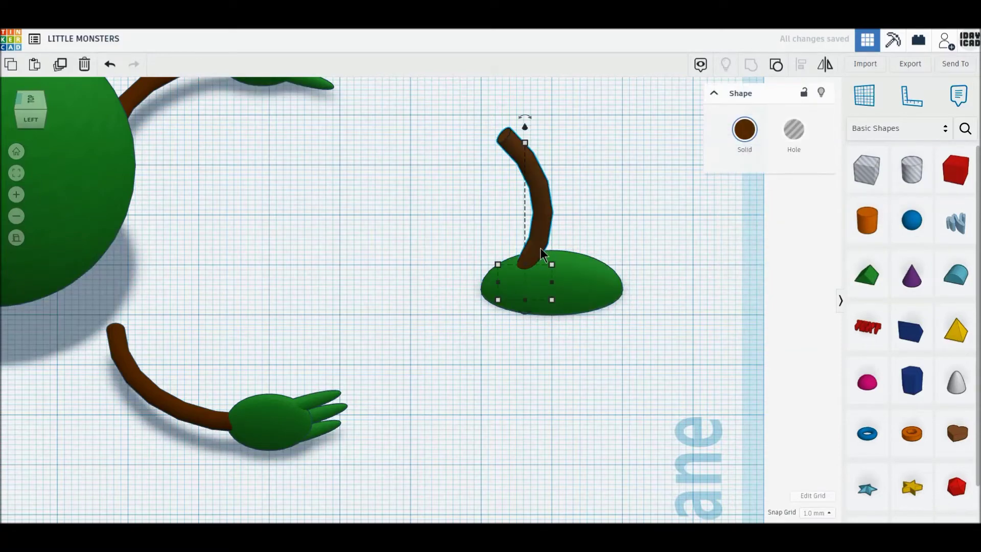
{"action": "left_click", "coordinate": [43, 103]}
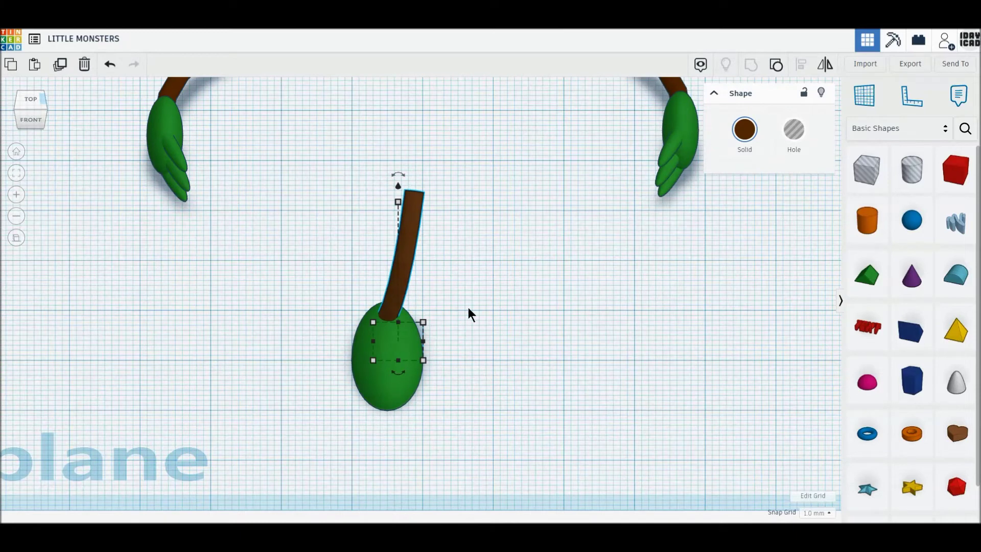
{"action": "left_click", "coordinate": [469, 312]}
{"action": "left_click_drag", "start_coordinate": [330, 259], "coordinate": [437, 403]}
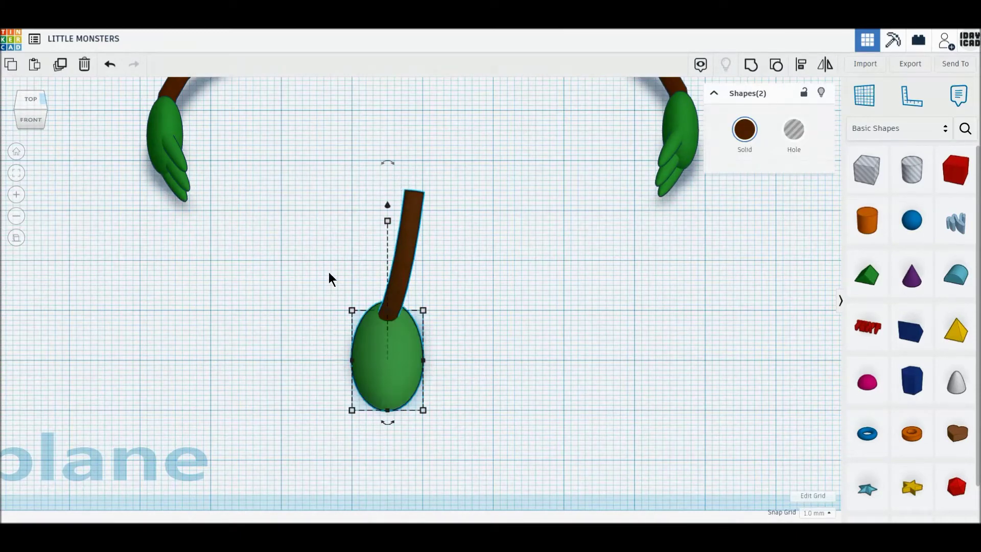
{"action": "left_click", "coordinate": [60, 67]}
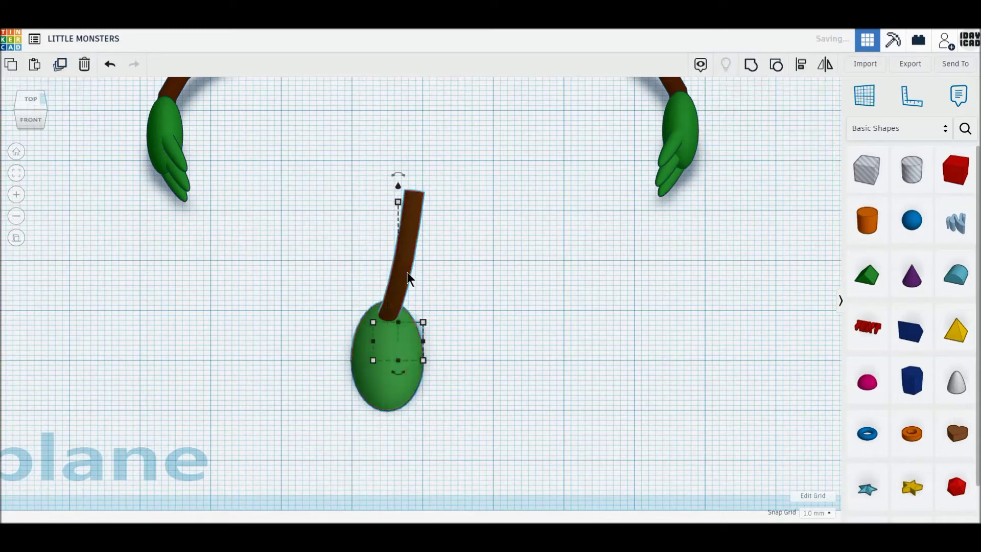
{"action": "left_click_drag", "start_coordinate": [407, 279], "coordinate": [618, 273]}
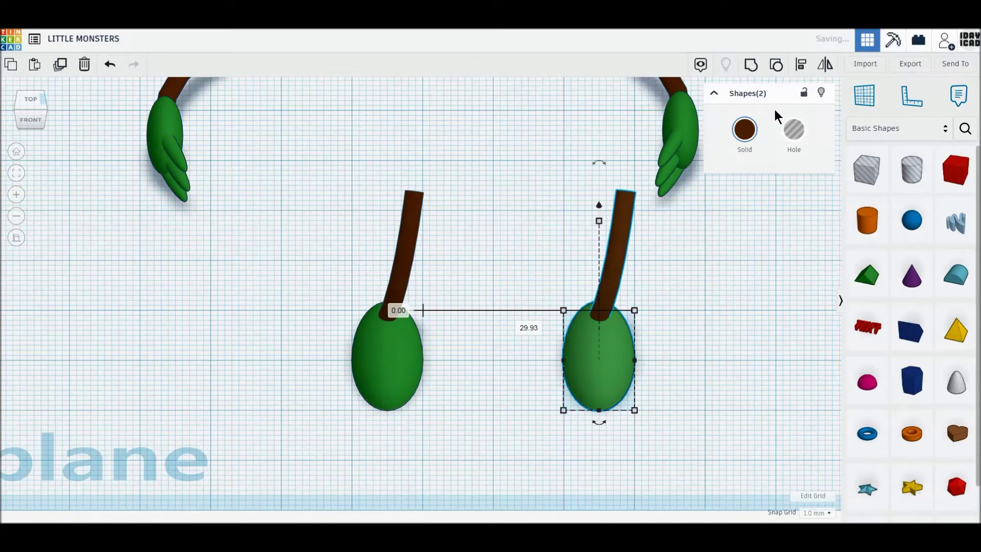
Mirror the copied leg and foot left to right so that it leans opposite to the original.
{"action": "left_click", "coordinate": [832, 71]}
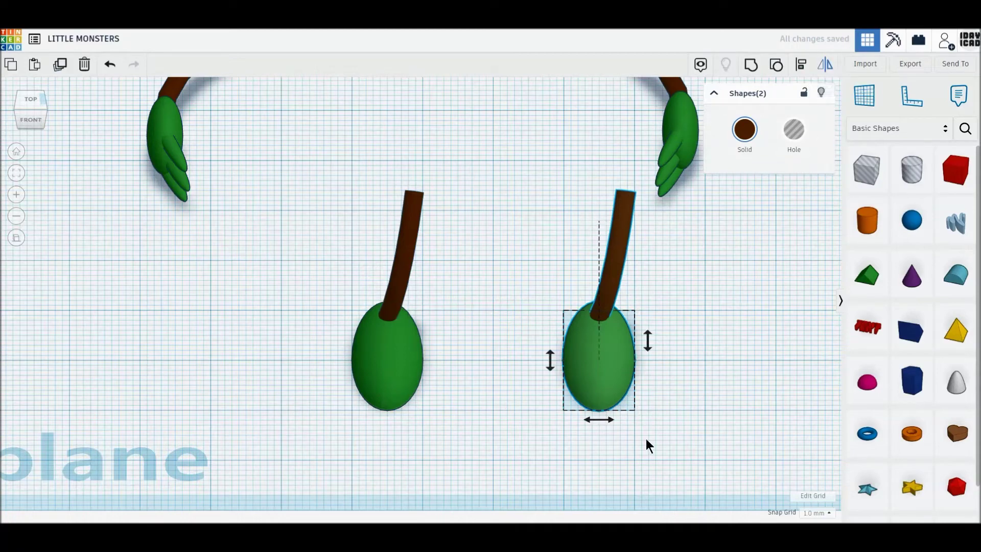
{"action": "left_click", "coordinate": [607, 417]}
{"action": "left_click", "coordinate": [419, 396]}
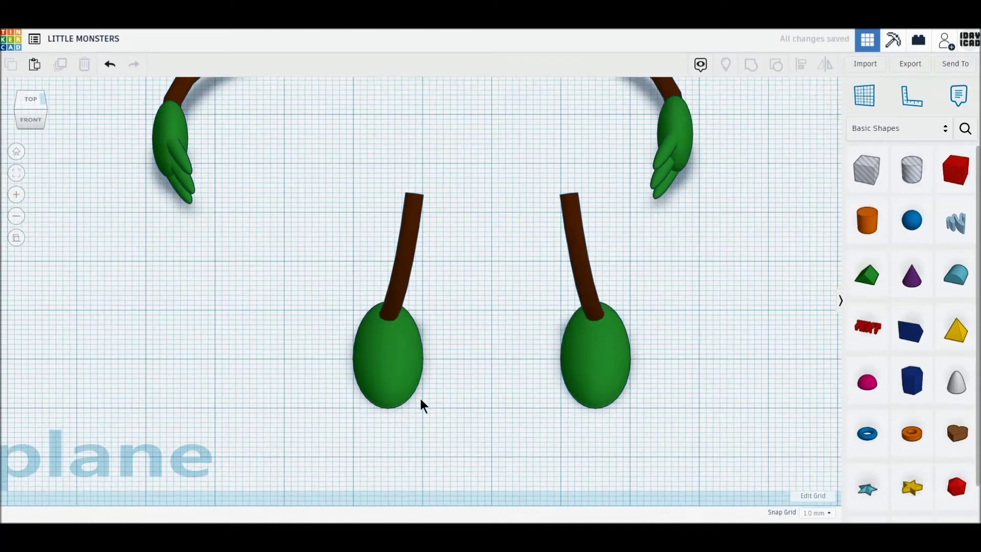
Rotate the left arm with its hand -22.5° and the right arm 22.5° on the workplane so the hands turn inward.
{"action": "scroll", "coordinate": [419, 397], "scroll_direction": "down", "scroll_amount": 2}
{"action": "middle_click_drag", "start_coordinate": [337, 173], "coordinate": [341, 366]}
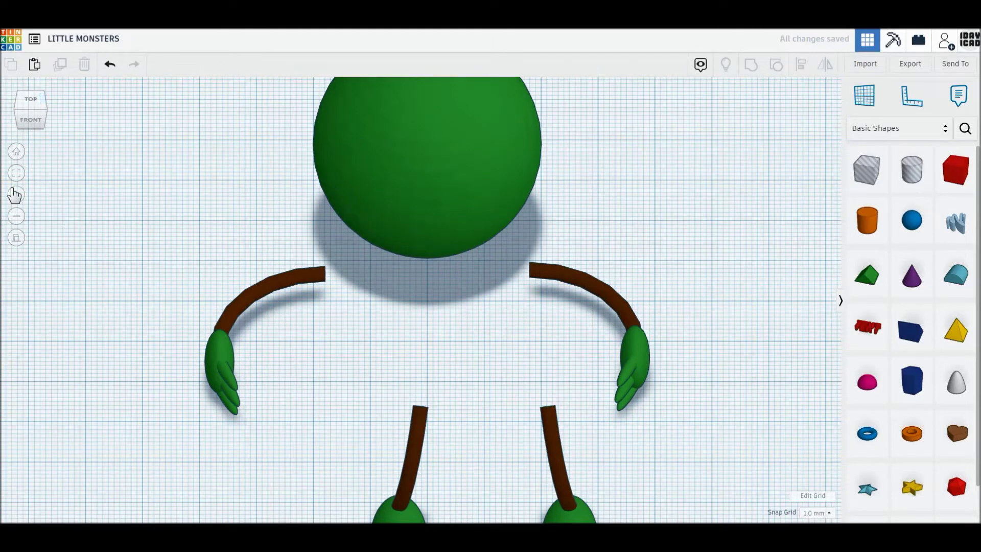
{"action": "left_click_drag", "start_coordinate": [282, 432], "coordinate": [180, 276]}
{"action": "left_click_drag", "start_coordinate": [275, 433], "coordinate": [297, 429]}
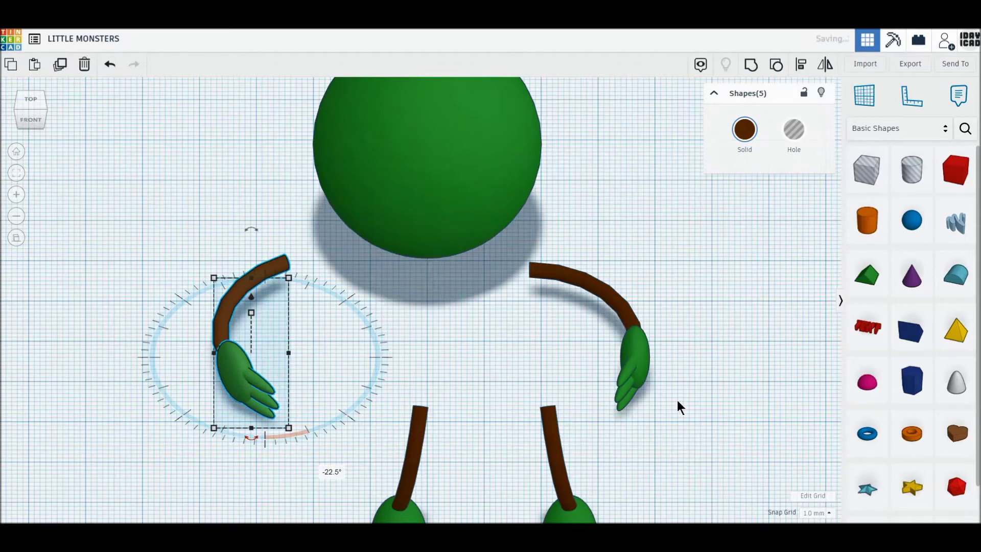
{"action": "left_click", "coordinate": [630, 400]}
{"action": "left_click_drag", "start_coordinate": [589, 432], "coordinate": [612, 423]}
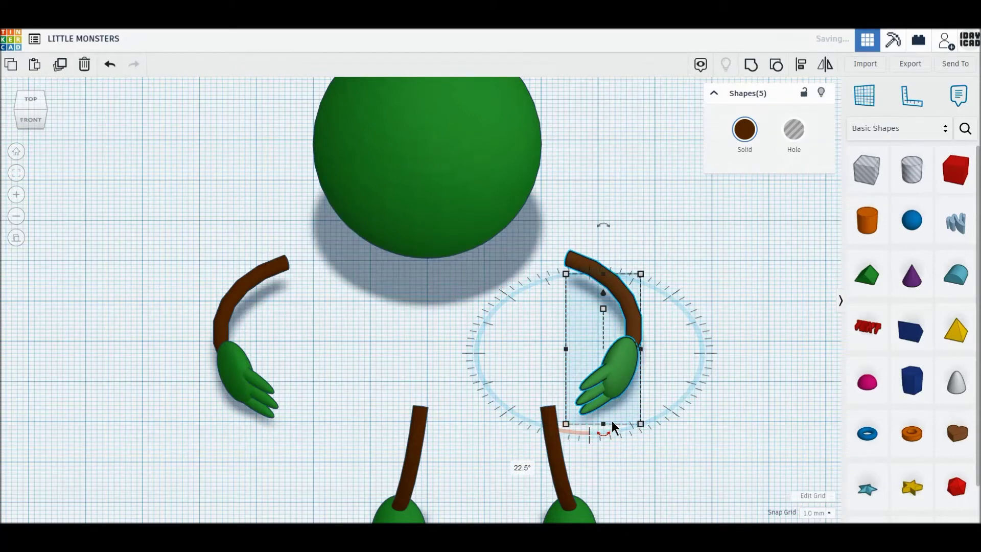
Move the sphere body forward between the arms and shift both arms inward until their upper ends enter its sides.
{"action": "left_click", "coordinate": [31, 102]}
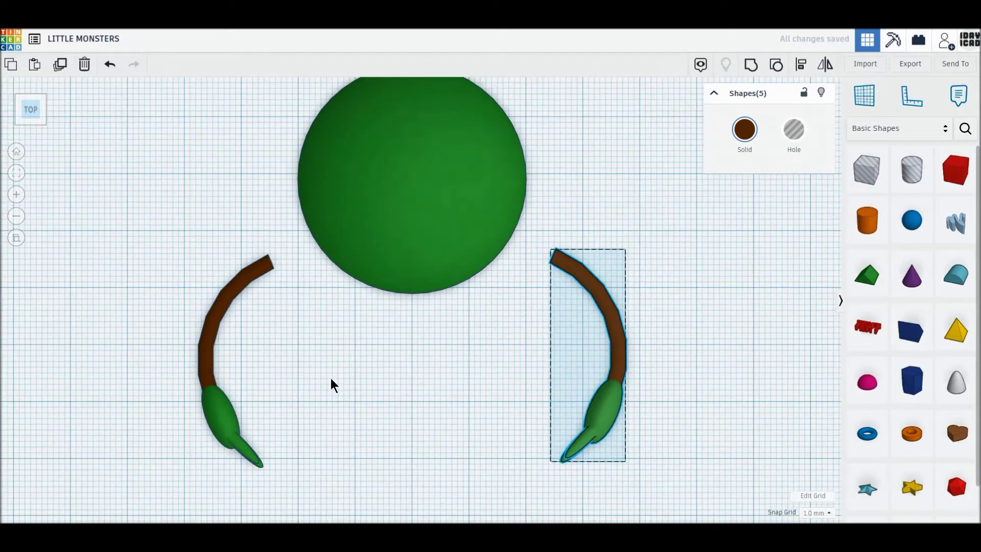
{"action": "left_click", "coordinate": [330, 379]}
{"action": "left_click_drag", "start_coordinate": [385, 234], "coordinate": [389, 317]}
{"action": "left_click_drag", "start_coordinate": [265, 484], "coordinate": [292, 297]}
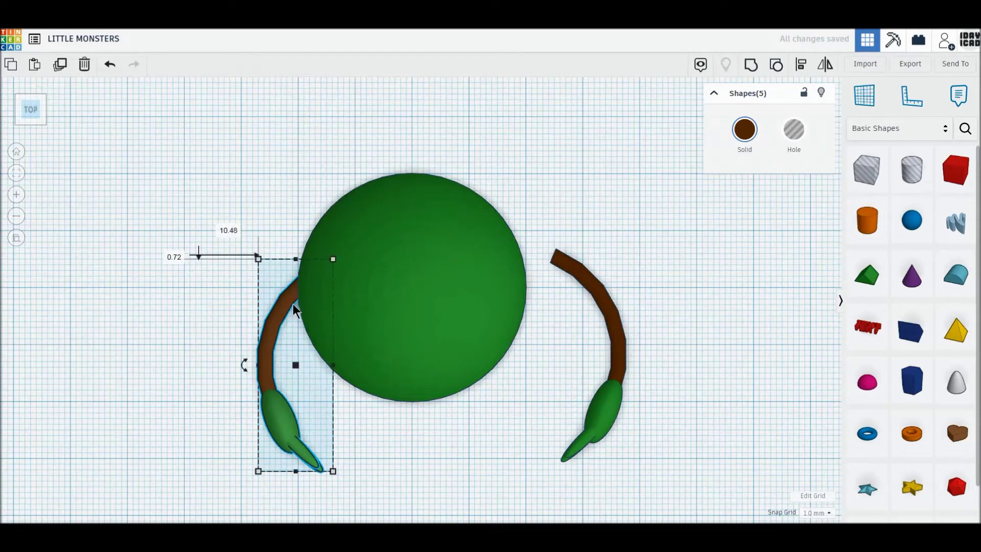
{"action": "left_click_drag", "start_coordinate": [652, 471], "coordinate": [570, 342]}
{"action": "left_click_drag", "start_coordinate": [616, 368], "coordinate": [562, 373]}
Nudge the left arm about 0.13 mm left and 0.28 mm back to line it up with the right arm.
{"action": "left_click_drag", "start_coordinate": [240, 383], "coordinate": [333, 489]}
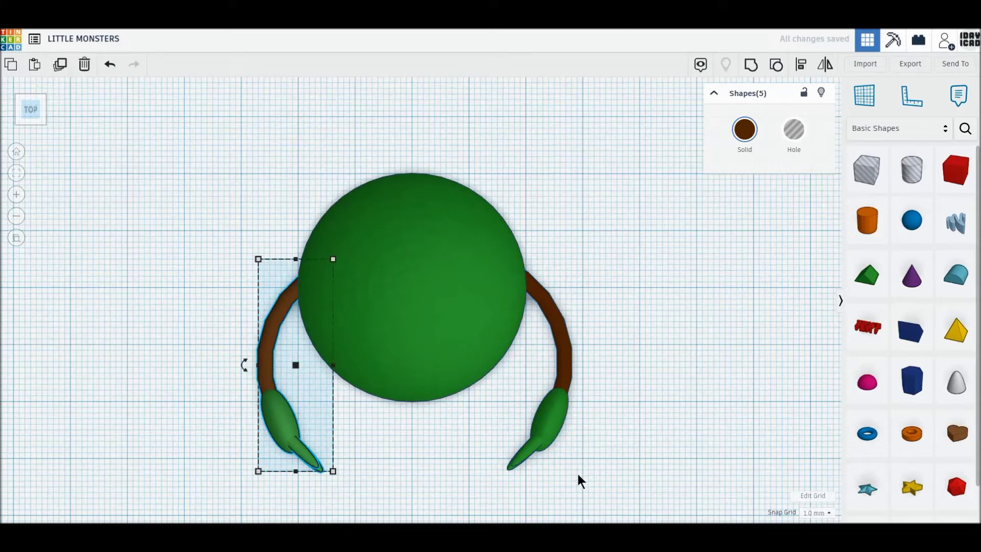
{"action": "left_click_drag", "start_coordinate": [308, 460], "coordinate": [306, 458]}
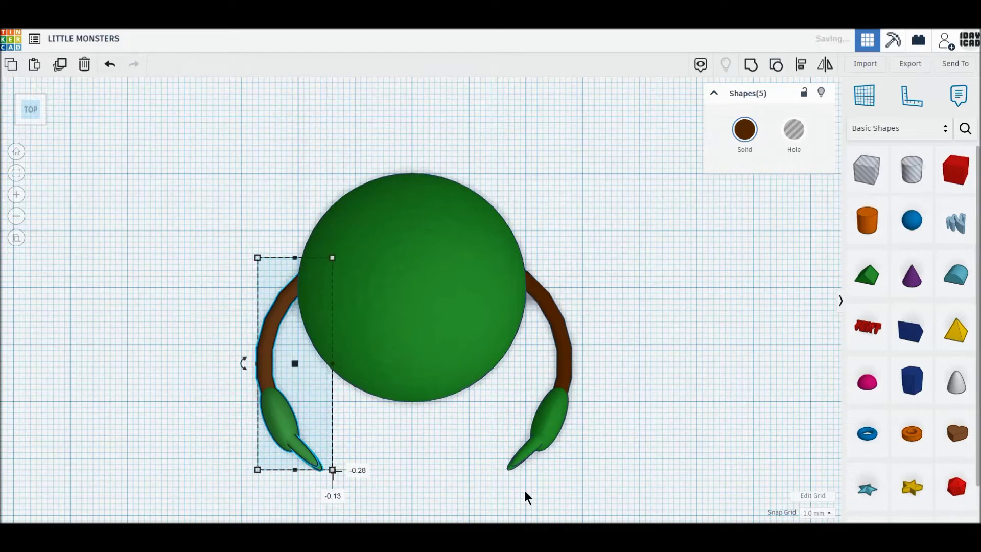
{"action": "left_click", "coordinate": [518, 468]}
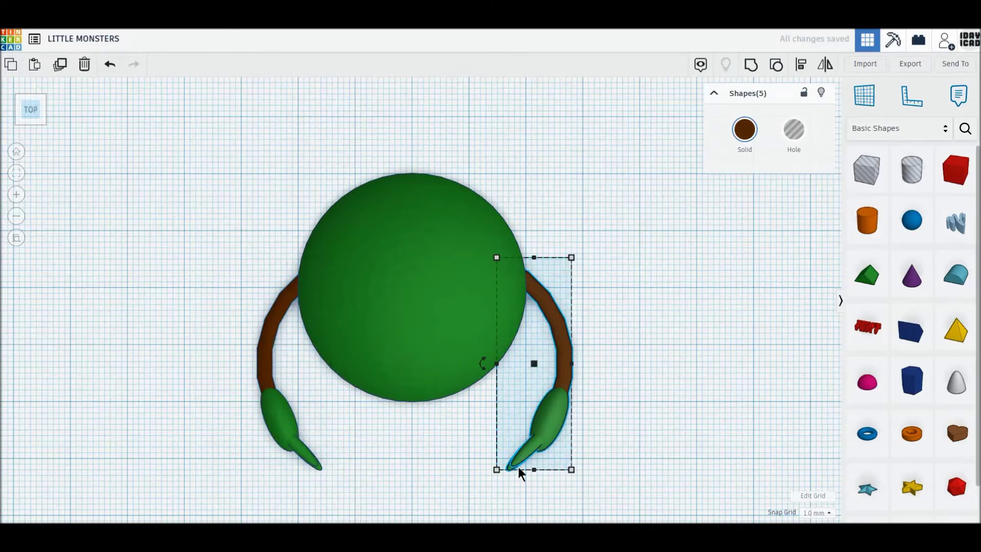
{"action": "left_click_drag", "start_coordinate": [516, 461], "coordinate": [514, 464]}
{"action": "left_click", "coordinate": [644, 451]}
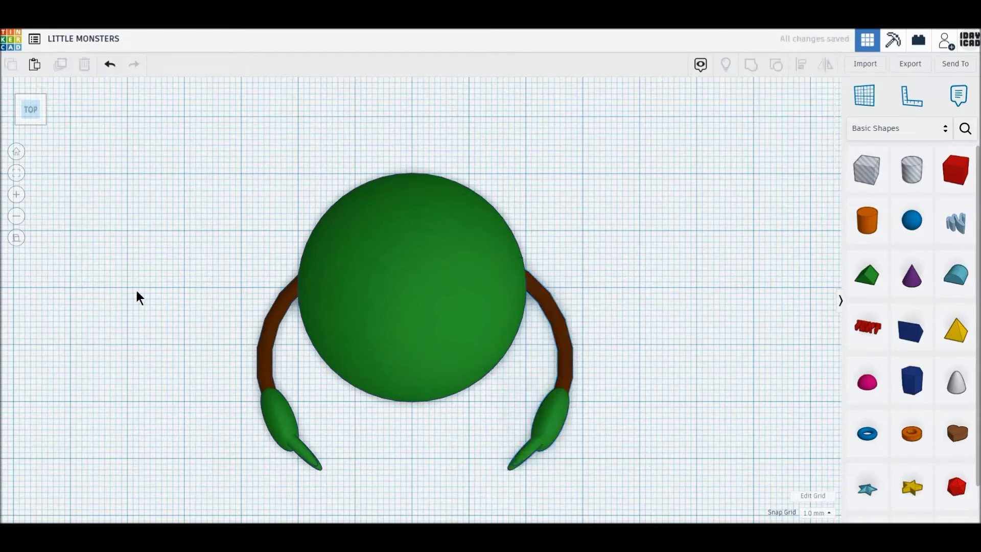
Raise both arms with their hands off the workplane and tilt them 45° so that the hands point down and forward.
{"action": "left_click", "coordinate": [16, 109]}
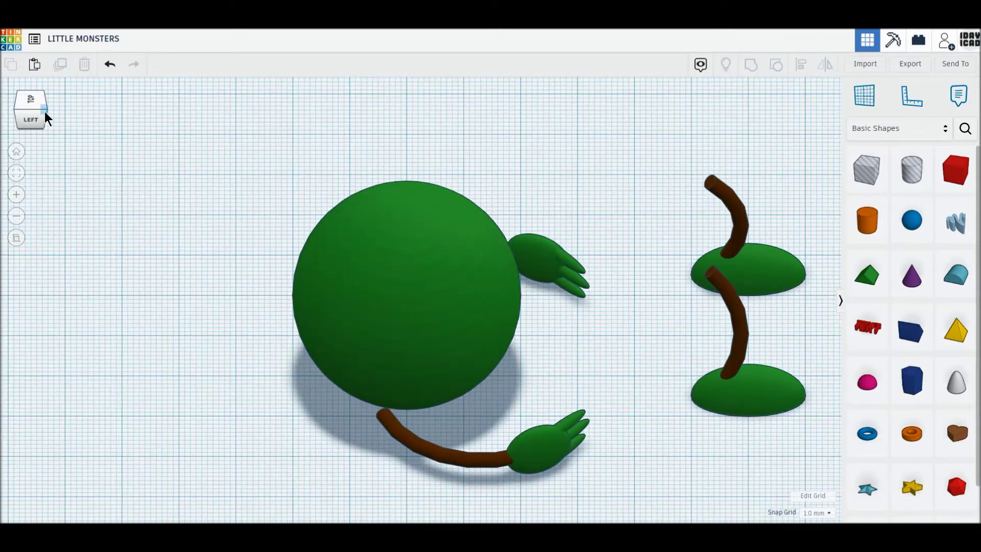
{"action": "left_click", "coordinate": [45, 111]}
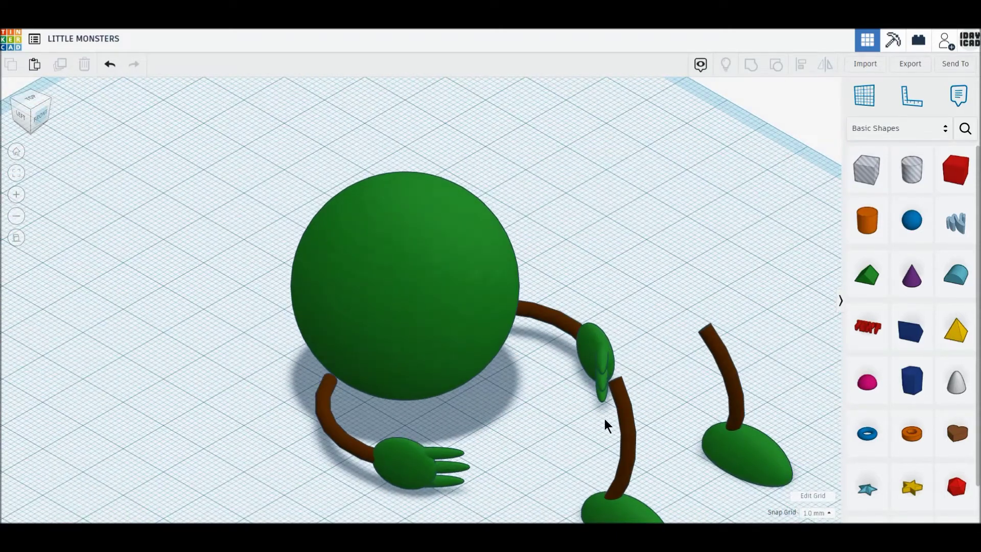
{"action": "left_click", "coordinate": [32, 97]}
{"action": "left_click_drag", "start_coordinate": [638, 497], "coordinate": [198, 416]}
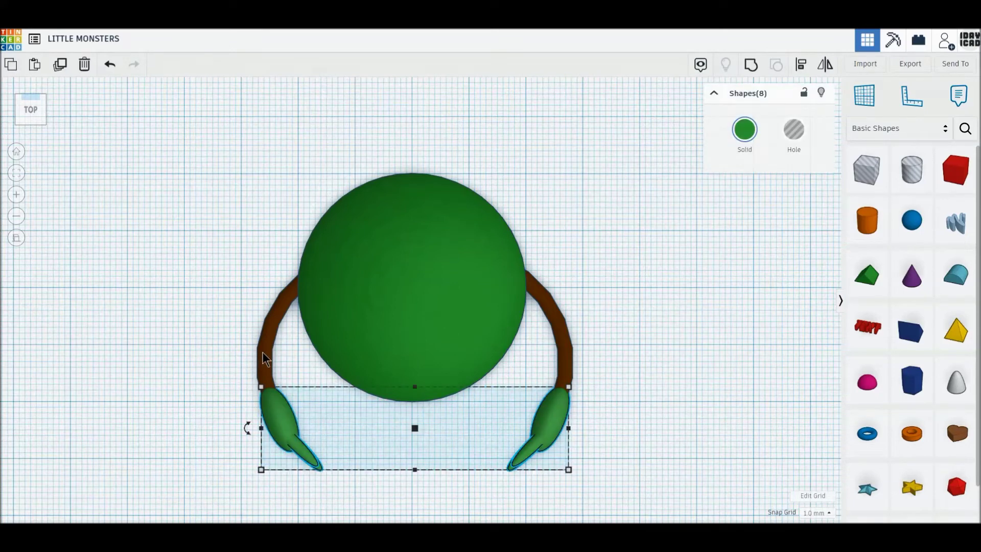
{"action": "left_click", "coordinate": [568, 364], "text": "shift"}
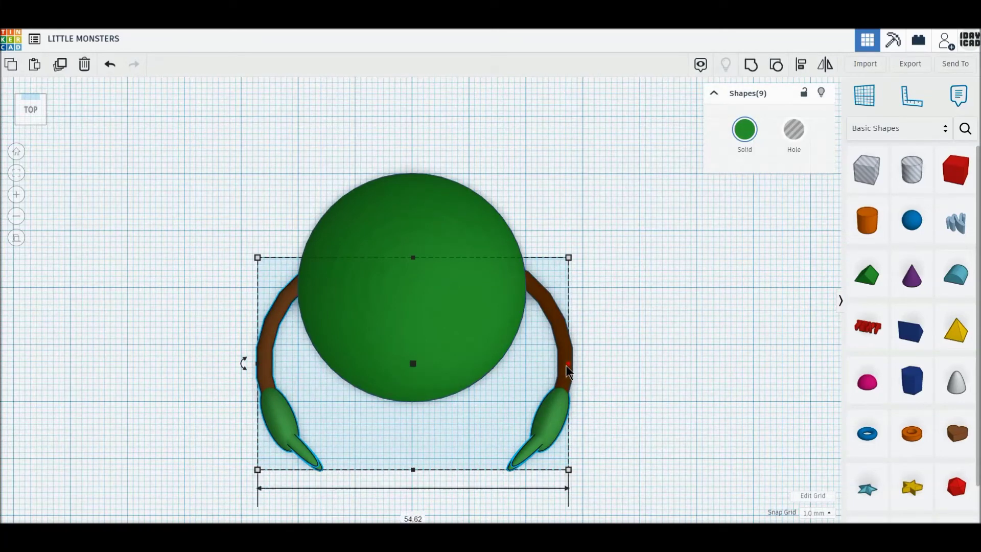
{"action": "left_click", "coordinate": [566, 338], "text": "shift"}
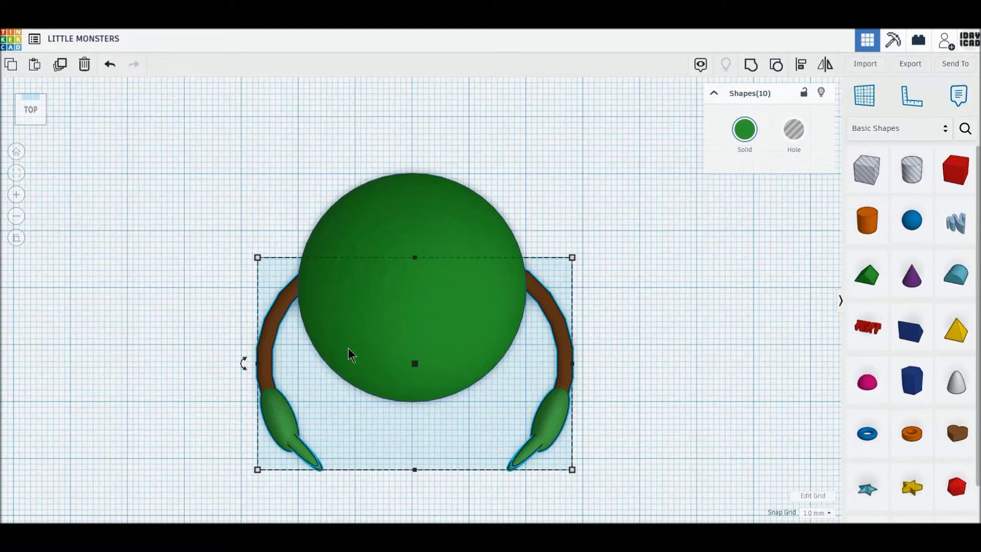
{"action": "left_click", "coordinate": [17, 124]}
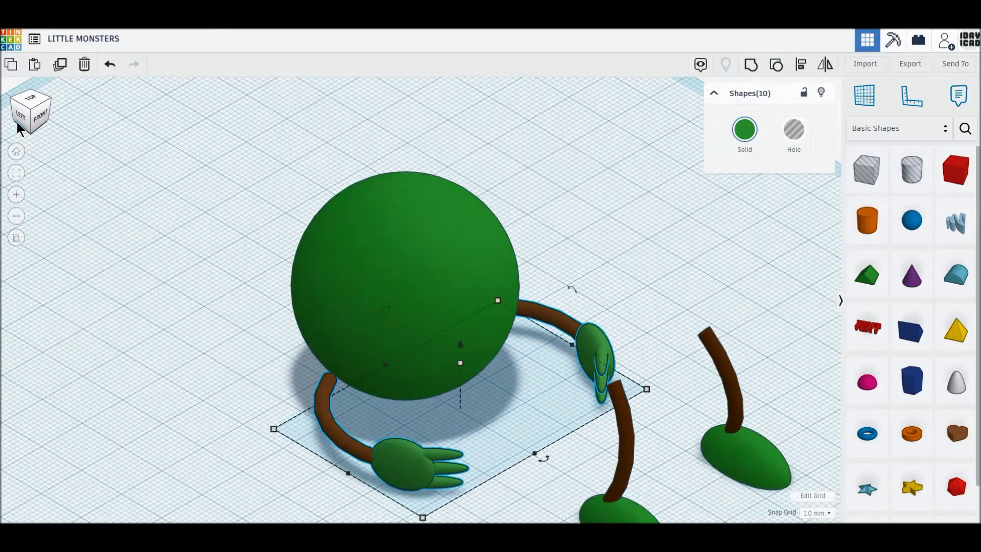
{"action": "left_click_drag", "start_coordinate": [461, 345], "coordinate": [461, 286]}
{"action": "left_click_drag", "start_coordinate": [571, 231], "coordinate": [591, 250]}
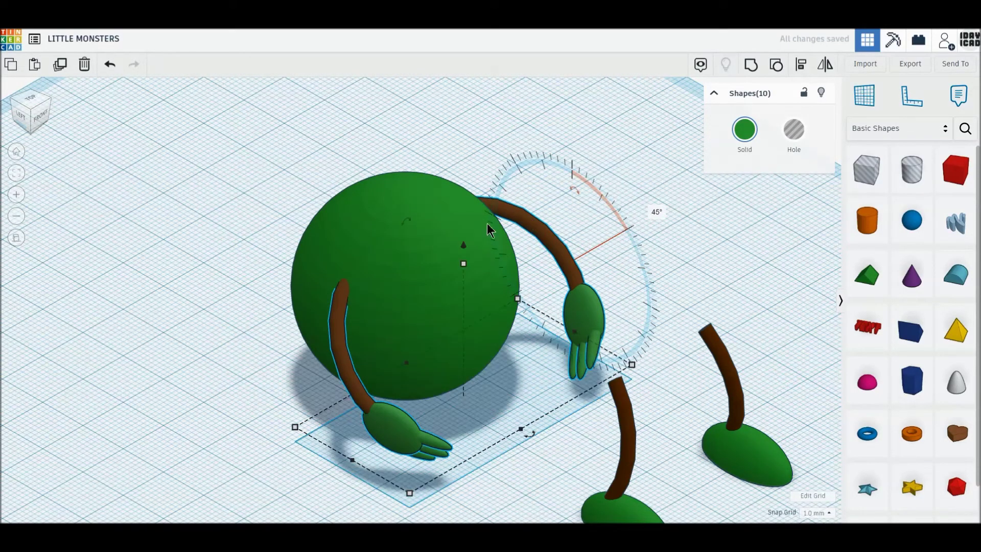
Lower both arms to -5 mm relative to the workplane and slide them back to the middle of the body's sides.
{"action": "left_click_drag", "start_coordinate": [464, 249], "coordinate": [455, 284]}
{"action": "left_click", "coordinate": [21, 121]}
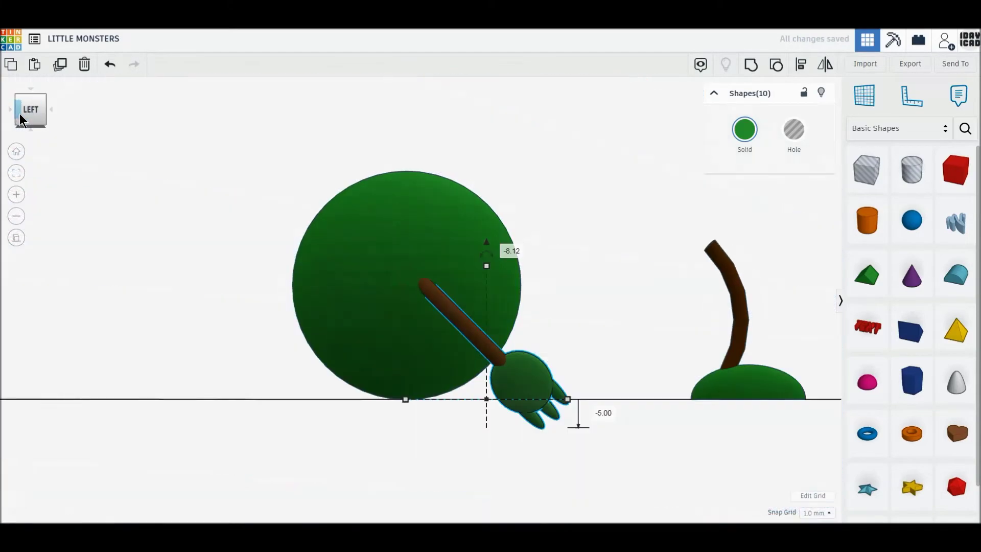
{"action": "left_click_drag", "start_coordinate": [523, 382], "coordinate": [507, 381]}
{"action": "left_click", "coordinate": [561, 372]}
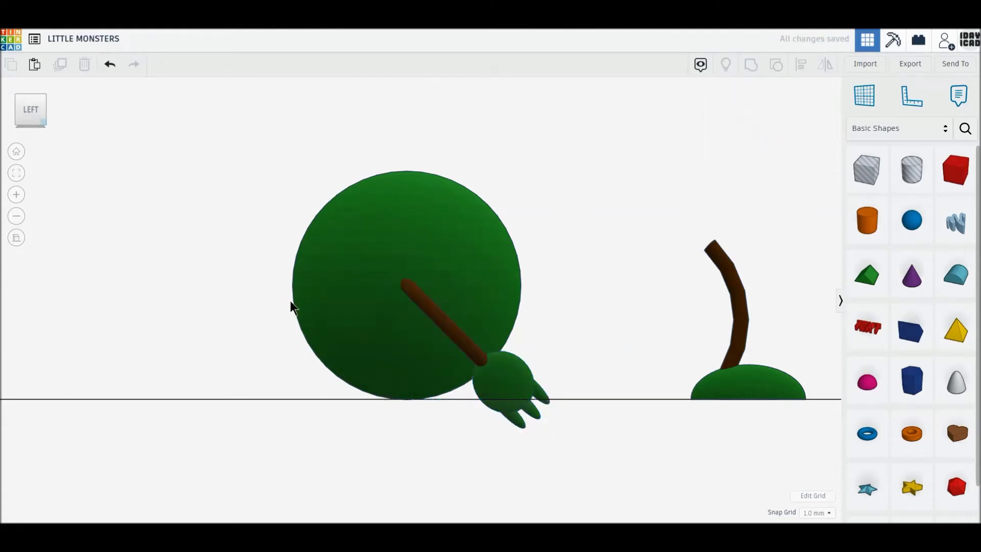
Centre the body and both arms between the two legs in the front view.
{"action": "left_click_drag", "start_coordinate": [287, 142], "coordinate": [568, 493]}
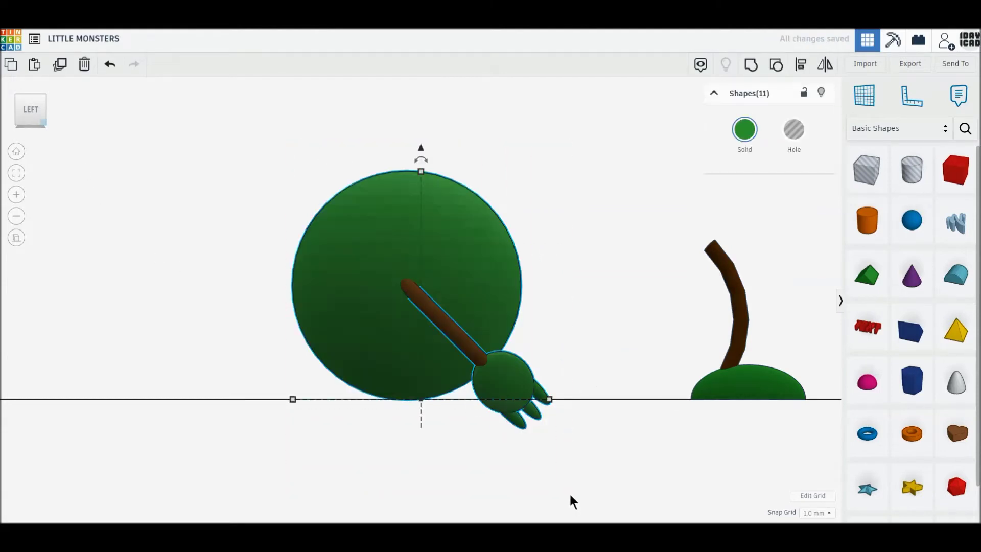
{"action": "left_click", "coordinate": [50, 109]}
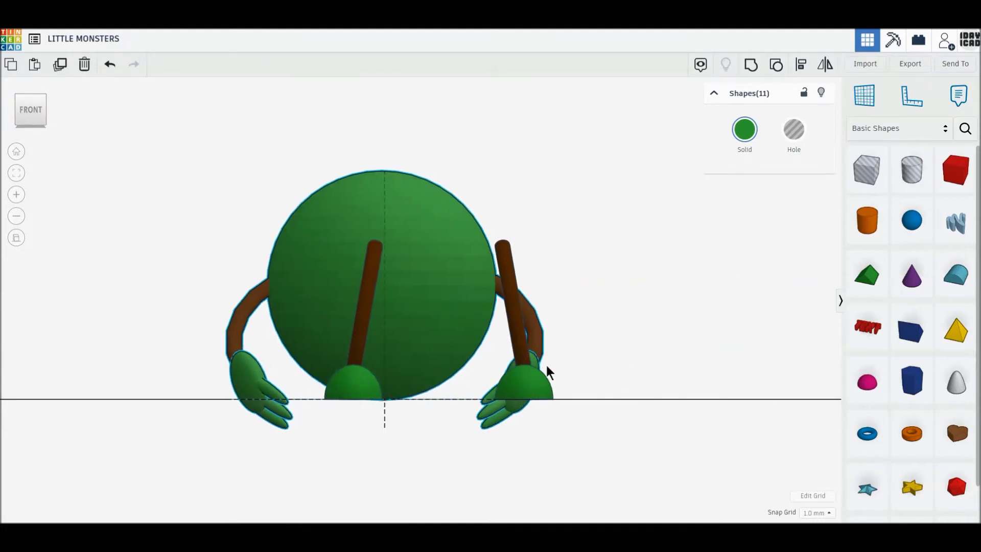
{"action": "mouse_move", "coordinate": [471, 323]}
{"action": "left_mouse_down"}
{"action": "mouse_move", "coordinate": [489, 327]}
{"action": "mouse_move", "coordinate": [470, 327]}
{"action": "left_mouse_up"}
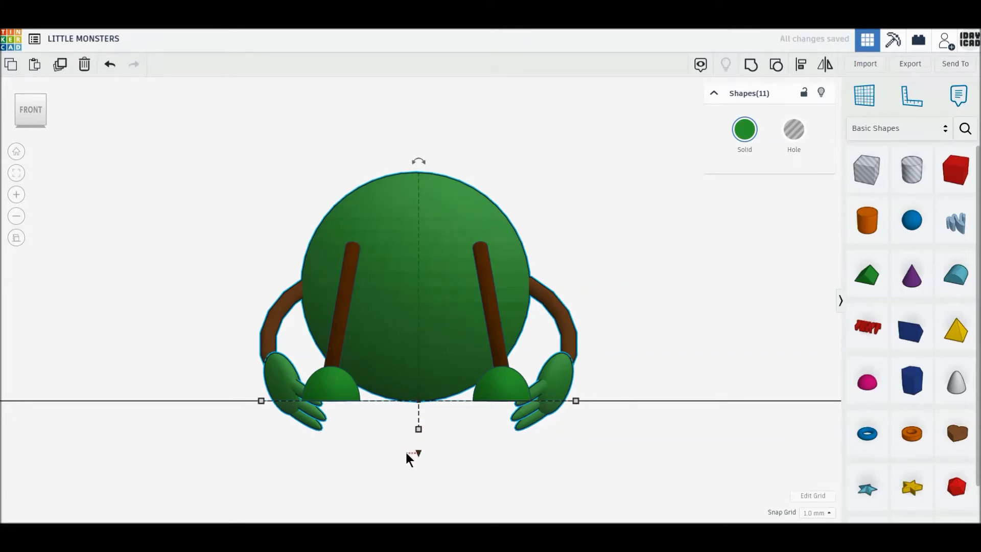
{"action": "left_click", "coordinate": [443, 475]}
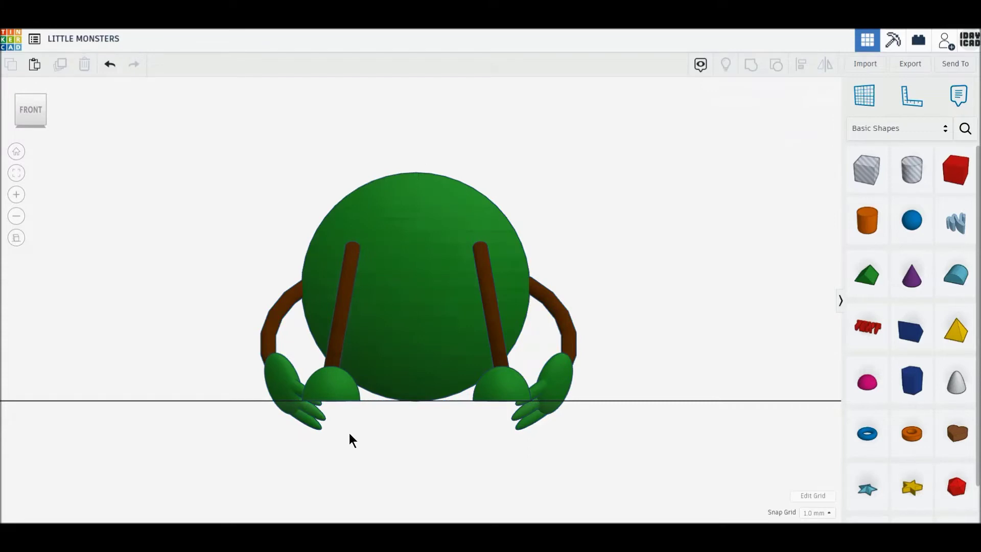
Raise the body and both arms together until the fingertips are 15 mm above the workplane.
{"action": "left_click", "coordinate": [12, 109]}
{"action": "left_click_drag", "start_coordinate": [598, 467], "coordinate": [361, 213]}
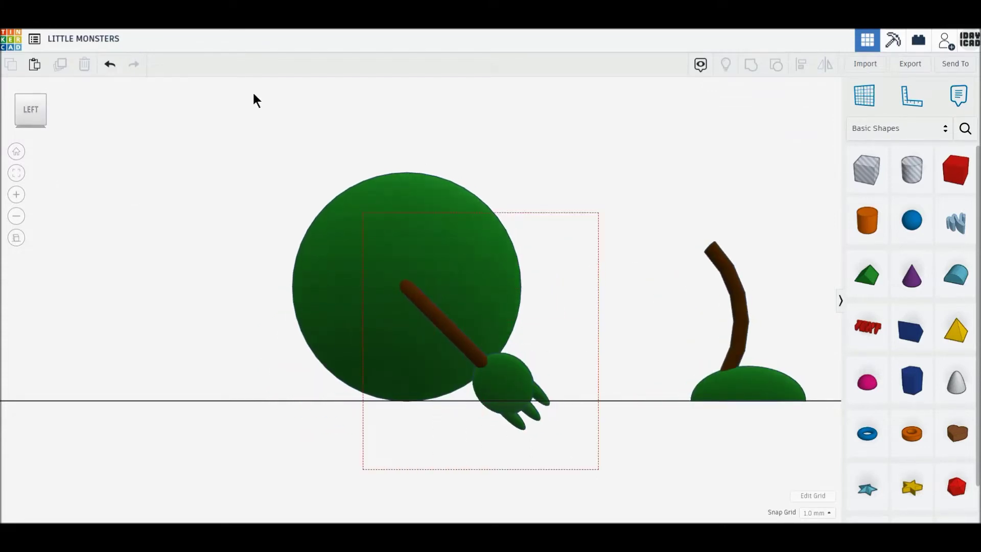
{"action": "left_click", "coordinate": [50, 109]}
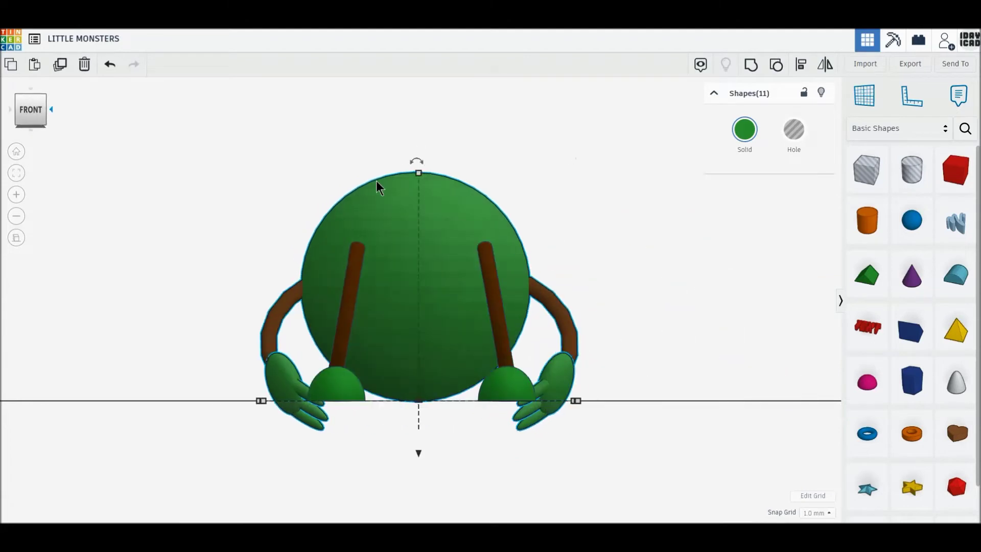
{"action": "left_click_drag", "start_coordinate": [419, 453], "coordinate": [419, 338]}
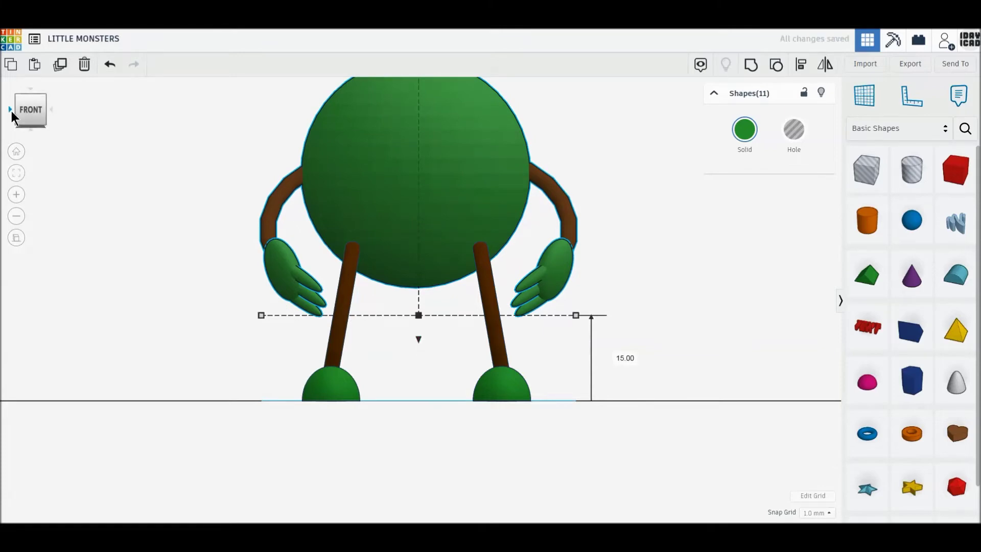
Slide both legs with their feet 55 mm back so that the leg tops enter the underside of the body.
{"action": "left_click", "coordinate": [10, 110]}
{"action": "left_click_drag", "start_coordinate": [745, 386], "coordinate": [512, 387]}
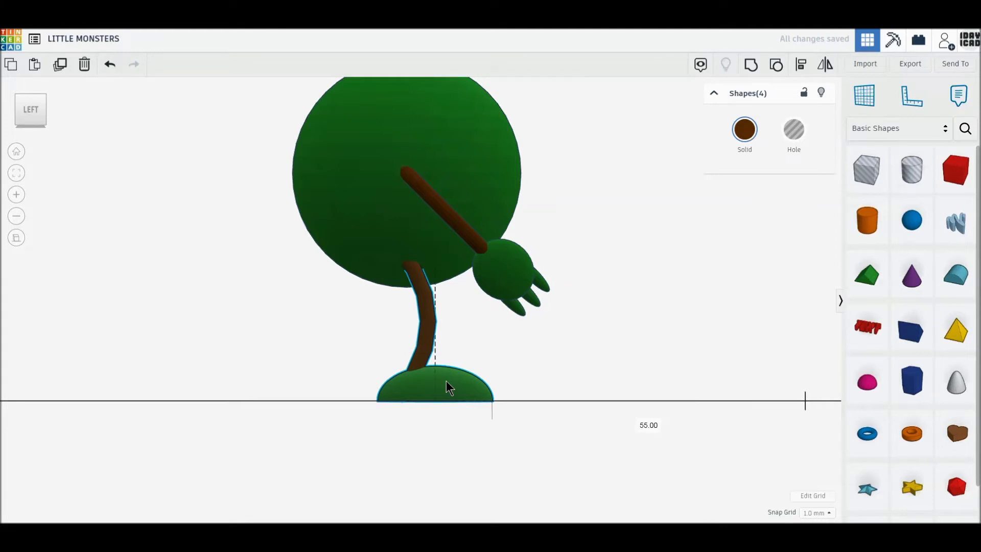
Nudge both legs with their feet 4 mm back in the side view to sit further under the body.
{"action": "left_click", "coordinate": [453, 381]}
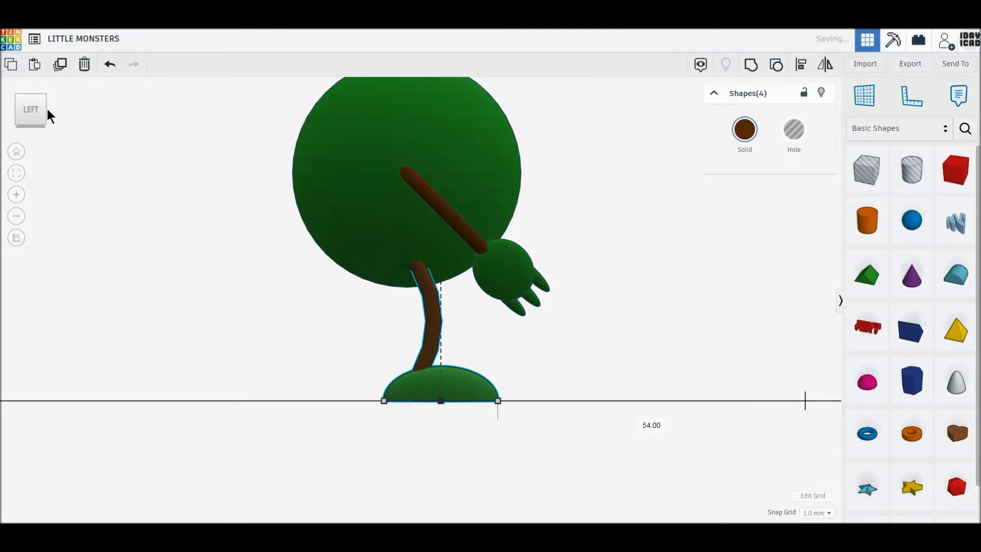
{"action": "left_click", "coordinate": [51, 110]}
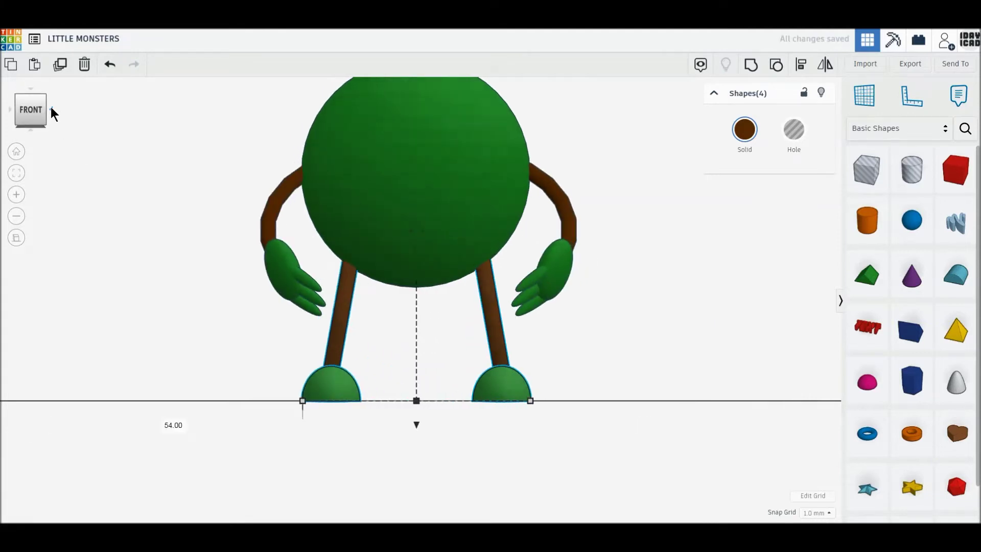
{"action": "left_click", "coordinate": [10, 111]}
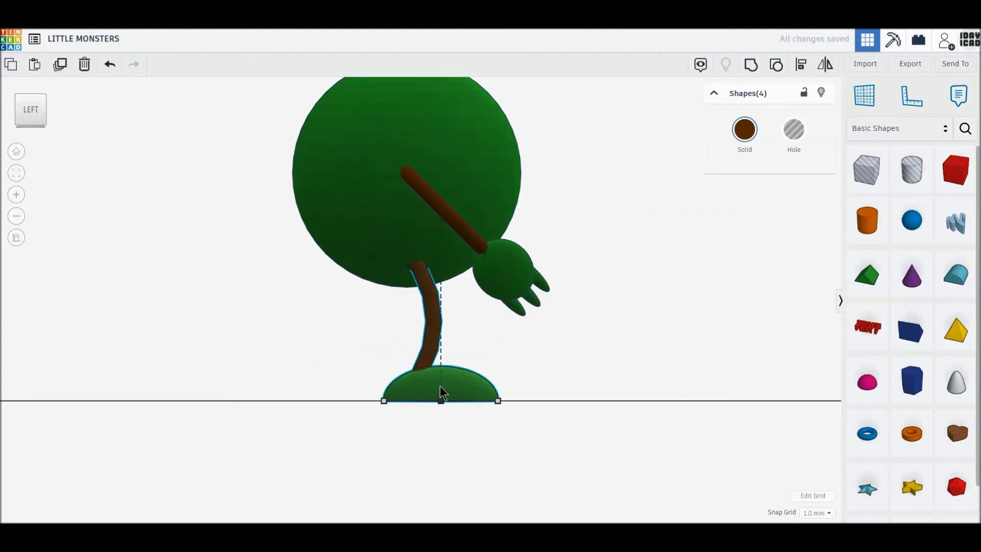
{"action": "key", "text": "Left"}
{"action": "key", "text": "Left"}
{"action": "key", "text": "Left"}
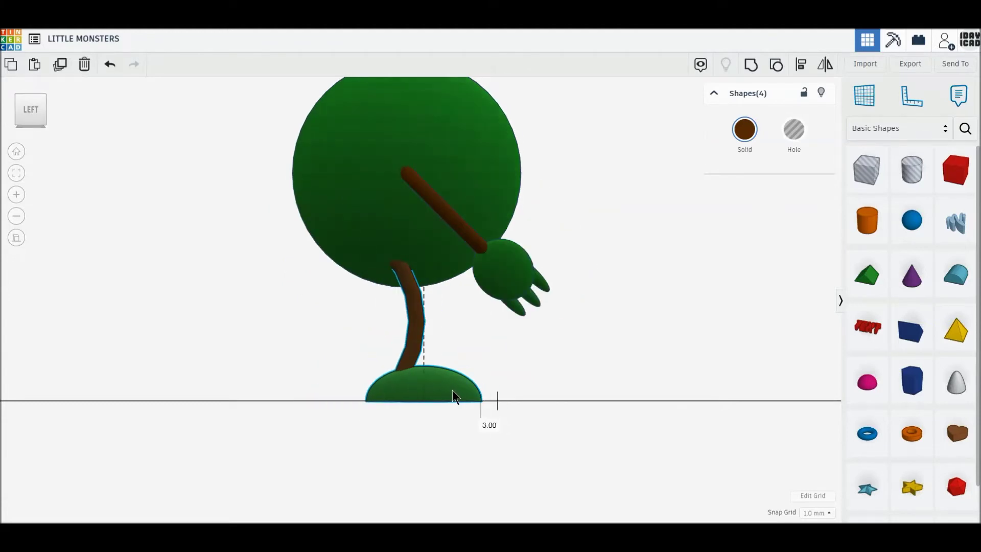
{"action": "key", "text": "Left"}
{"action": "left_click", "coordinate": [524, 388]}
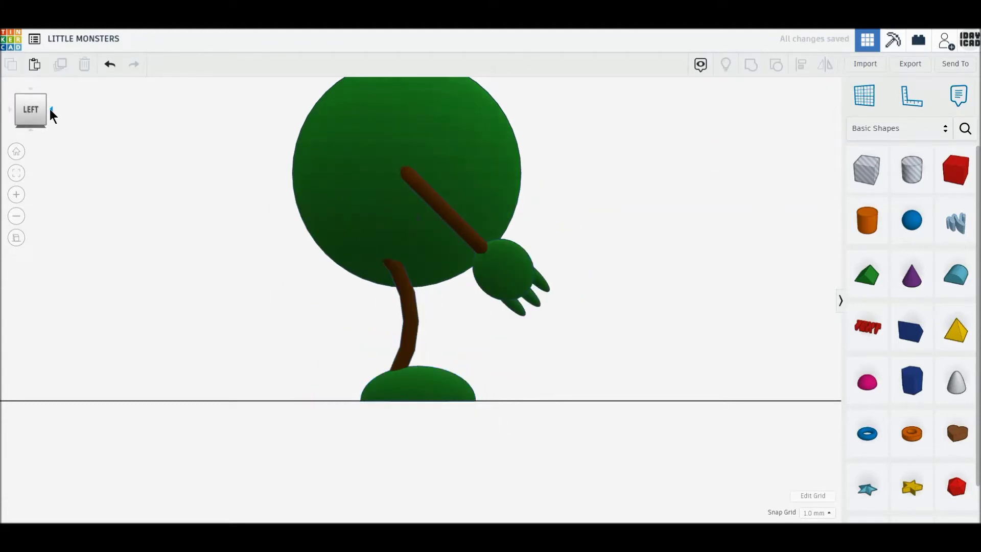
Place a sphere in front of the monster and set its height, width and length to 24 mm.
{"action": "left_click", "coordinate": [51, 109]}
{"action": "left_click", "coordinate": [45, 95]}
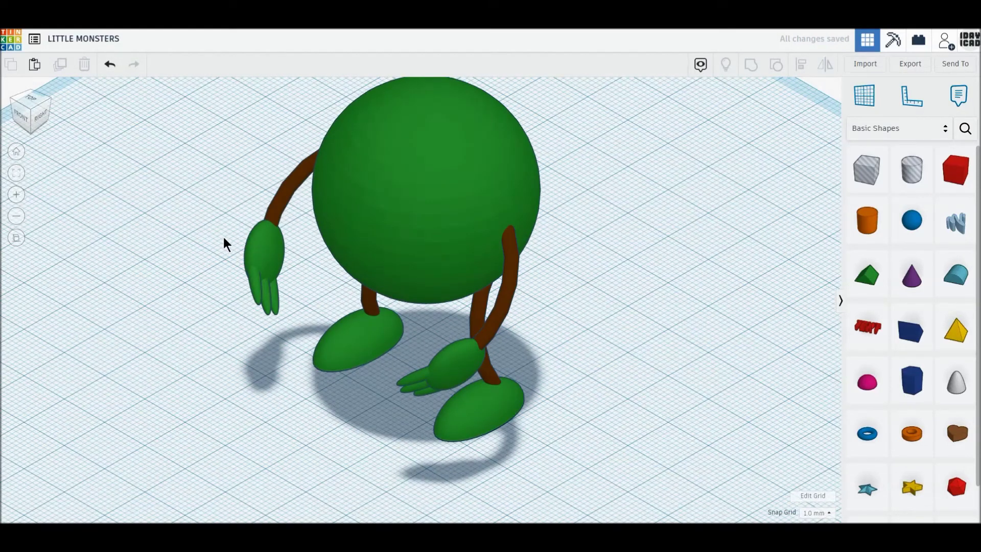
{"action": "left_click_drag", "start_coordinate": [894, 233], "coordinate": [338, 437]}
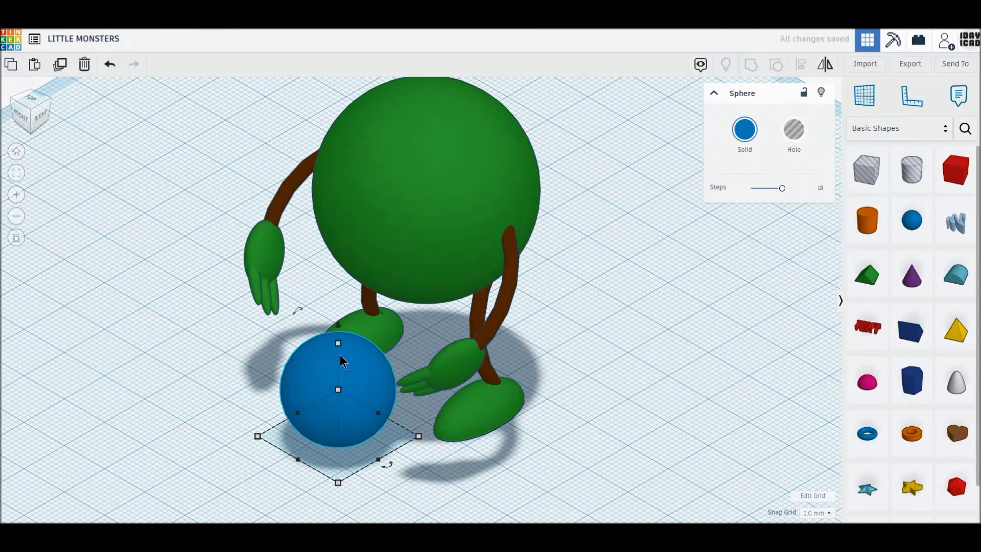
{"action": "type", "text": "24"}
{"action": "key", "text": "Return"}
{"action": "left_click", "coordinate": [414, 391]}
{"action": "type", "text": "24"}
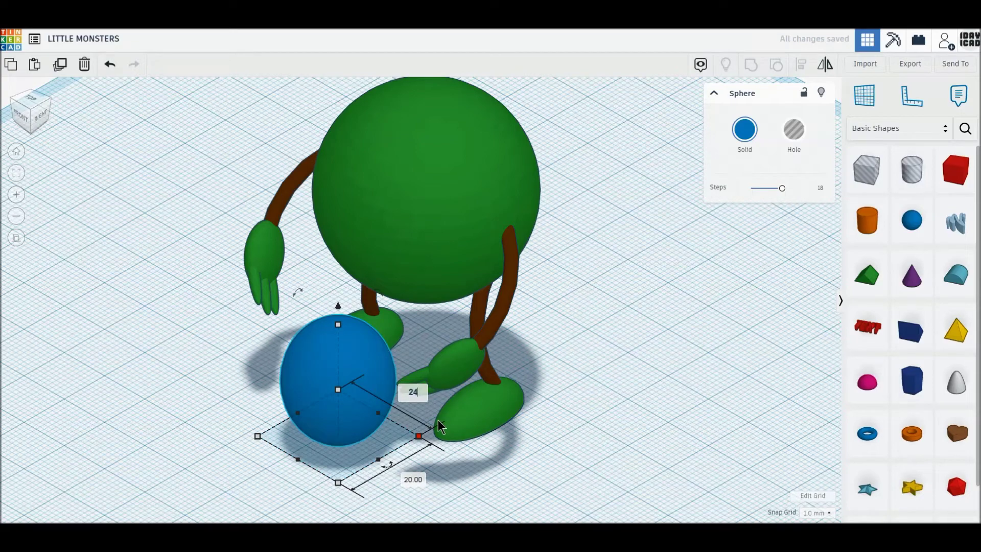
{"action": "key", "text": "Return"}
{"action": "left_click", "coordinate": [436, 489]}
{"action": "type", "text": "2"}
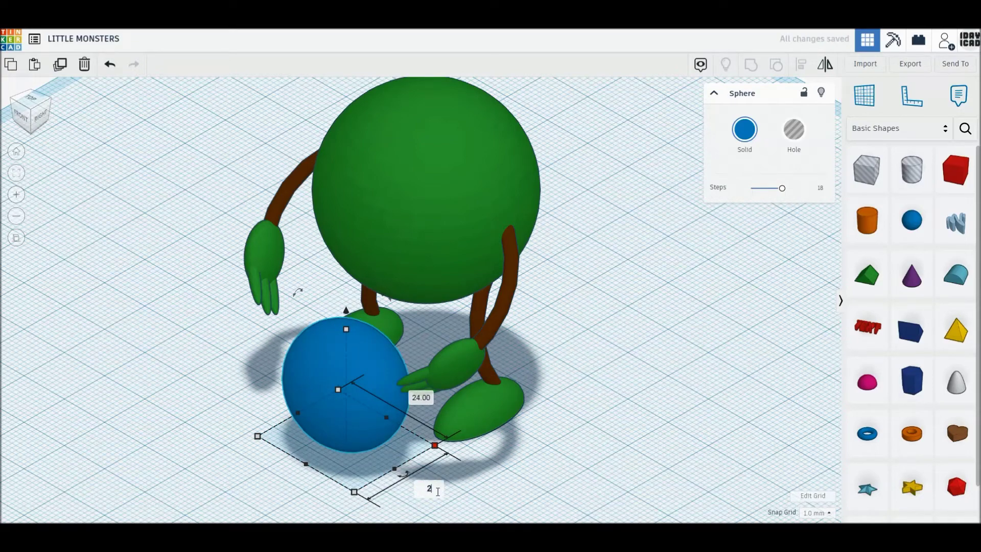
{"action": "type", "text": "4"}
{"action": "key", "text": "Return"}
Colour the new sphere white and raise its steps to 24.
{"action": "left_click", "coordinate": [744, 130]}
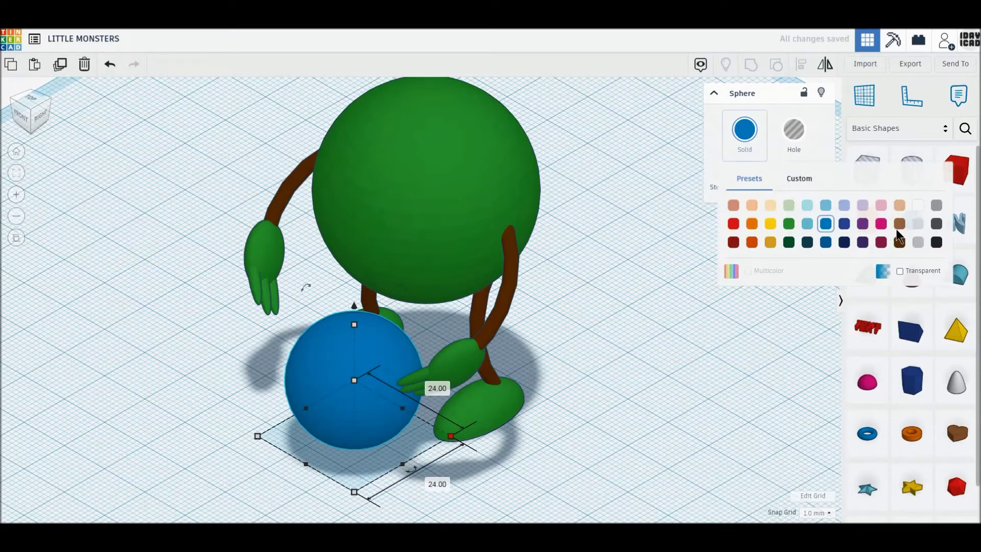
{"action": "left_click", "coordinate": [917, 205]}
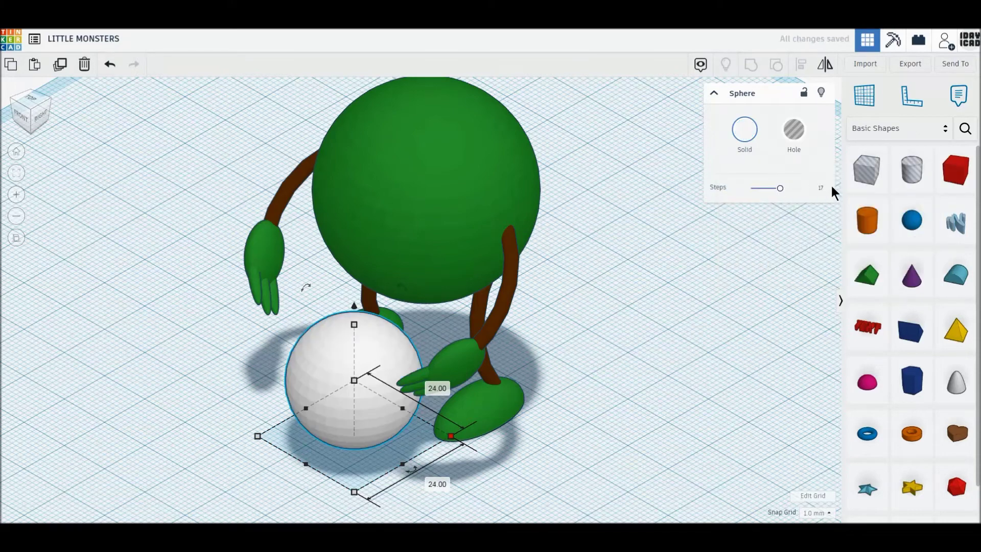
{"action": "left_click_drag", "start_coordinate": [780, 188], "coordinate": [795, 188]}
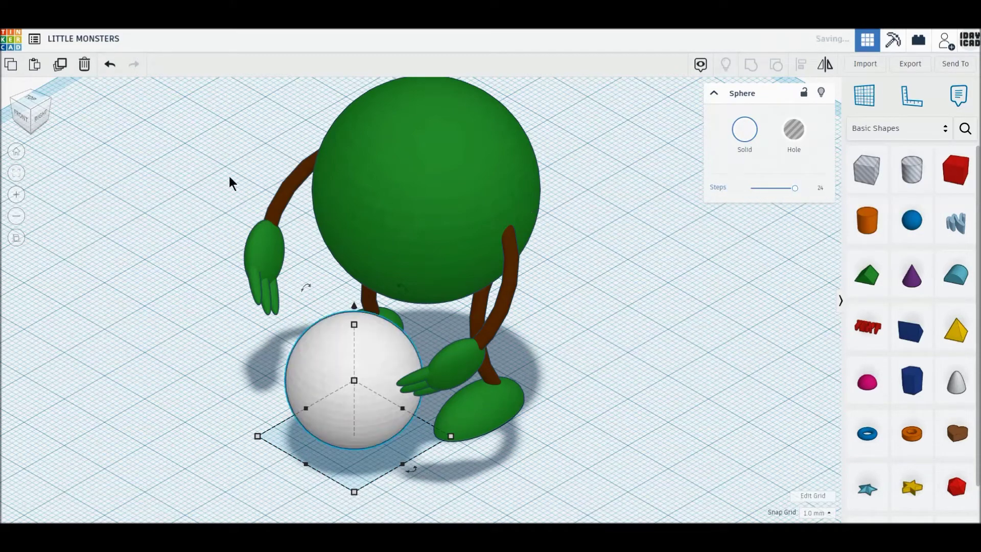
Centre the white sphere between the legs in the front view by moving it 4 mm, and raise it 32 mm above the workplane.
{"action": "left_click", "coordinate": [23, 119]}
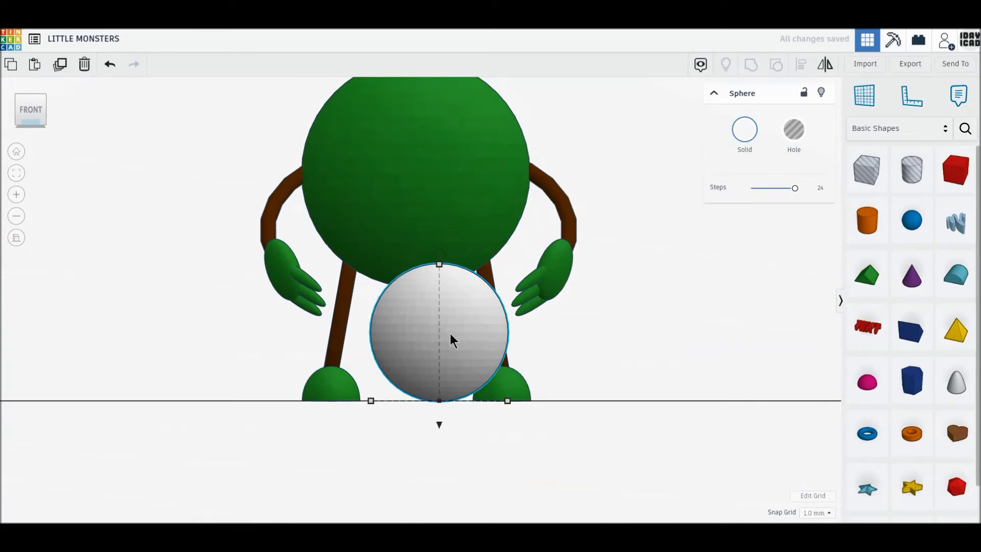
{"action": "key", "text": "Left"}
{"action": "key", "text": "Left"}
{"action": "key", "text": "Left"}
{"action": "key", "text": "Left"}
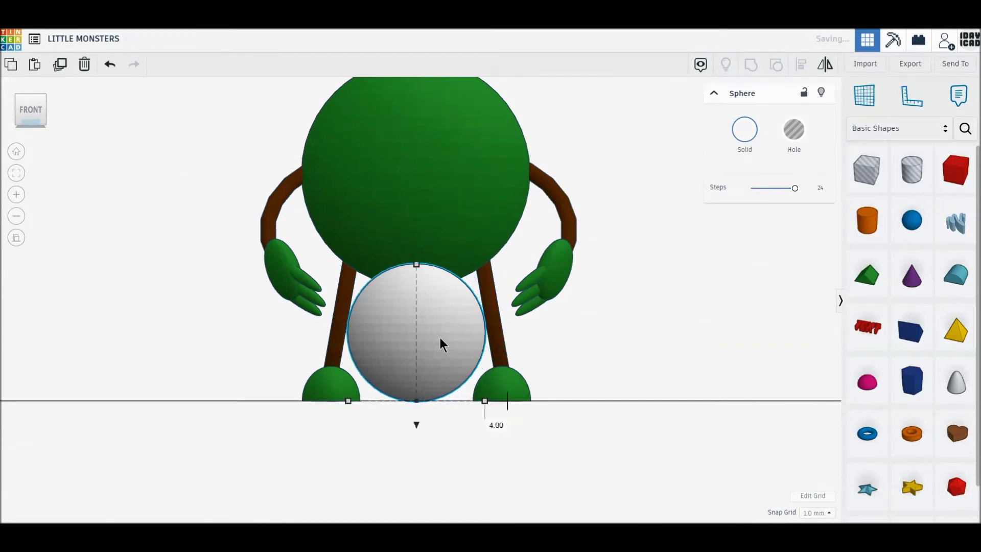
{"action": "left_click_drag", "start_coordinate": [415, 424], "coordinate": [415, 243]}
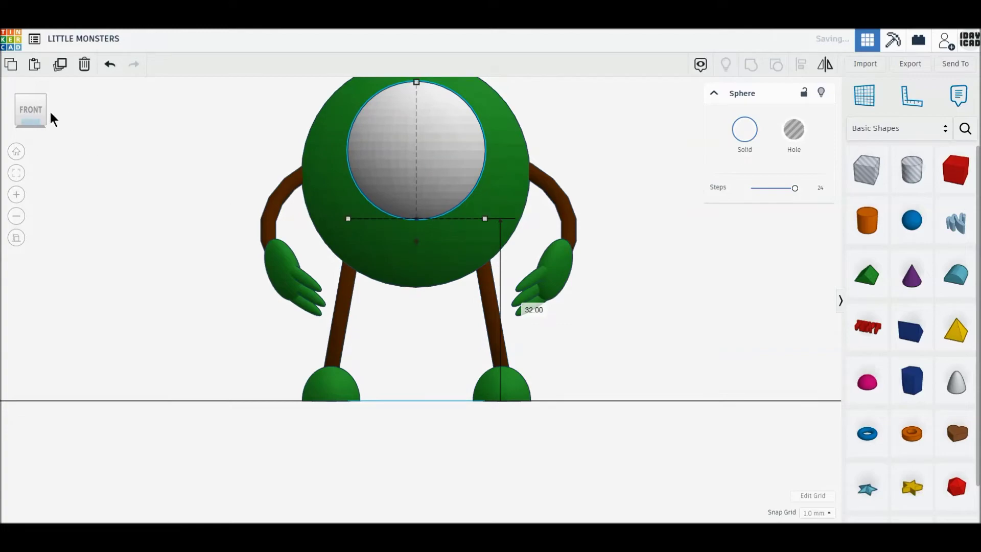
Push the white sphere back into the front of the body and lower it slightly as the eyeball.
{"action": "left_click", "coordinate": [41, 95]}
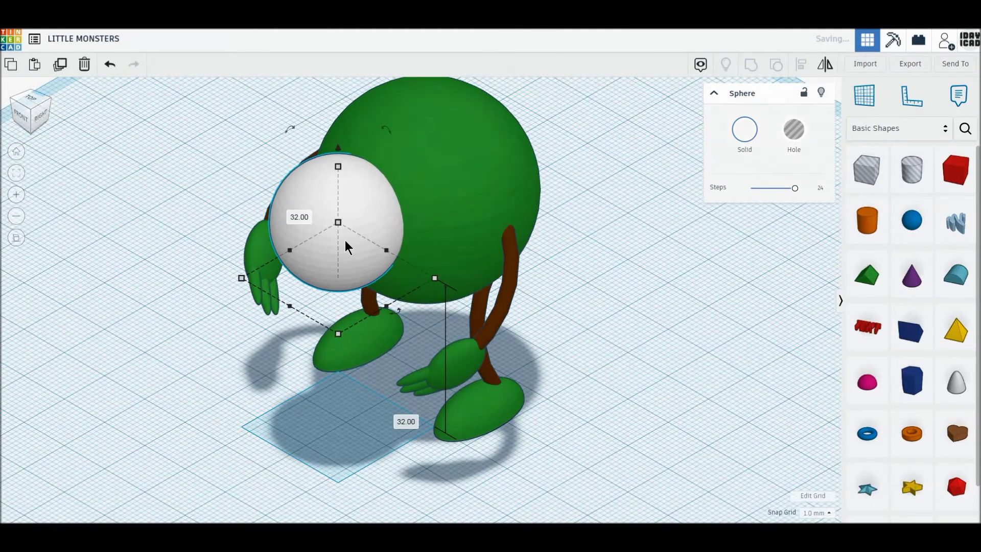
{"action": "left_click_drag", "start_coordinate": [381, 223], "coordinate": [416, 204]}
{"action": "left_click", "coordinate": [22, 121]}
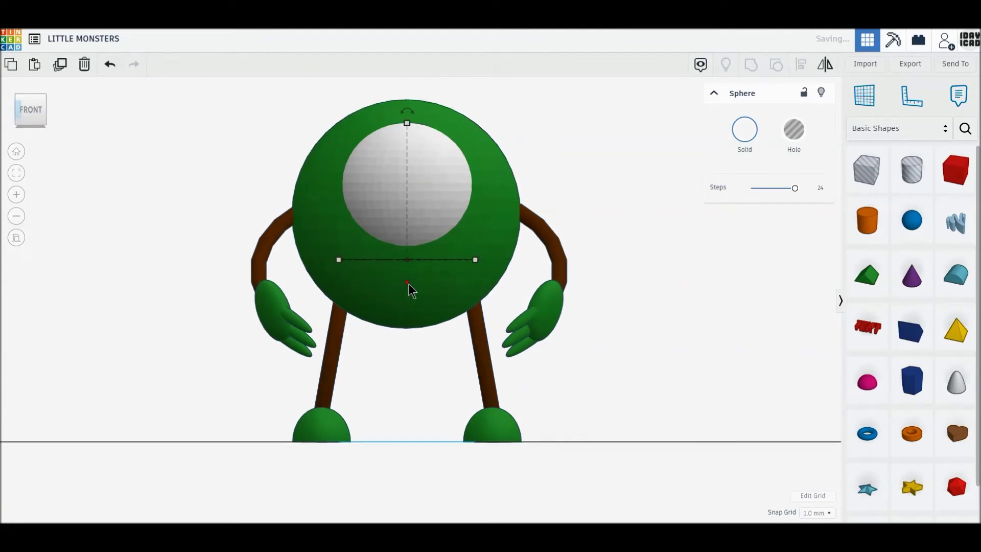
{"action": "key", "text": "ctrl+Down"}
Duplicate the white eyeball, move the copy 1 mm forward and colour it black for the pupil.
{"action": "left_click", "coordinate": [44, 97]}
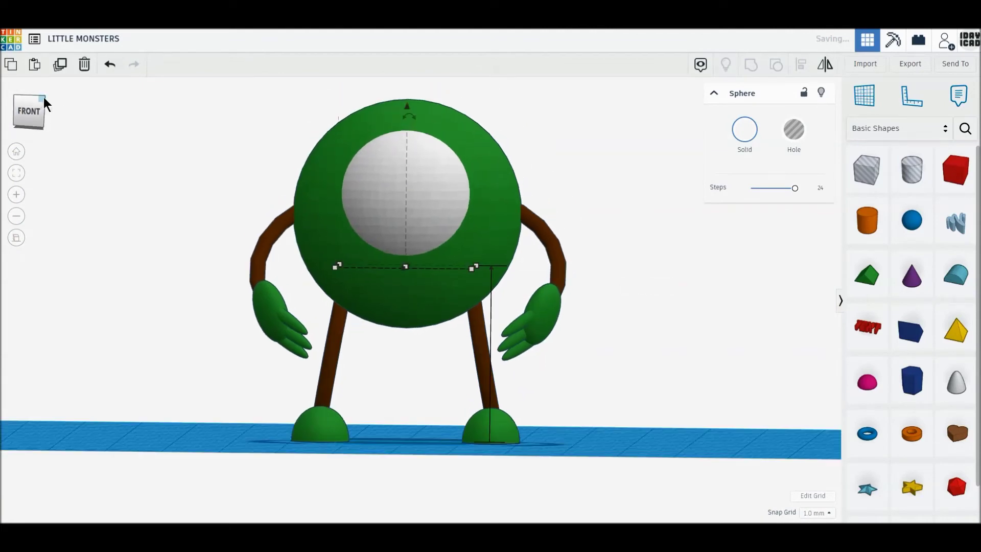
{"action": "left_click", "coordinate": [60, 64]}
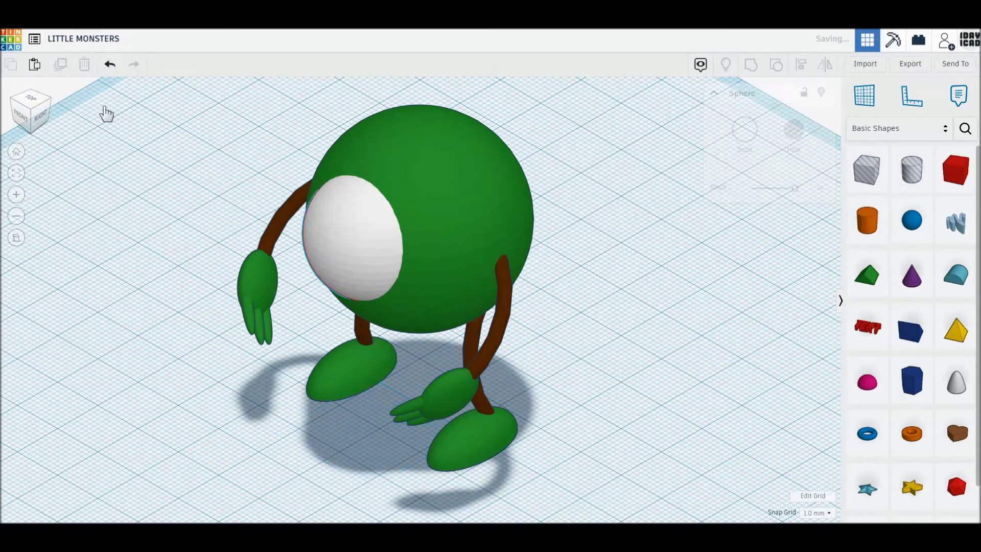
{"action": "left_click_drag", "start_coordinate": [338, 225], "coordinate": [334, 228]}
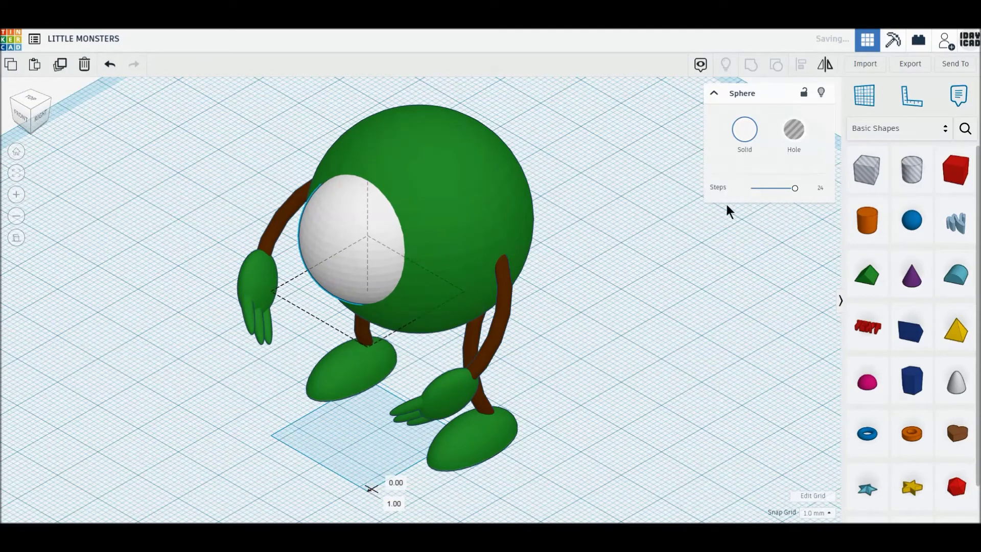
{"action": "left_click", "coordinate": [744, 129]}
{"action": "left_click", "coordinate": [937, 225]}
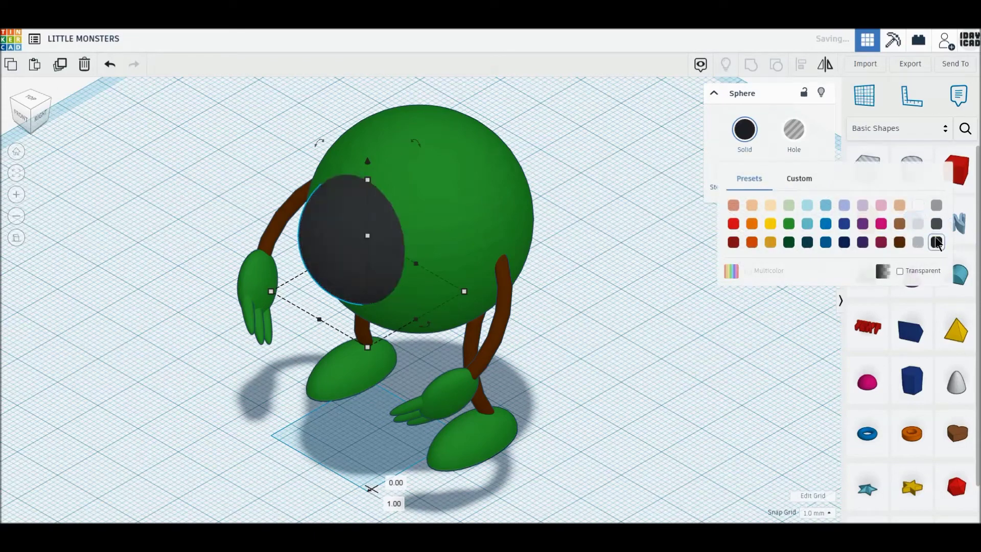
Shrink the black pupil sphere to an 18 by 18 mm base and reduce its height to suit.
{"action": "left_click_drag", "start_coordinate": [368, 190], "coordinate": [368, 190]}
{"action": "left_click_drag", "start_coordinate": [463, 292], "coordinate": [413, 294]}
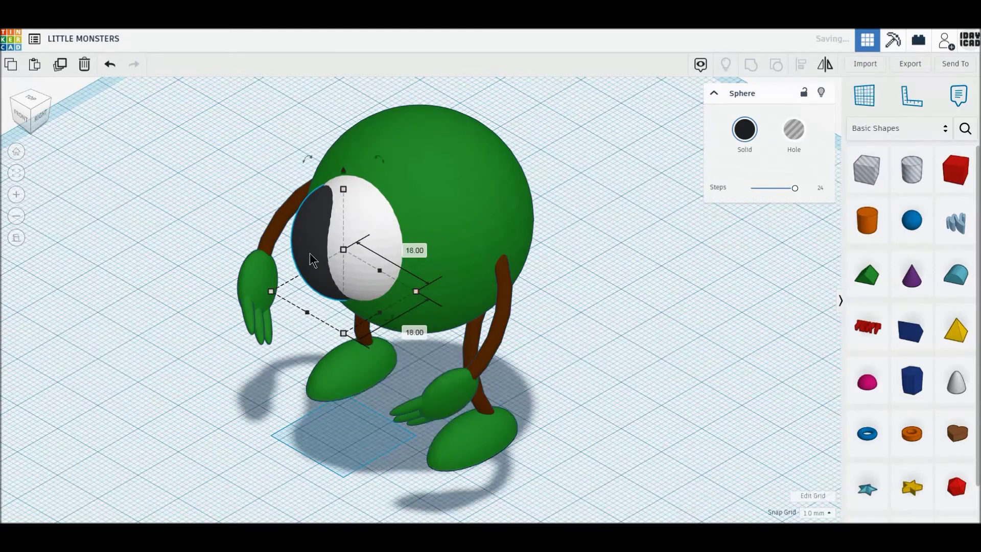
{"action": "left_click_drag", "start_coordinate": [344, 190], "coordinate": [342, 211]}
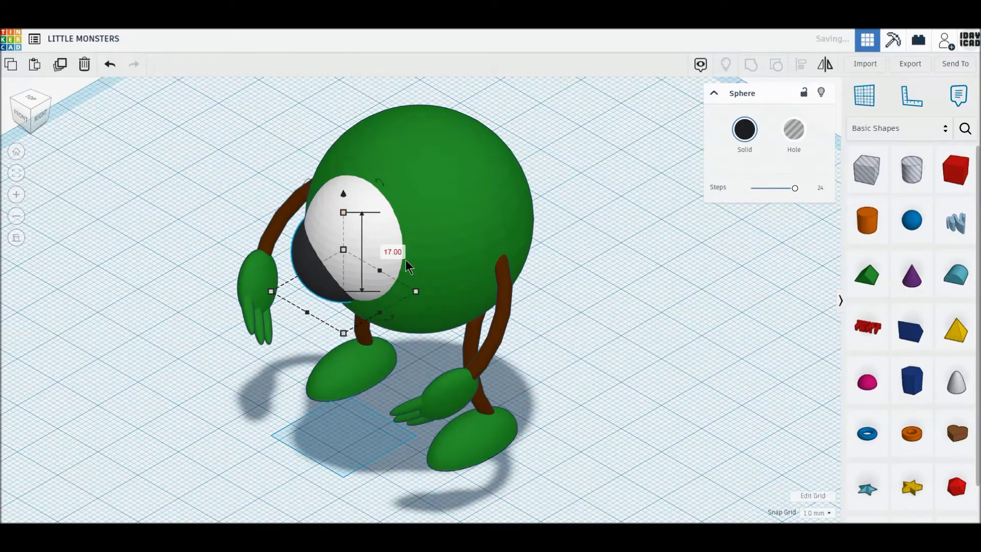
Centre the black pupil on the eyeball in the front view and raise it to 34 mm above the workplane.
{"action": "left_click", "coordinate": [22, 115]}
{"action": "left_click_drag", "start_coordinate": [367, 216], "coordinate": [391, 216]}
{"action": "left_click_drag", "start_coordinate": [409, 289], "coordinate": [409, 269]}
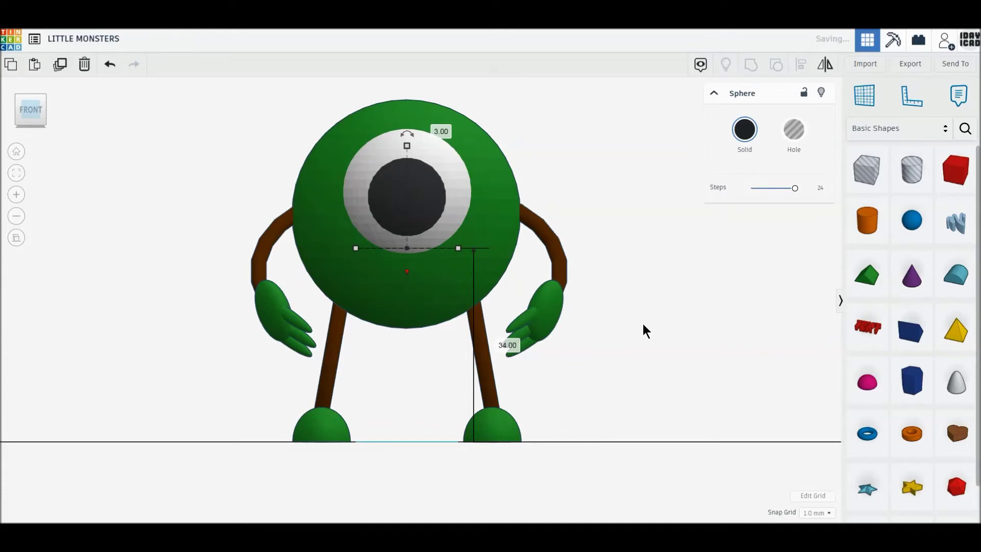
{"action": "left_click", "coordinate": [649, 308]}
Place a cylinder on the open workplane in front of the monster and set its sides to 64.
{"action": "right_click_drag", "start_coordinate": [648, 308], "coordinate": [578, 336]}
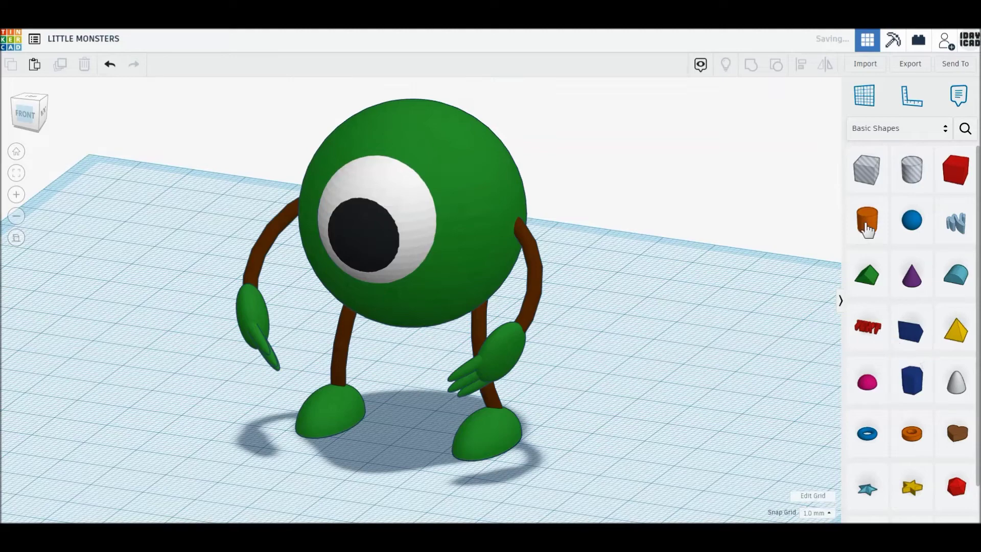
{"action": "middle_click_drag", "start_coordinate": [667, 367], "coordinate": [709, 234]}
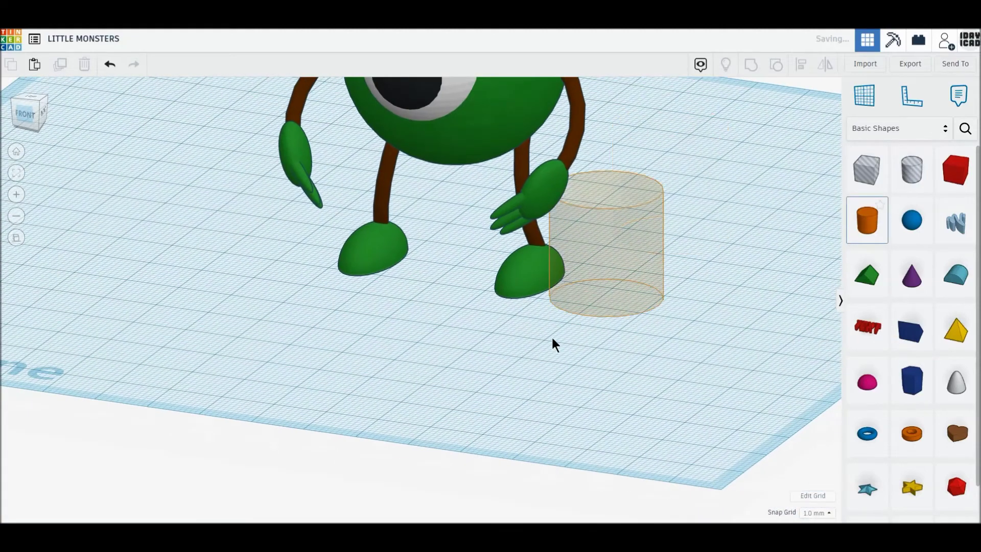
{"action": "left_click", "coordinate": [526, 371]}
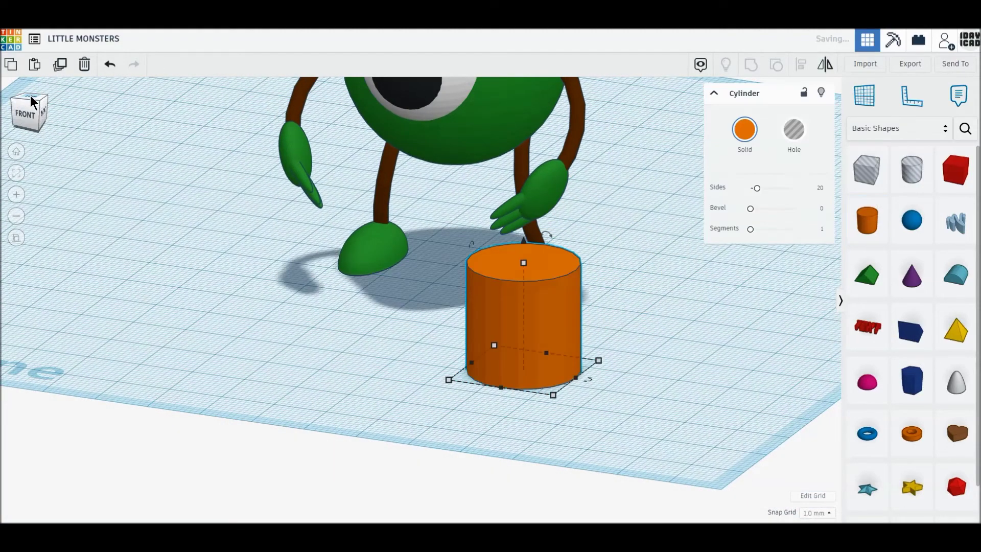
{"action": "left_click", "coordinate": [30, 97]}
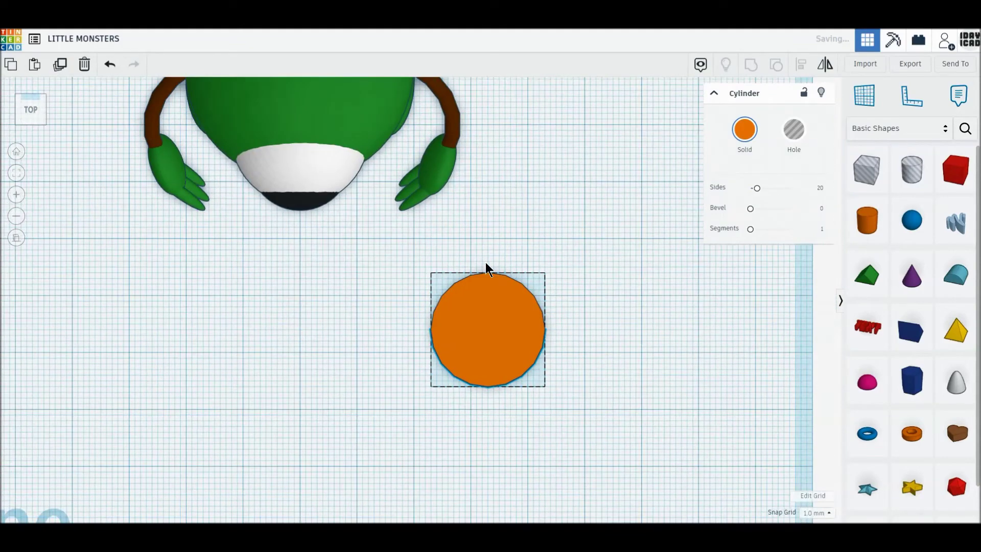
{"action": "left_click_drag", "start_coordinate": [526, 342], "coordinate": [509, 366]}
{"action": "left_click_drag", "start_coordinate": [756, 188], "coordinate": [829, 192]}
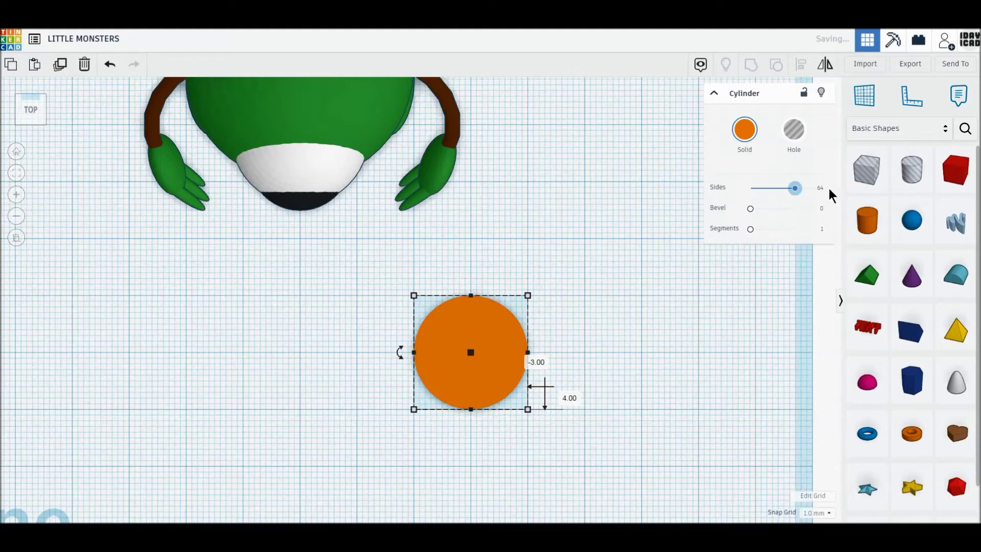
Duplicate the cylinder, widen the copy to 26 mm and centre it on the original, offset 4 mm towards the monster.
{"action": "left_click", "coordinate": [60, 65]}
{"action": "left_click_drag", "start_coordinate": [477, 383], "coordinate": [462, 349]}
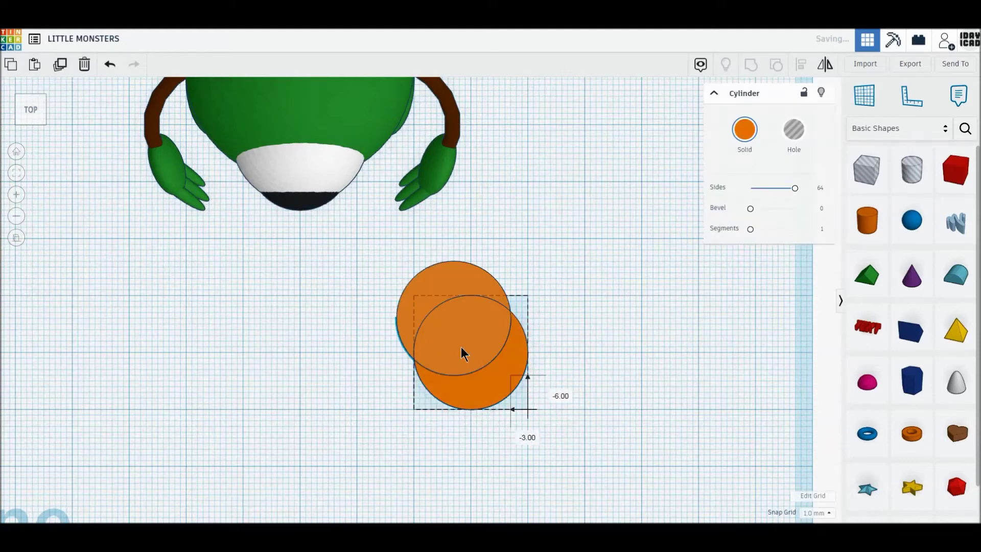
{"action": "left_click_drag", "start_coordinate": [510, 317], "coordinate": [544, 317]}
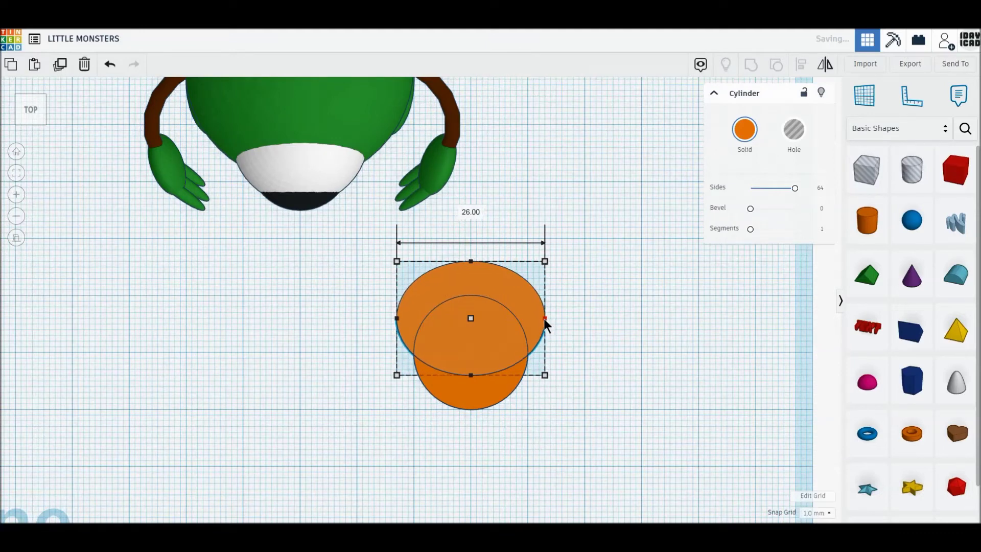
{"action": "key", "text": "Down"}
{"action": "key", "text": "Down"}
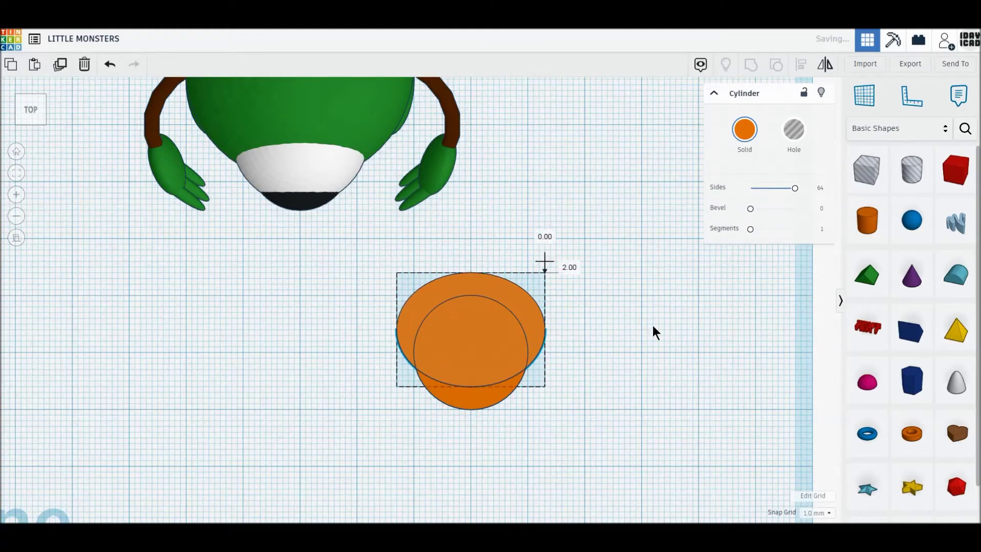
Turn the wide cylinder into a hole and group it with the round cylinder to cut a crescent mouth shape.
{"action": "left_click", "coordinate": [795, 132]}
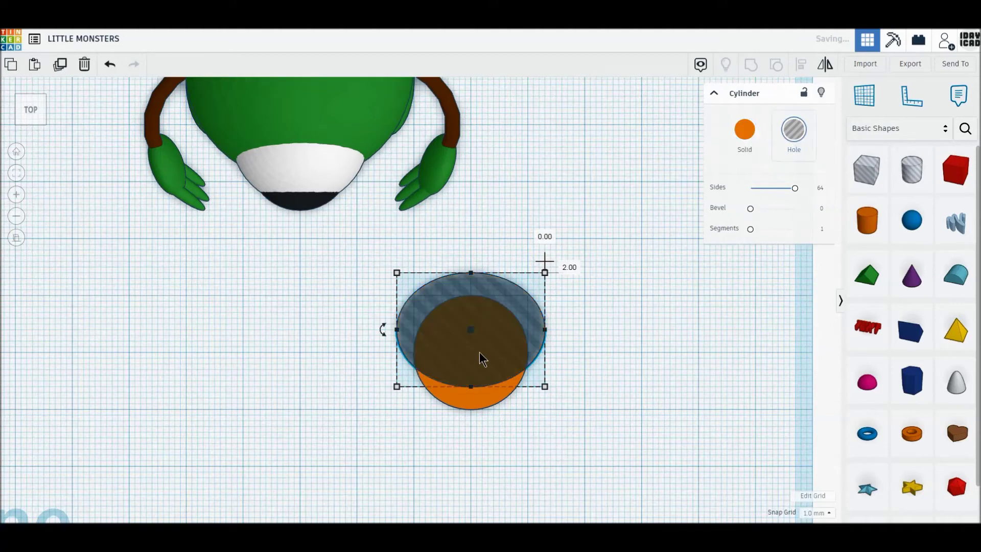
{"action": "left_click_drag", "start_coordinate": [480, 353], "coordinate": [482, 353]}
{"action": "left_click", "coordinate": [751, 71]}
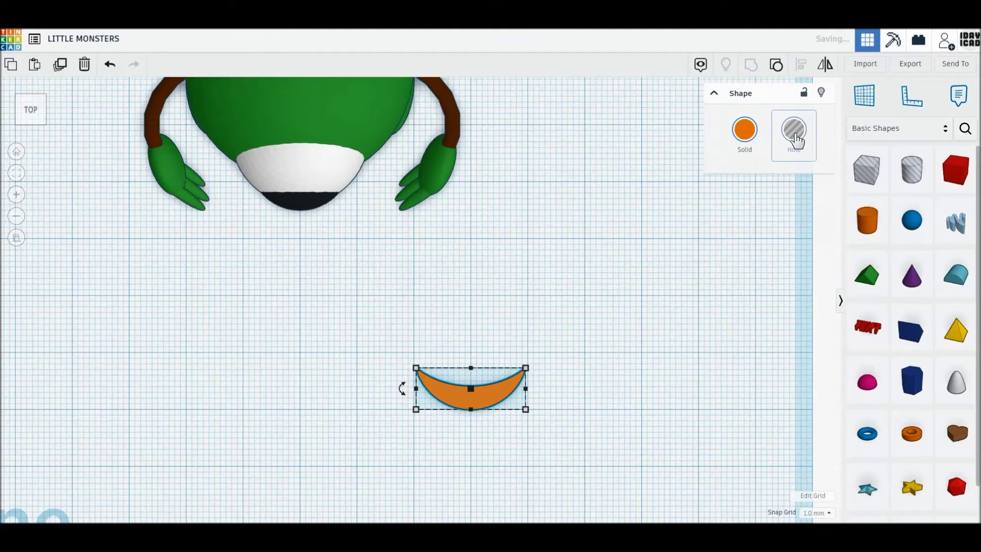
Make the crescent a hole 20 mm wide and 7 mm deep, centred in front of the monster.
{"action": "left_click", "coordinate": [795, 134]}
{"action": "left_click_drag", "start_coordinate": [495, 395], "coordinate": [325, 306]}
{"action": "left_click", "coordinate": [299, 368]}
{"action": "type", "text": "20"}
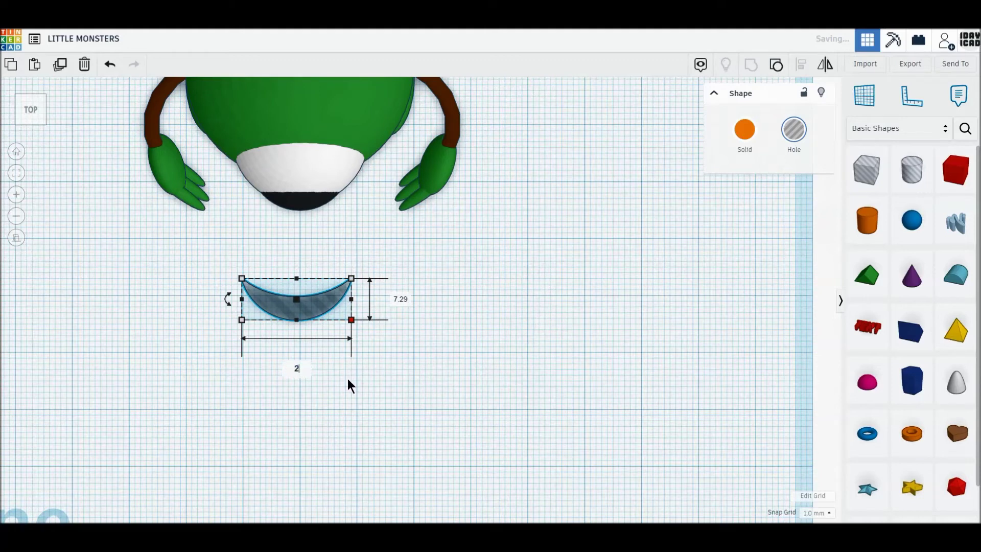
{"action": "key", "text": "Return"}
{"action": "type", "text": "7"}
{"action": "key", "text": "Return"}
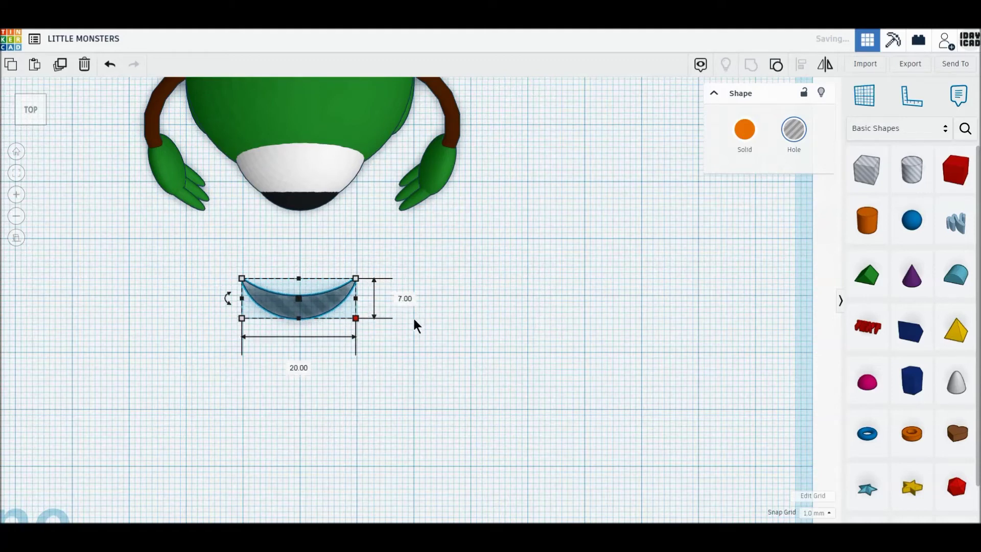
{"action": "left_click_drag", "start_coordinate": [323, 305], "coordinate": [326, 297]}
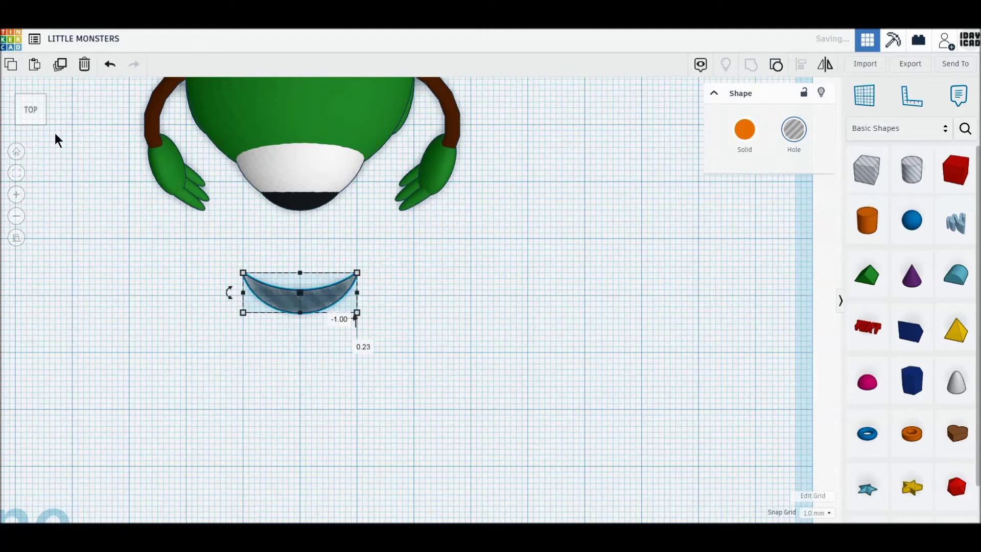
Rotate the crescent hole 90° upright and raise it to 24 mm above the workplane, below the eye.
{"action": "left_click", "coordinate": [43, 108]}
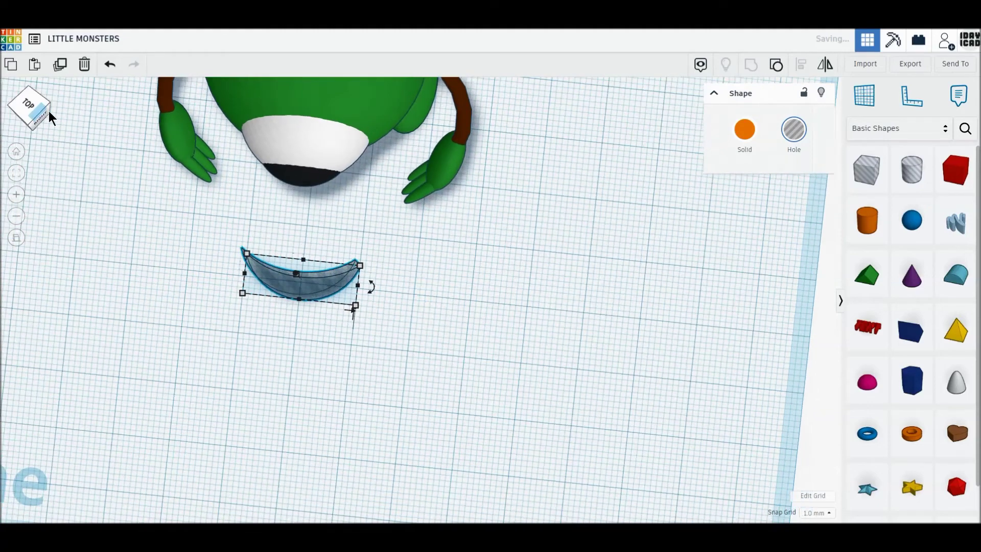
{"action": "left_click_drag", "start_coordinate": [429, 80], "coordinate": [399, 131]}
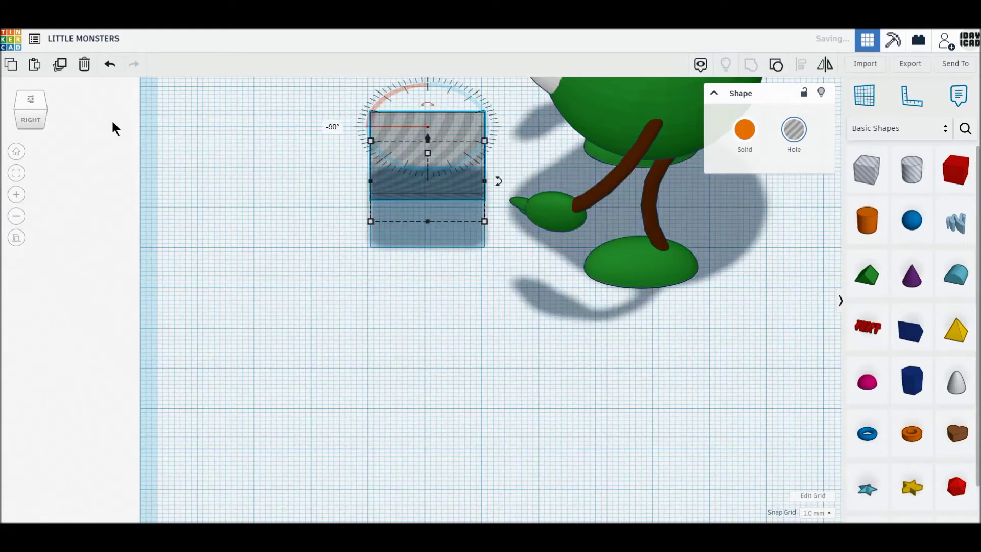
{"action": "left_click", "coordinate": [17, 119]}
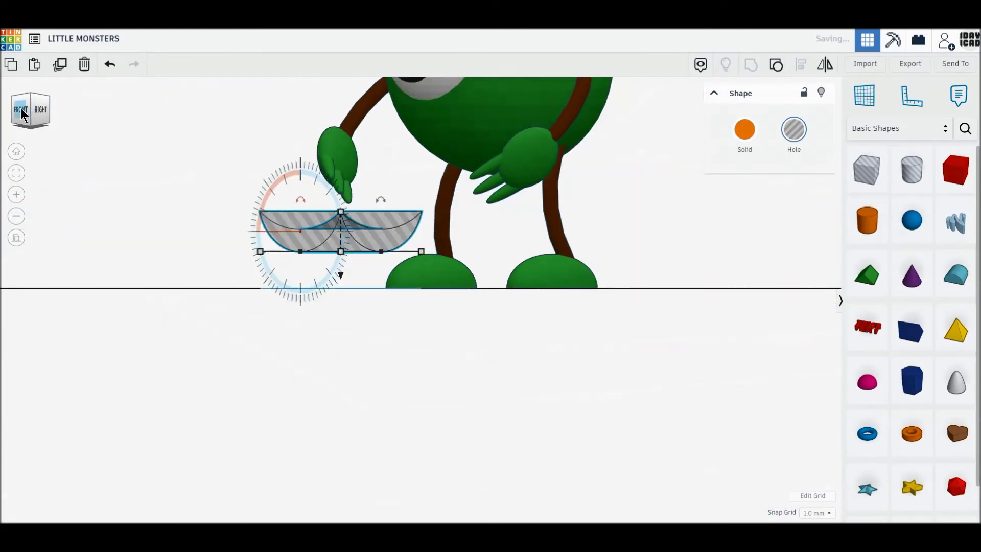
{"action": "middle_click_drag", "start_coordinate": [229, 178], "coordinate": [231, 312]}
{"action": "left_click_drag", "start_coordinate": [297, 406], "coordinate": [296, 311]}
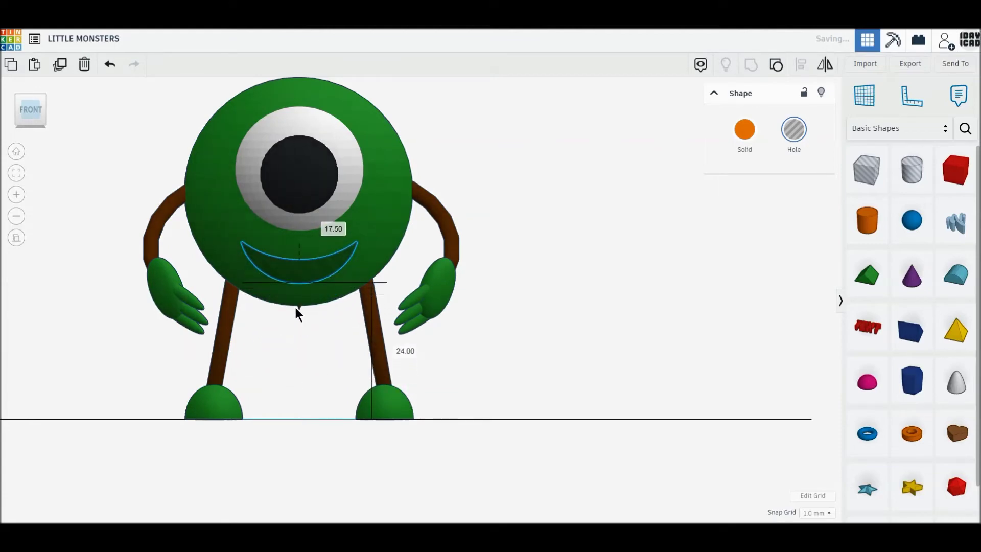
Move the mouth hole 20.5 mm back so that it cuts into the front of the body.
{"action": "left_click", "coordinate": [50, 110]}
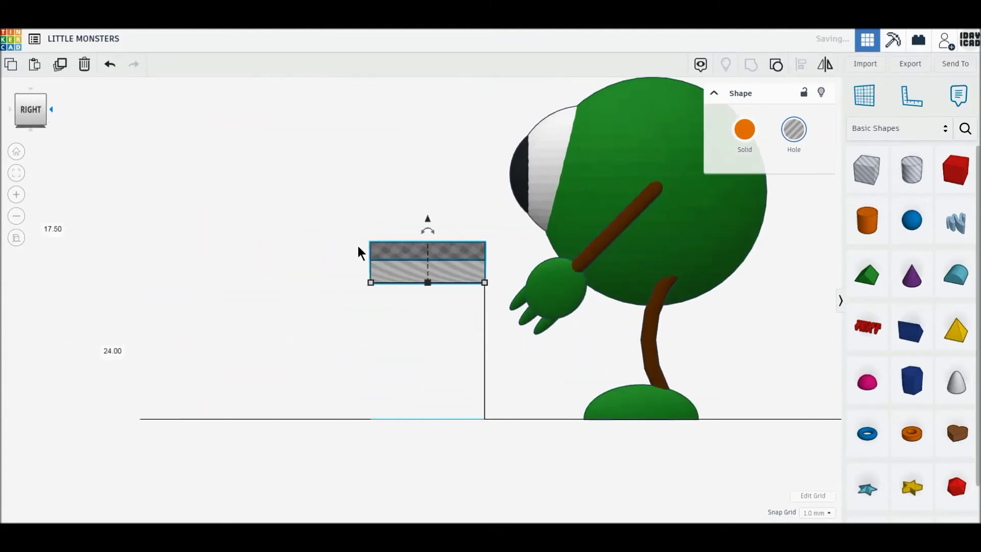
{"action": "left_click_drag", "start_coordinate": [423, 273], "coordinate": [513, 271]}
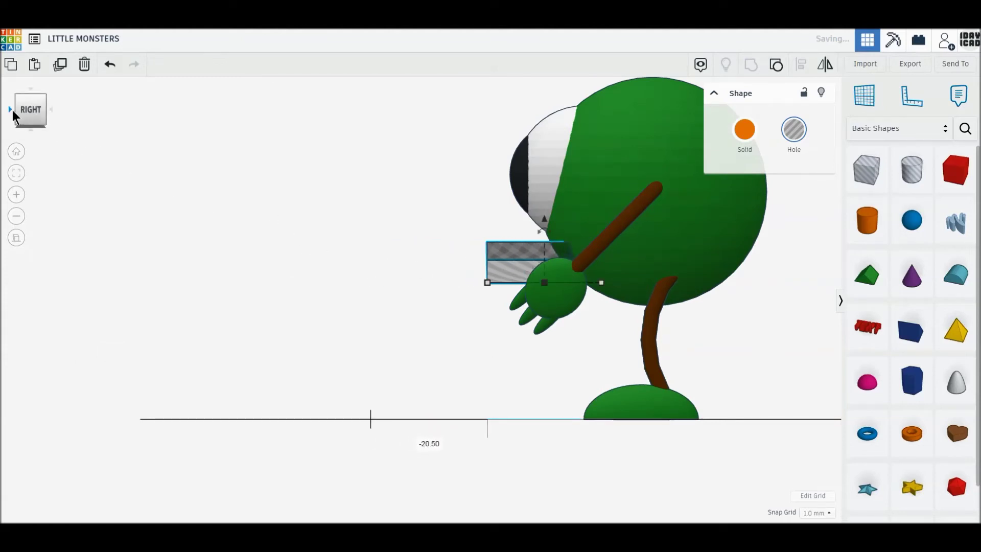
{"action": "left_click", "coordinate": [11, 110]}
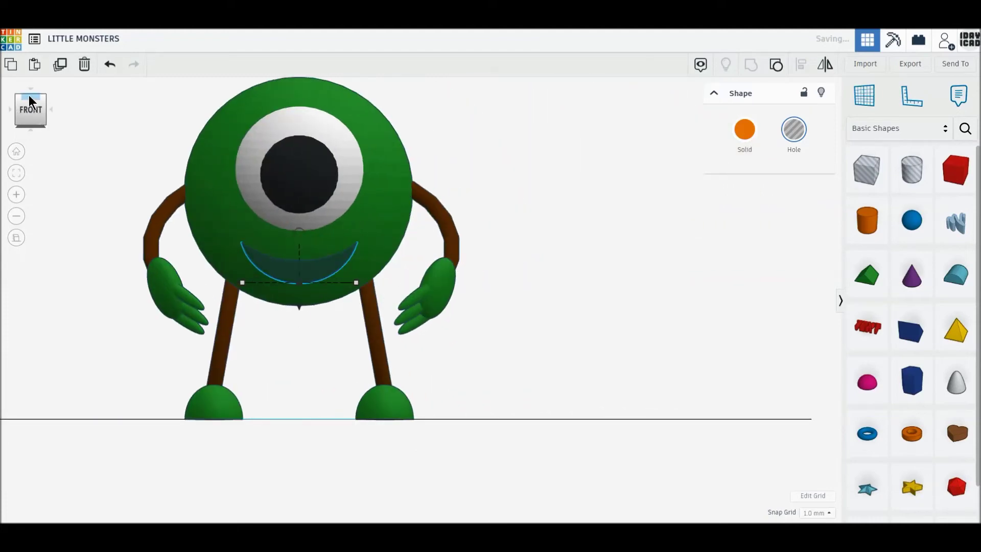
{"action": "left_click", "coordinate": [29, 96]}
{"action": "left_click", "coordinate": [27, 118]}
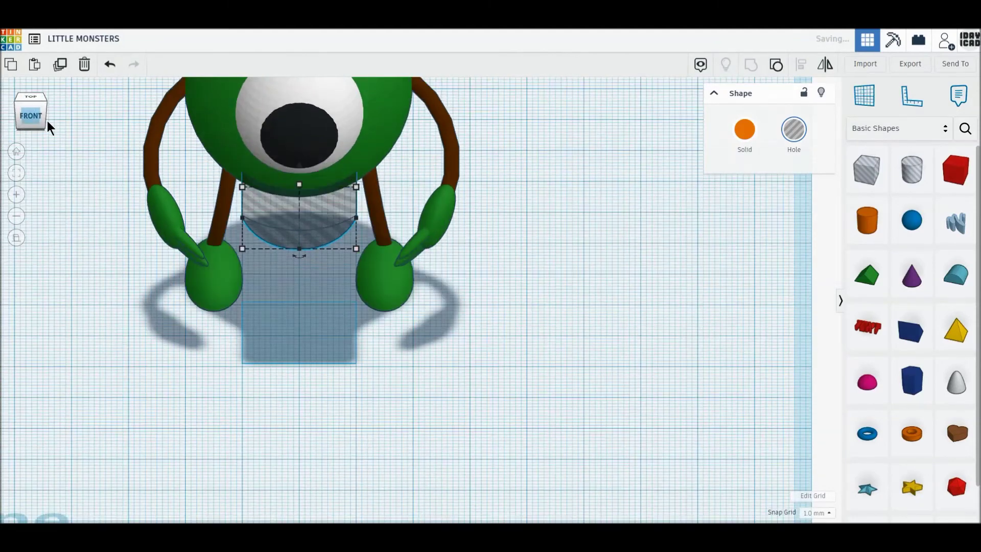
Group the mouth hole with the green body to cut out the smile.
{"action": "left_click", "coordinate": [297, 292], "text": "shift"}
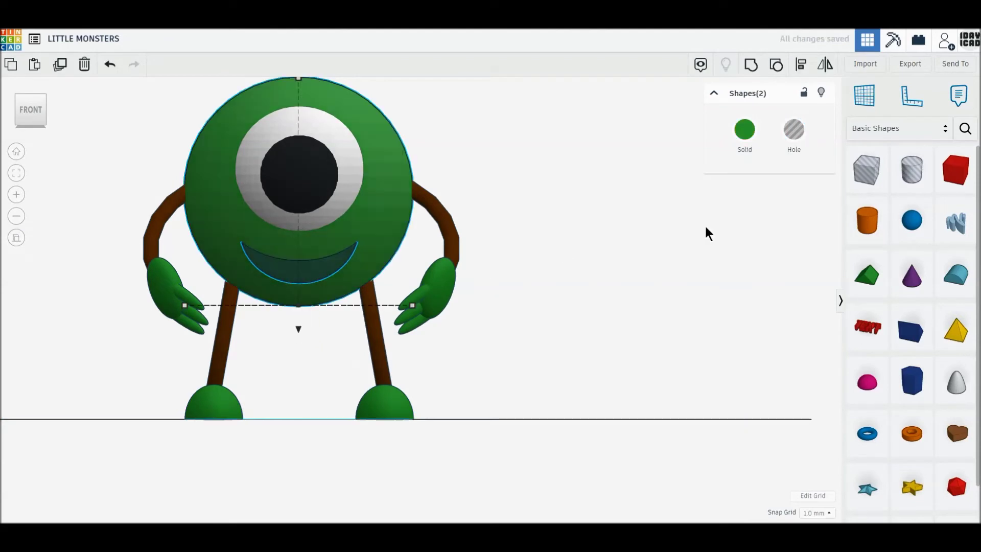
{"action": "left_click", "coordinate": [748, 73]}
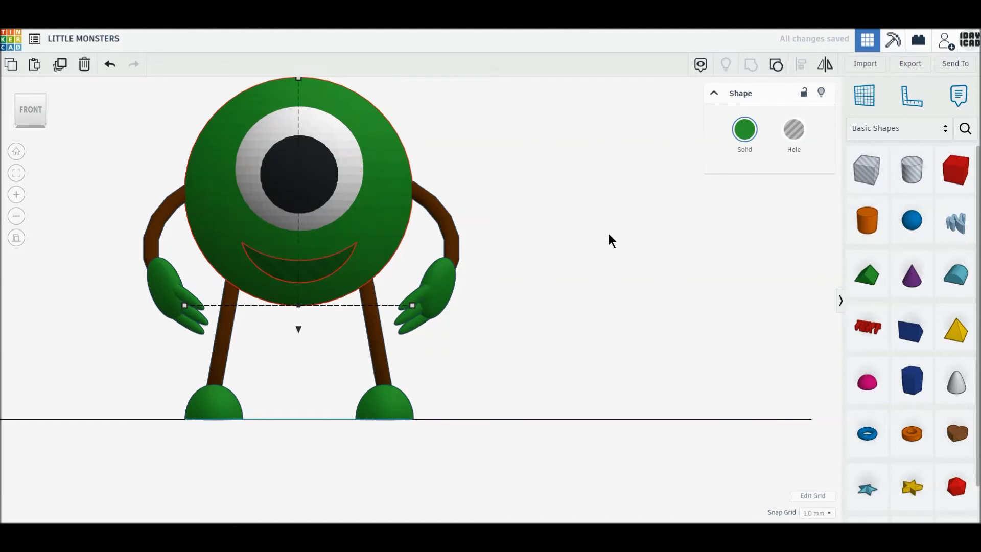
{"action": "left_click", "coordinate": [587, 265]}
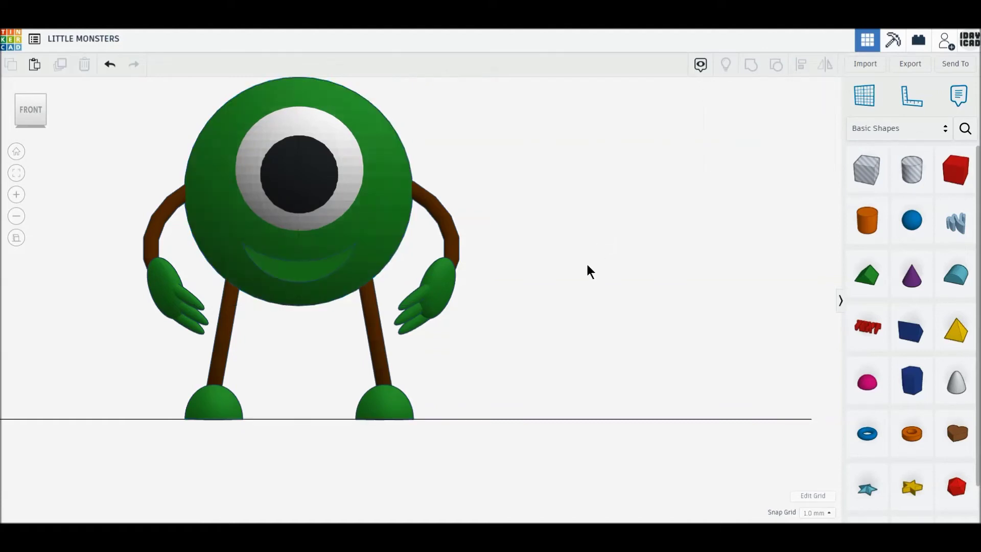
Place a dark green cone beside the monster with 64 sides and a 16 by 16 mm base.
{"action": "right_click_drag", "start_coordinate": [587, 265], "coordinate": [572, 285]}
{"action": "left_click_drag", "start_coordinate": [913, 280], "coordinate": [587, 390]}
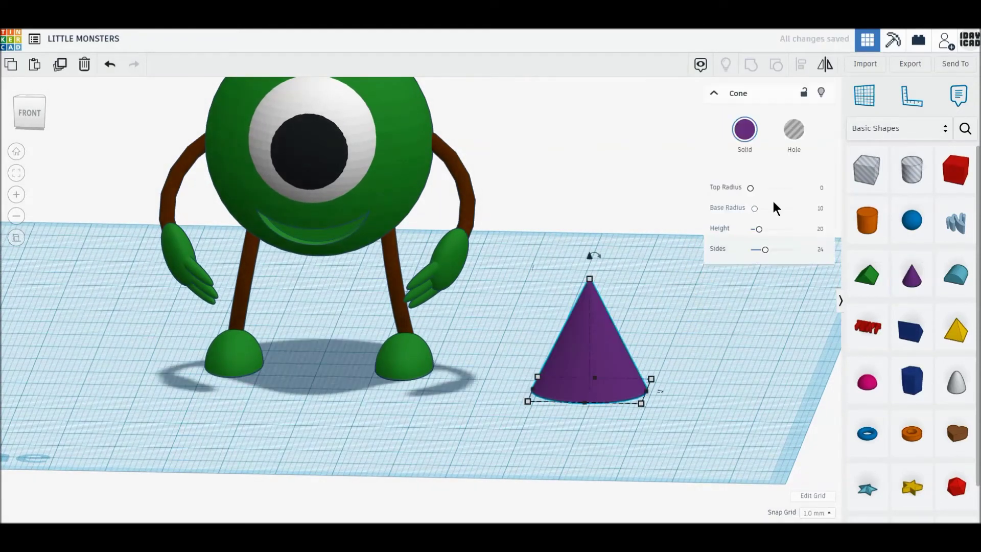
{"action": "left_click_drag", "start_coordinate": [765, 251], "coordinate": [841, 252]}
{"action": "left_click_drag", "start_coordinate": [638, 402], "coordinate": [618, 397]}
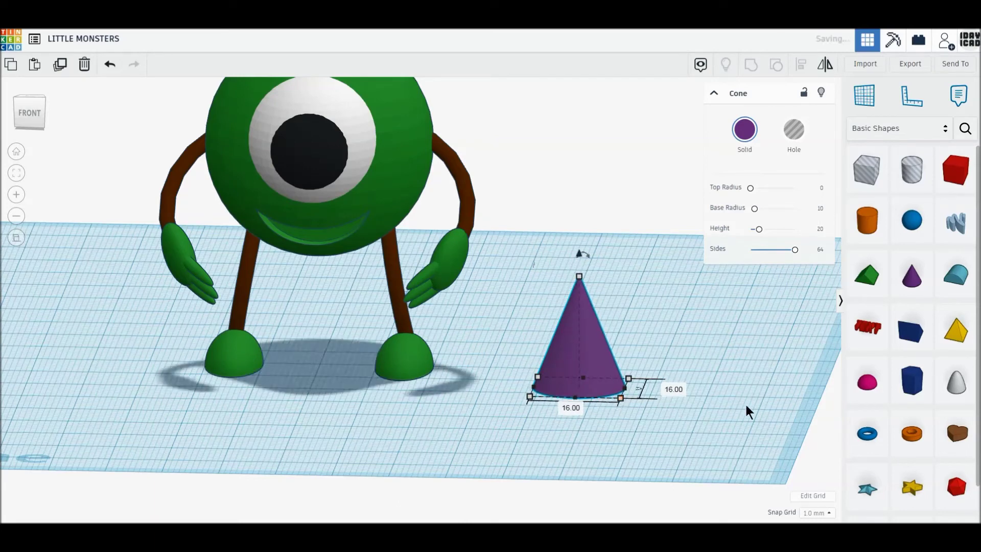
{"action": "left_click", "coordinate": [744, 129]}
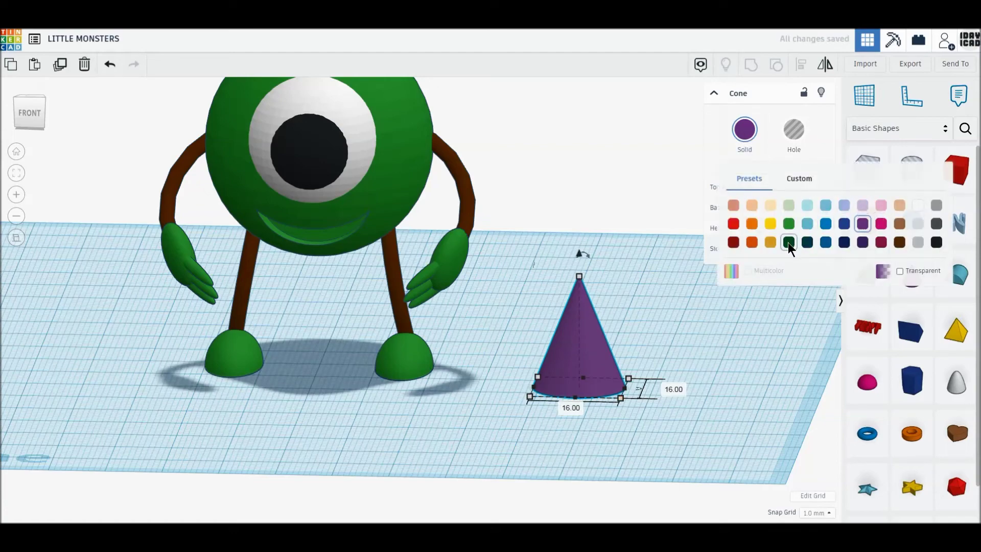
{"action": "left_click", "coordinate": [789, 242]}
Centre the cone over the body and raise it onto the top of the head as a horn.
{"action": "left_click", "coordinate": [29, 95]}
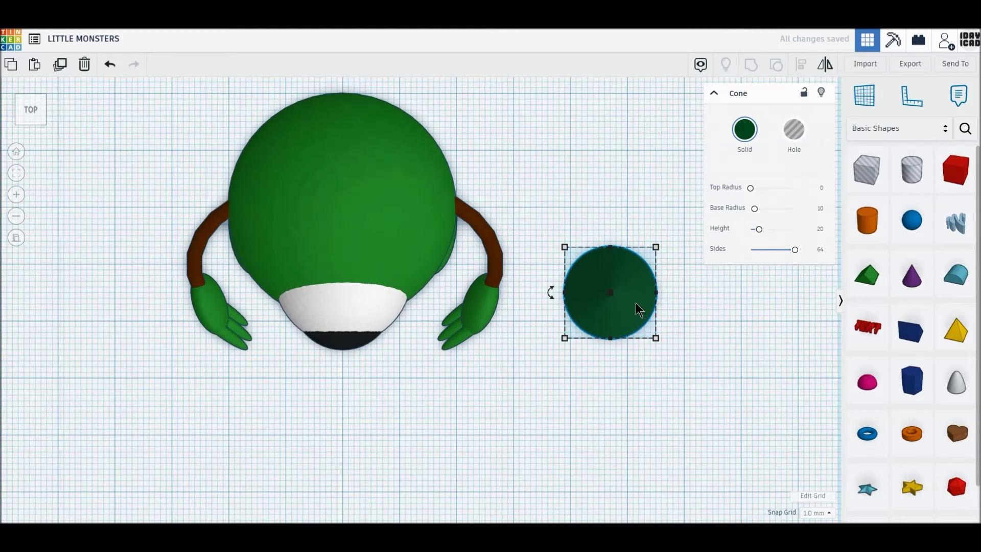
{"action": "left_click_drag", "start_coordinate": [636, 303], "coordinate": [366, 220]}
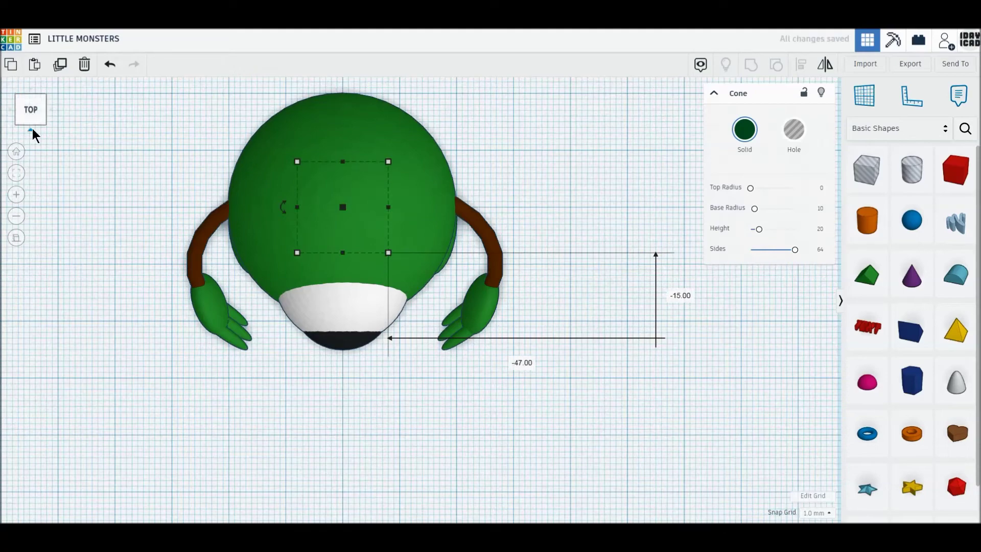
{"action": "left_click", "coordinate": [31, 129]}
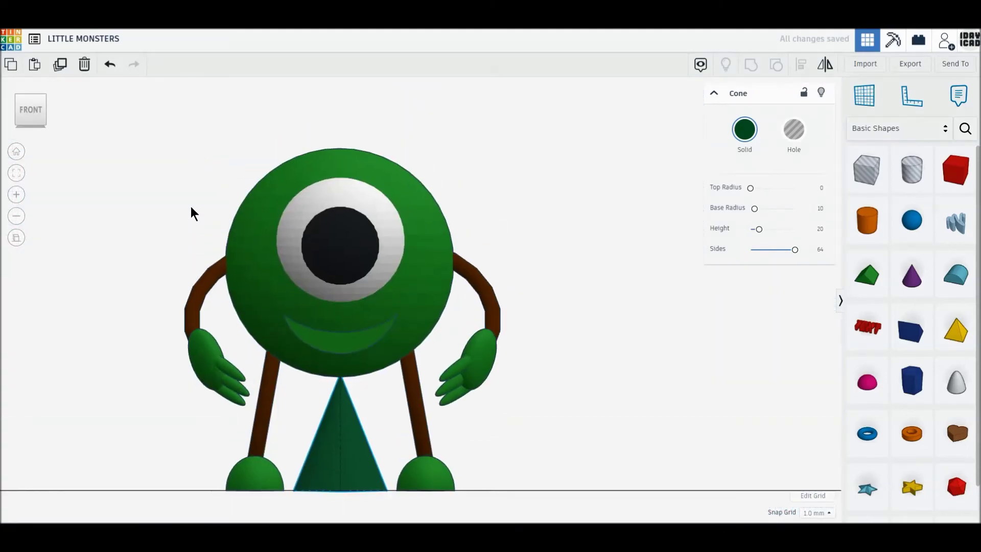
{"action": "left_click_drag", "start_coordinate": [339, 491], "coordinate": [342, 179]}
{"action": "left_click", "coordinate": [573, 305]}
{"action": "scroll", "coordinate": [574, 308], "scroll_direction": "down", "scroll_amount": 3}
{"action": "right_click_drag", "start_coordinate": [578, 303], "coordinate": [489, 311]}
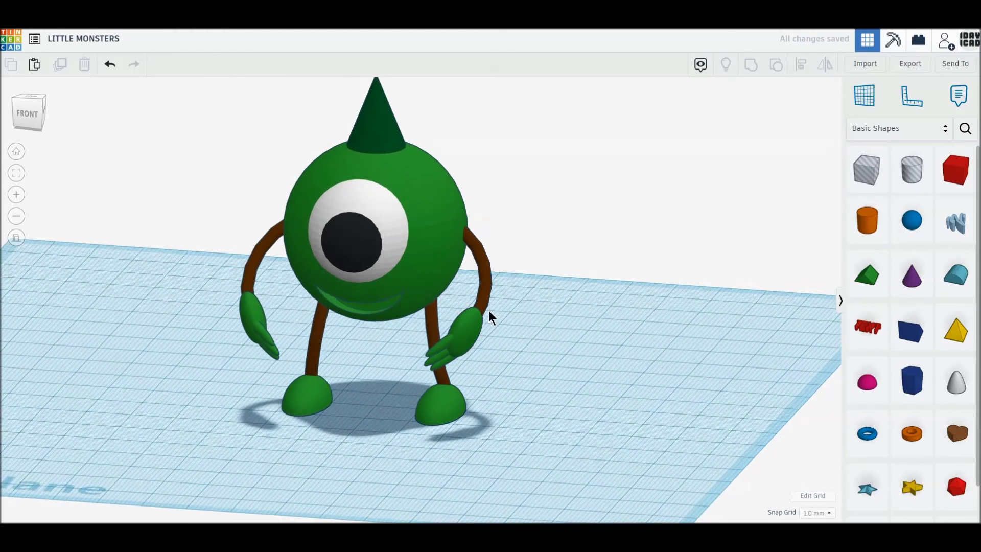
Move the whole monster 42 mm left and 25 mm back, and place a duplicate of it to its right.
{"action": "left_click_drag", "start_coordinate": [626, 442], "coordinate": [628, 444]}
{"action": "left_click_drag", "start_coordinate": [414, 267], "coordinate": [277, 208]}
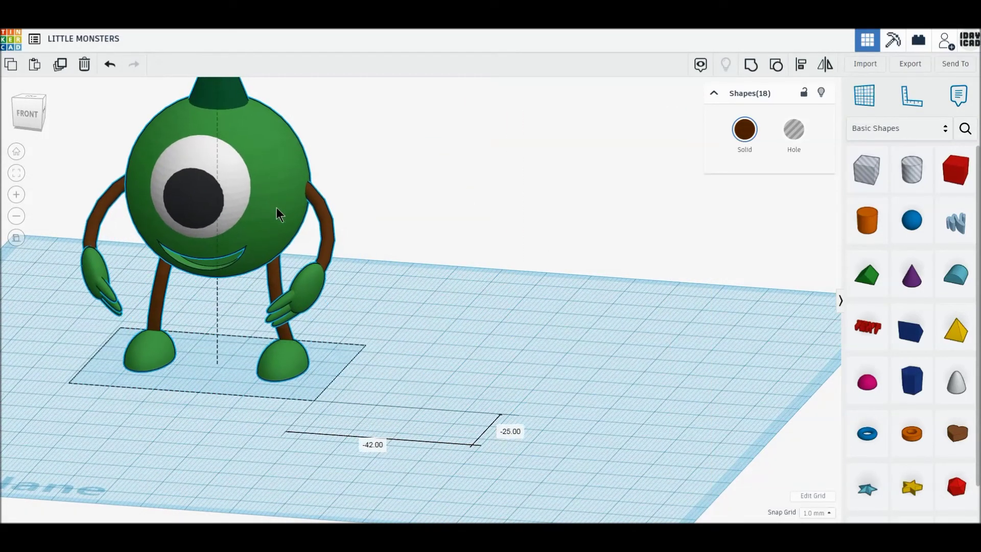
{"action": "left_click", "coordinate": [60, 69]}
{"action": "left_click_drag", "start_coordinate": [264, 169], "coordinate": [609, 234]}
{"action": "left_click", "coordinate": [705, 247]}
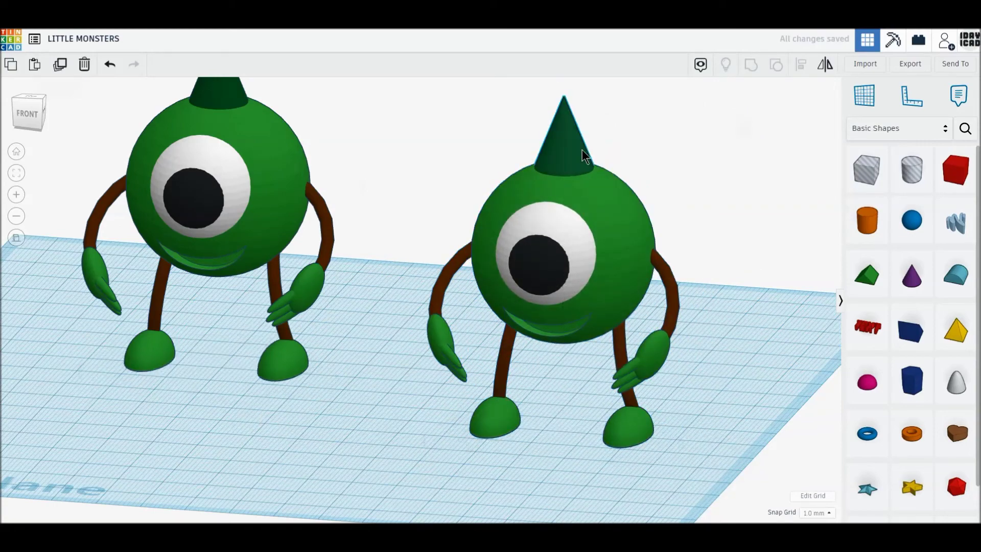
Tilt the horn on the duplicate monster towards the left in the front plane.
{"action": "left_click", "coordinate": [576, 150]}
{"action": "scroll", "coordinate": [574, 151], "scroll_direction": "up", "scroll_amount": 2}
{"action": "left_click_drag", "start_coordinate": [555, 118], "coordinate": [547, 143]}
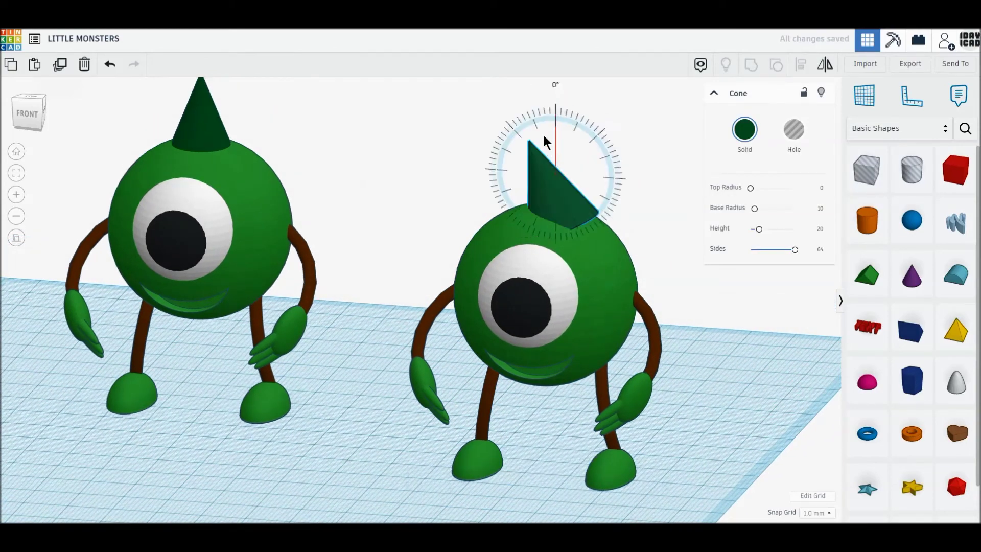
Shift the tilted horn about 8 mm to the left side of the head and lower it to 48 mm above the workplane.
{"action": "left_click_drag", "start_coordinate": [560, 204], "coordinate": [542, 201]}
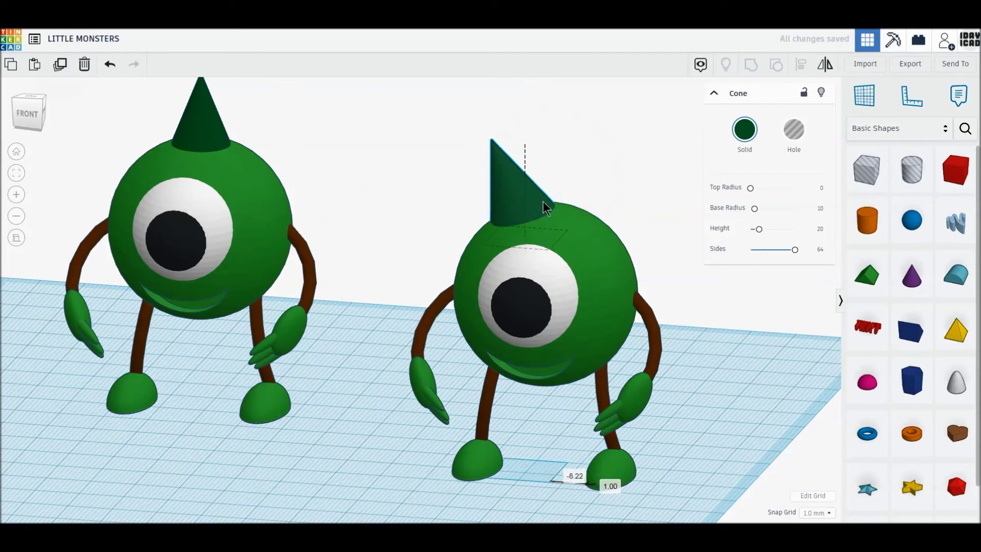
{"action": "left_click_drag", "start_coordinate": [523, 118], "coordinate": [526, 138]}
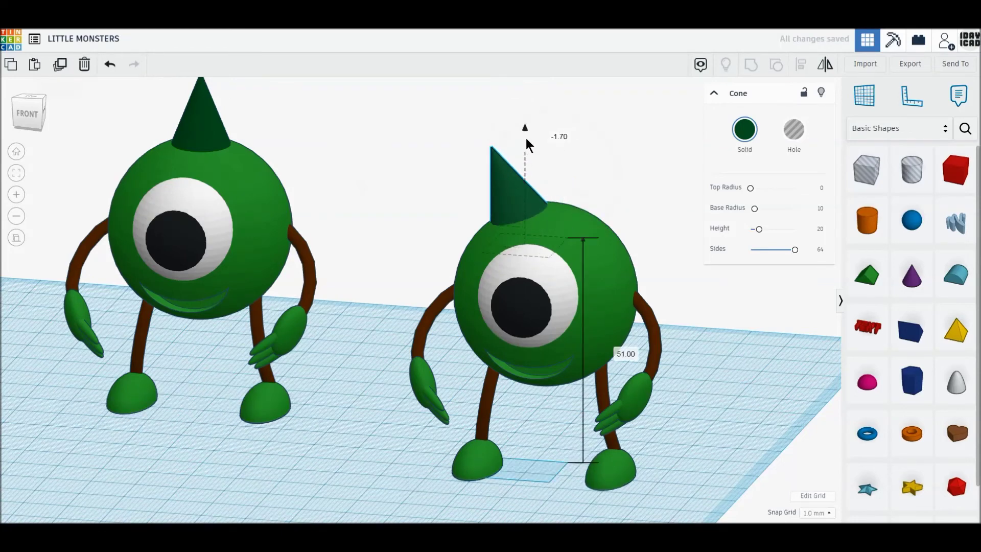
{"action": "left_click", "coordinate": [23, 111]}
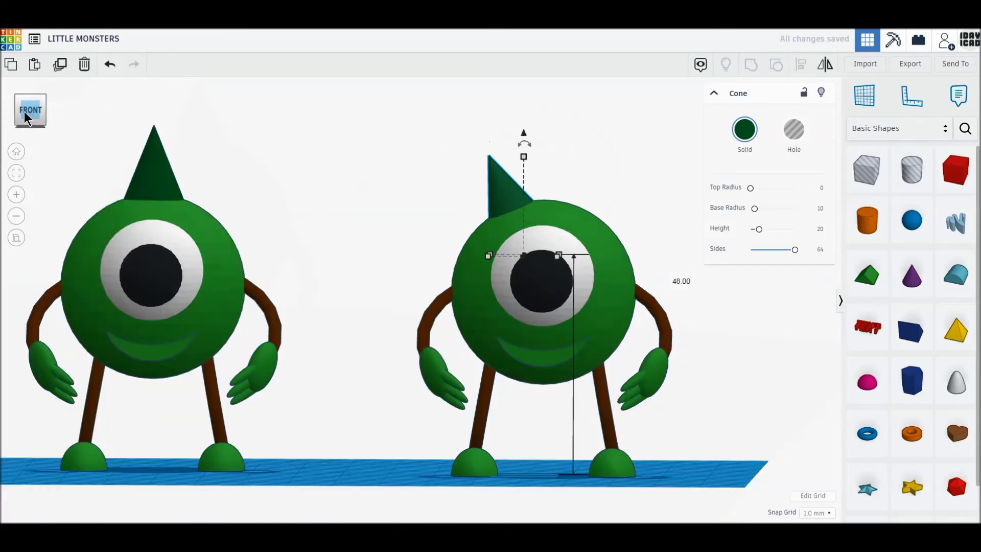
Duplicate the tilted horn, mirror the copy left to right and move it 8 mm to the right.
{"action": "left_click", "coordinate": [61, 68]}
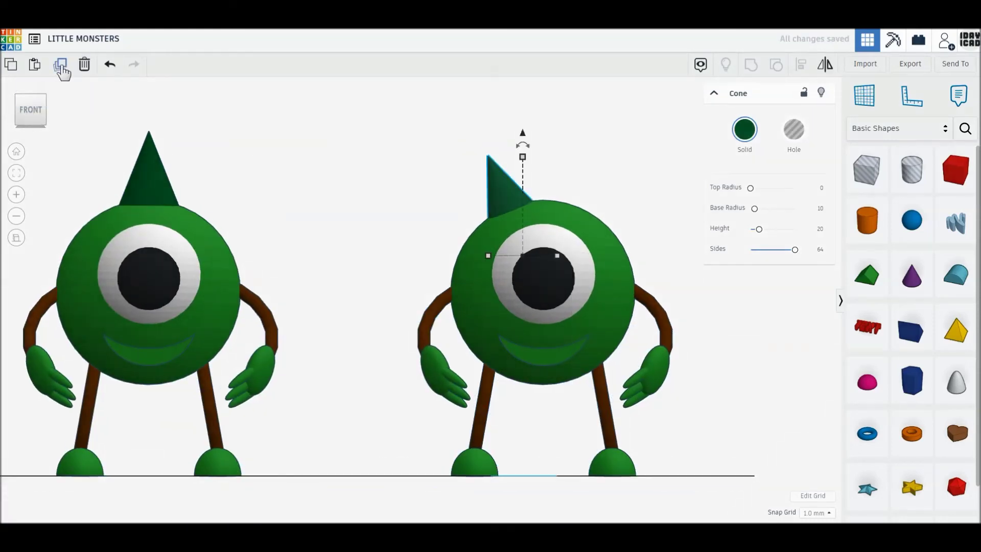
{"action": "left_click", "coordinate": [28, 95]}
{"action": "left_click", "coordinate": [829, 70]}
{"action": "left_click", "coordinate": [534, 286]}
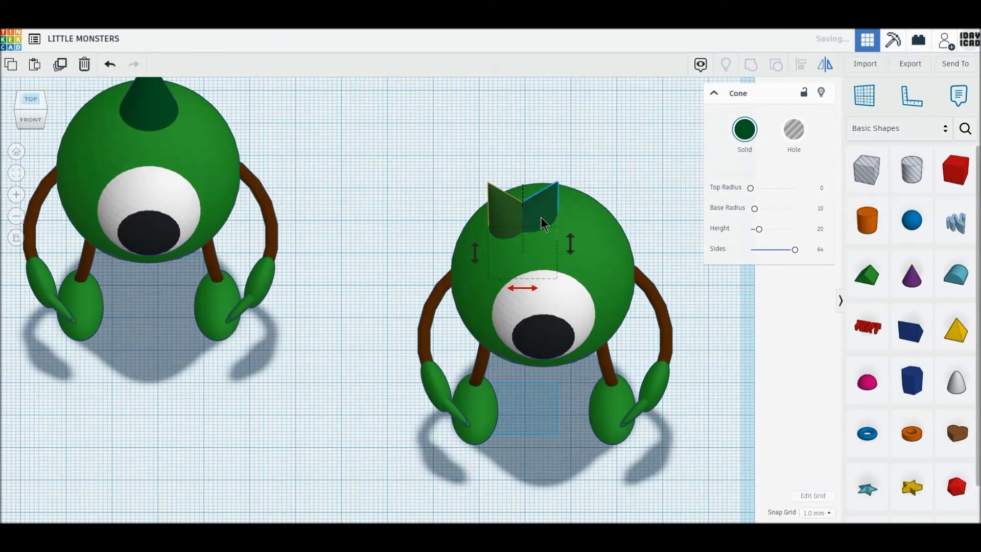
{"action": "left_click_drag", "start_coordinate": [569, 216], "coordinate": [582, 223]}
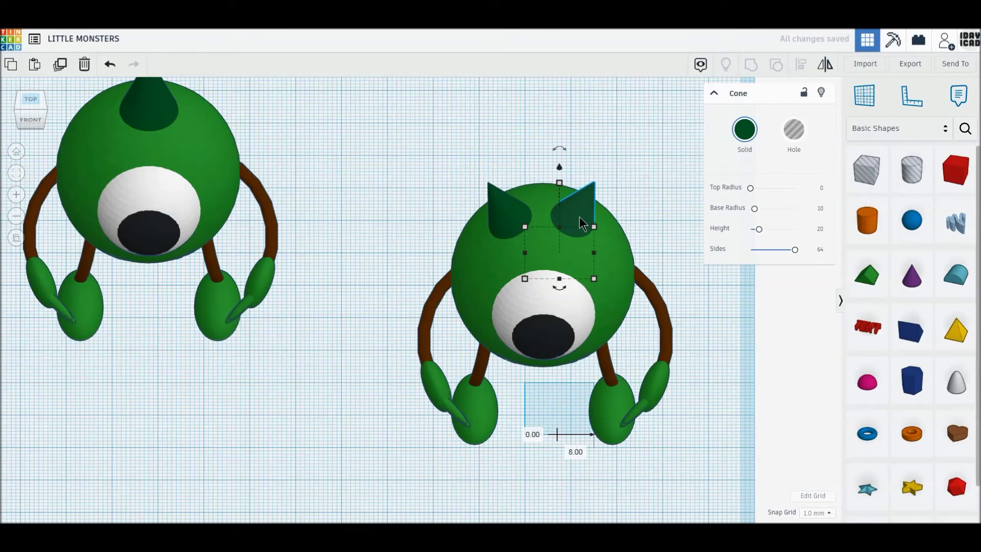
{"action": "left_click", "coordinate": [648, 203]}
Spread the horns in the top view by moving the right one 2 mm right and the left one about 1 mm left.
{"action": "left_click", "coordinate": [28, 101]}
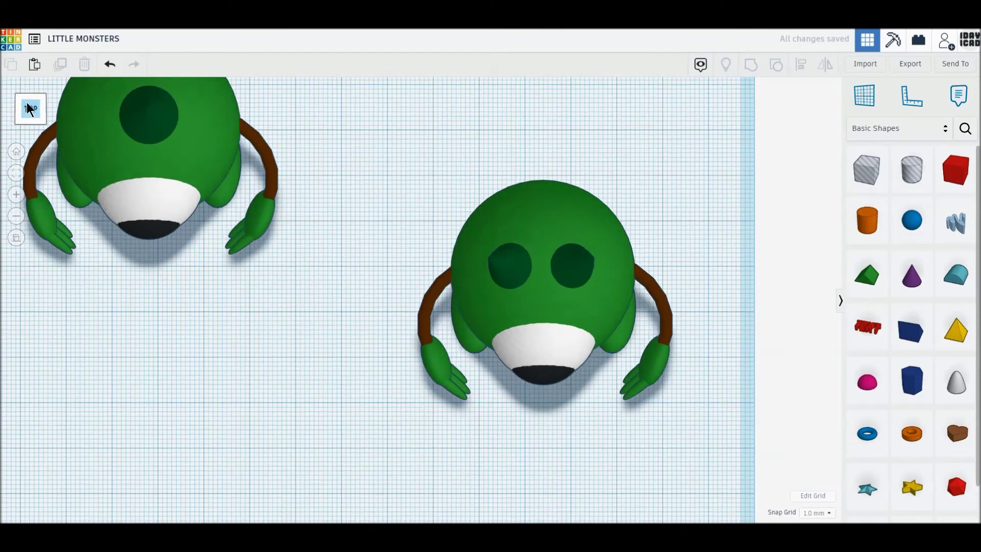
{"action": "left_click", "coordinate": [583, 290]}
{"action": "key", "text": "Right"}
{"action": "key", "text": "Right"}
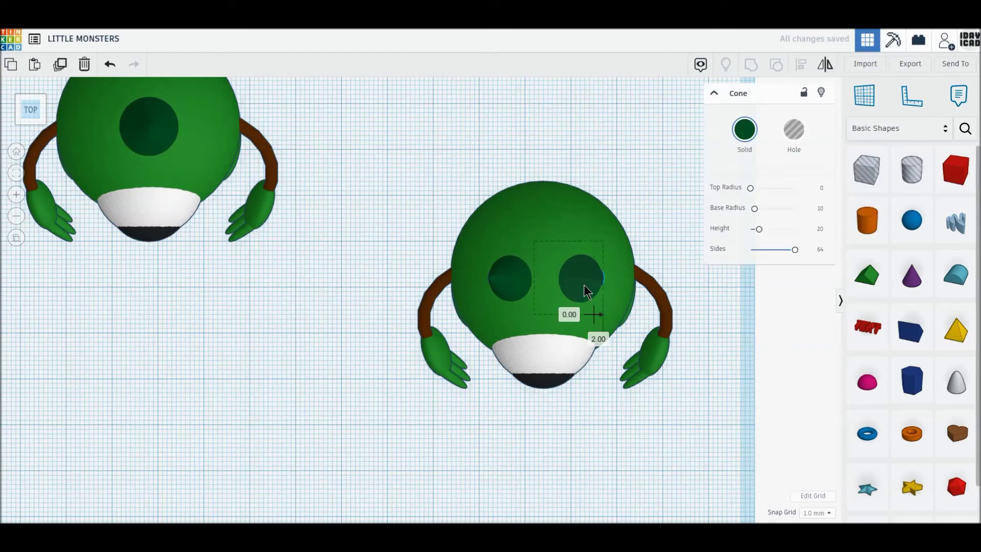
{"action": "left_click", "coordinate": [757, 382]}
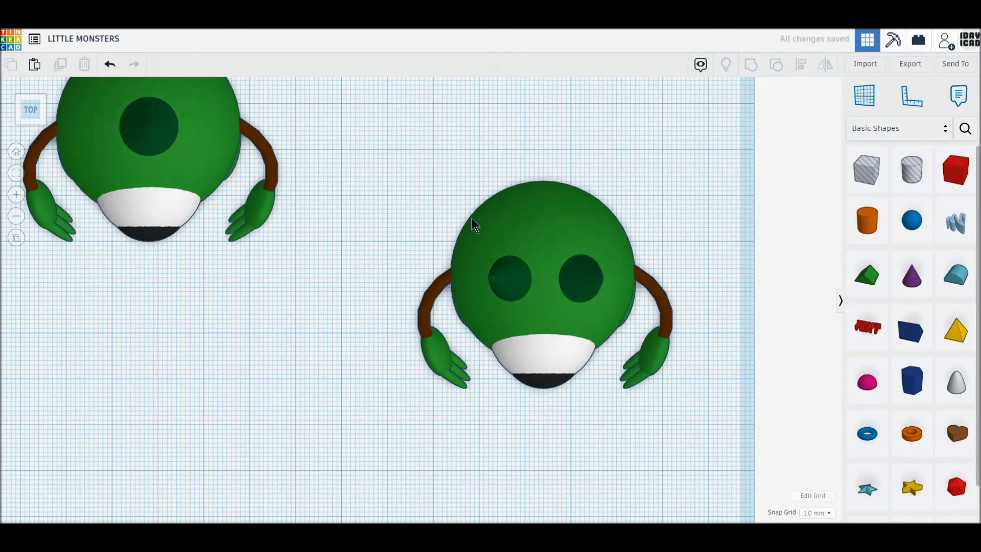
{"action": "scroll", "coordinate": [556, 276], "scroll_direction": "up", "scroll_amount": 2}
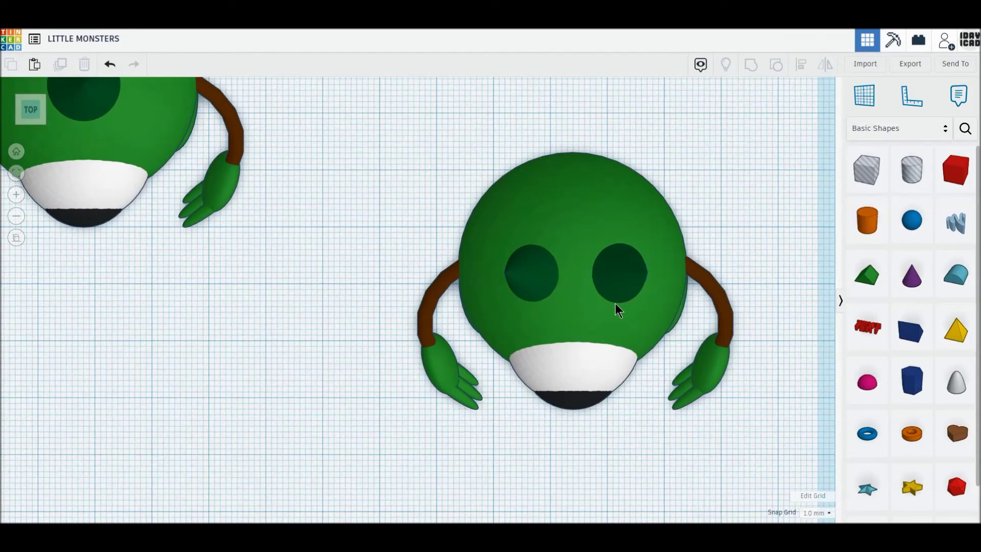
{"action": "left_click_drag", "start_coordinate": [544, 288], "coordinate": [539, 289]}
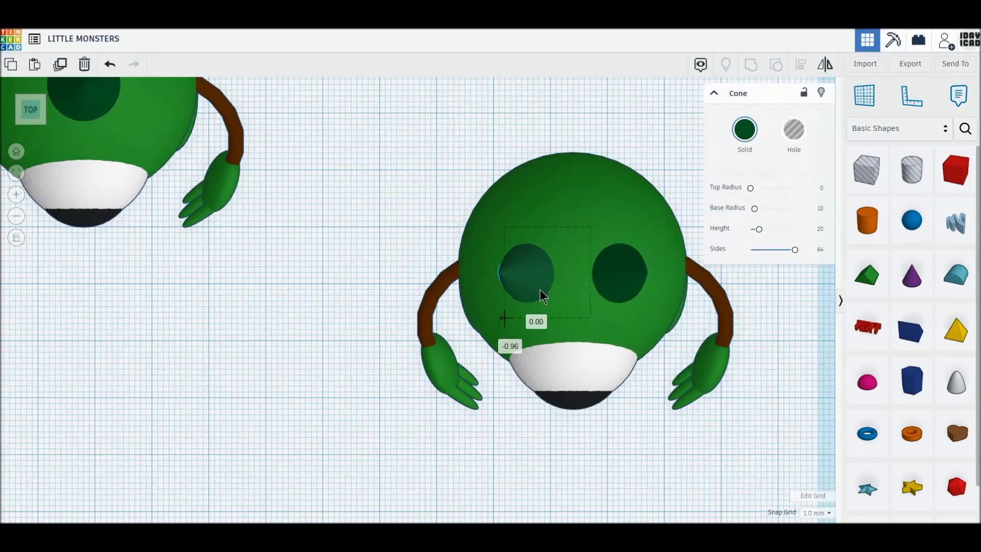
Recolour the body of the two-horned monster light pink from the preset colours in the front view.
{"action": "left_click", "coordinate": [624, 411]}
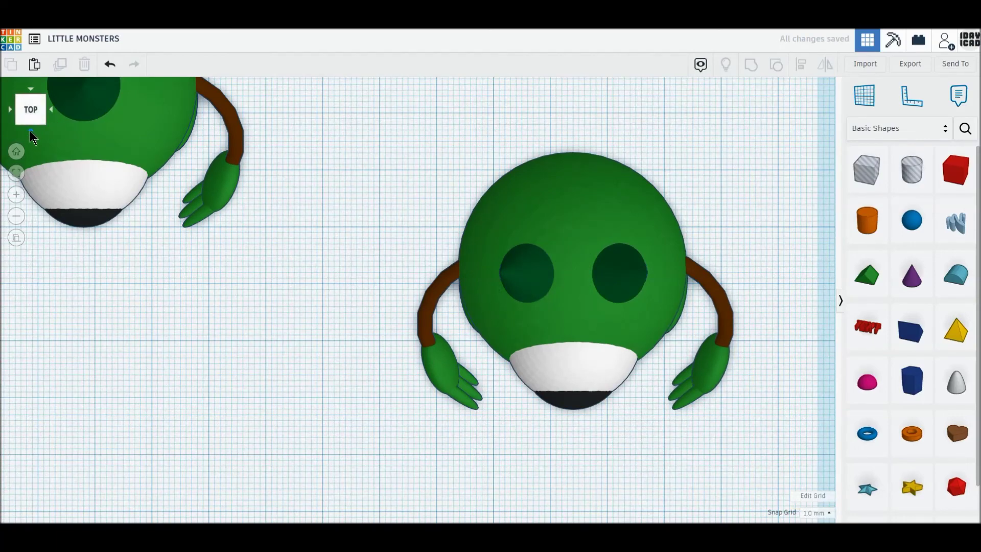
{"action": "left_click", "coordinate": [31, 131]}
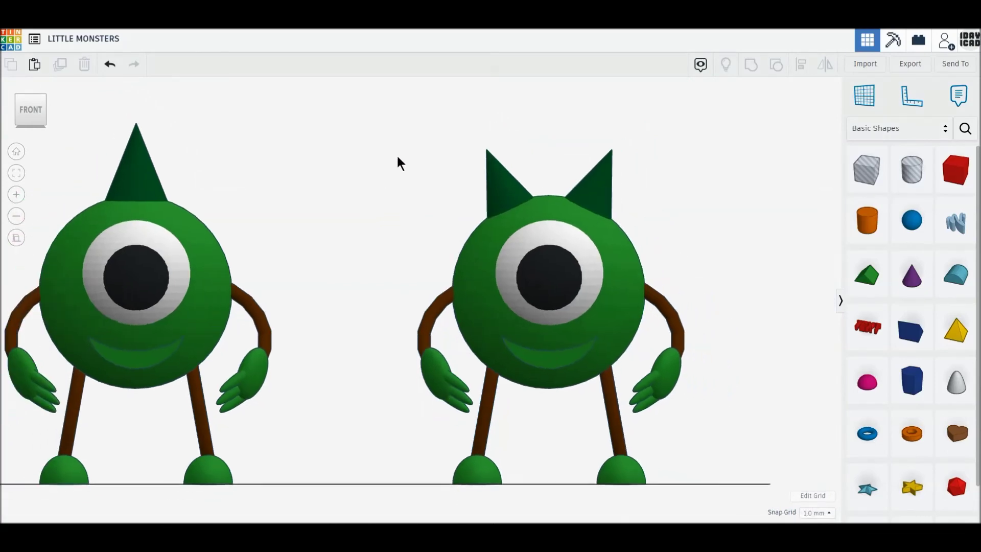
{"action": "left_click", "coordinate": [594, 257]}
{"action": "left_click", "coordinate": [754, 154]}
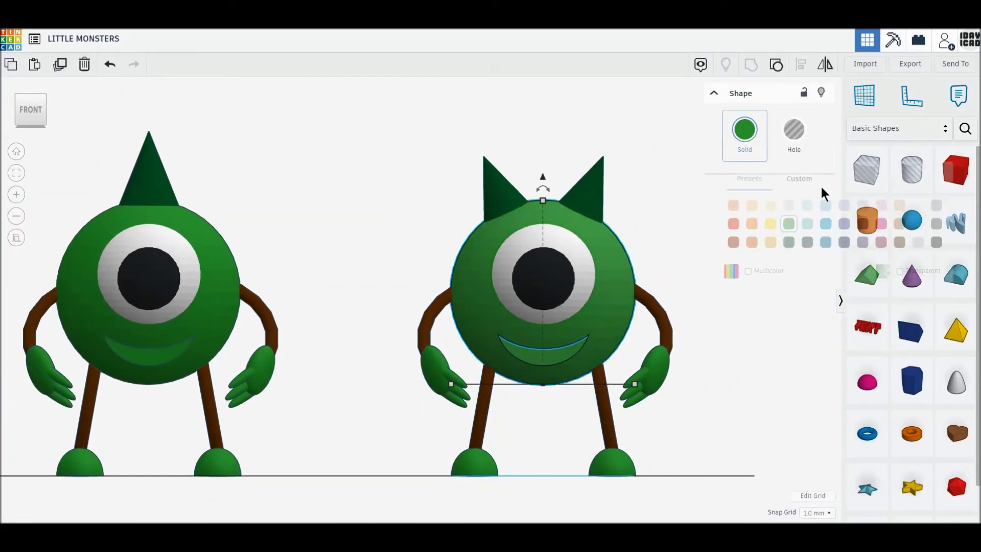
{"action": "left_click", "coordinate": [887, 198]}
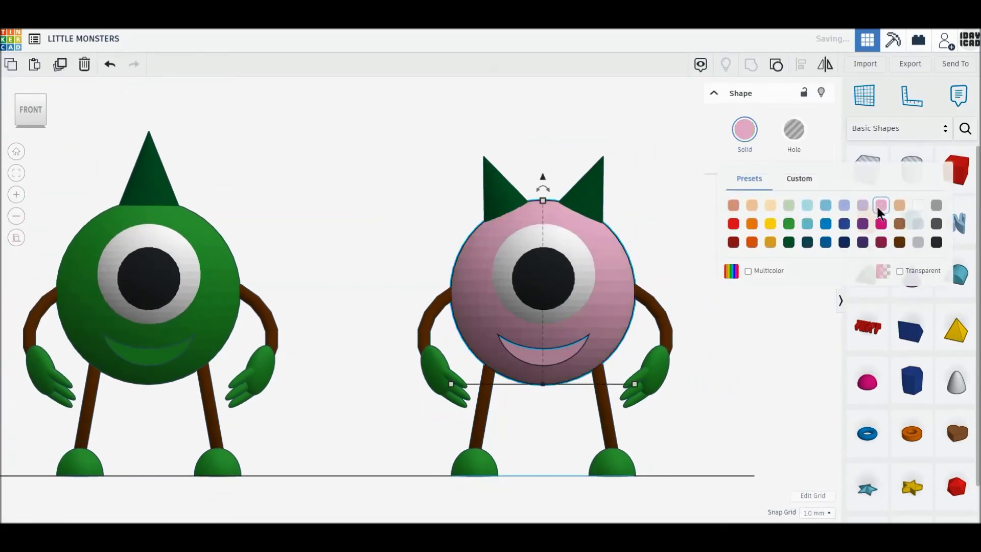
Recolour both hands of the two-horned monster light pink to match its body.
{"action": "left_click", "coordinate": [620, 378]}
{"action": "left_click", "coordinate": [749, 147]}
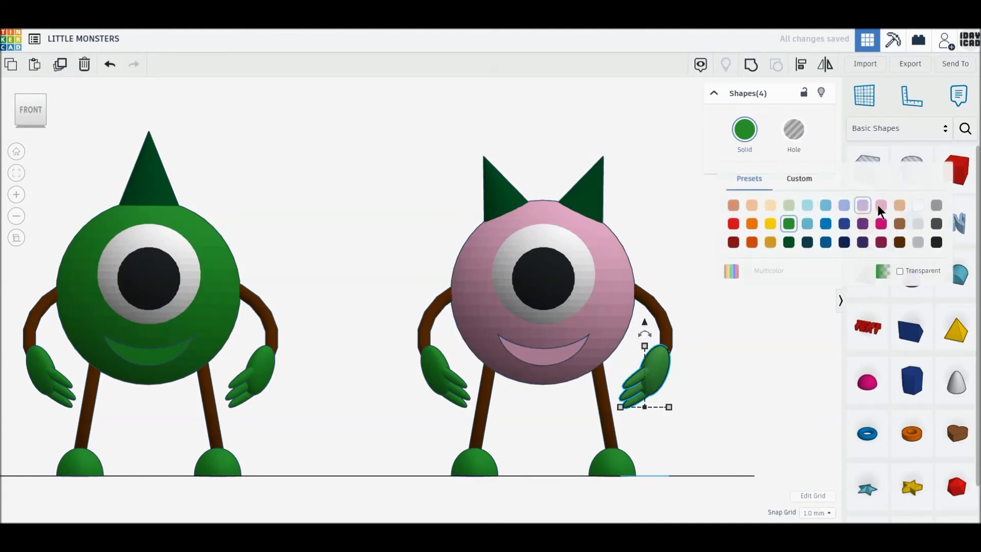
{"action": "left_click", "coordinate": [881, 205]}
{"action": "left_click", "coordinate": [444, 384]}
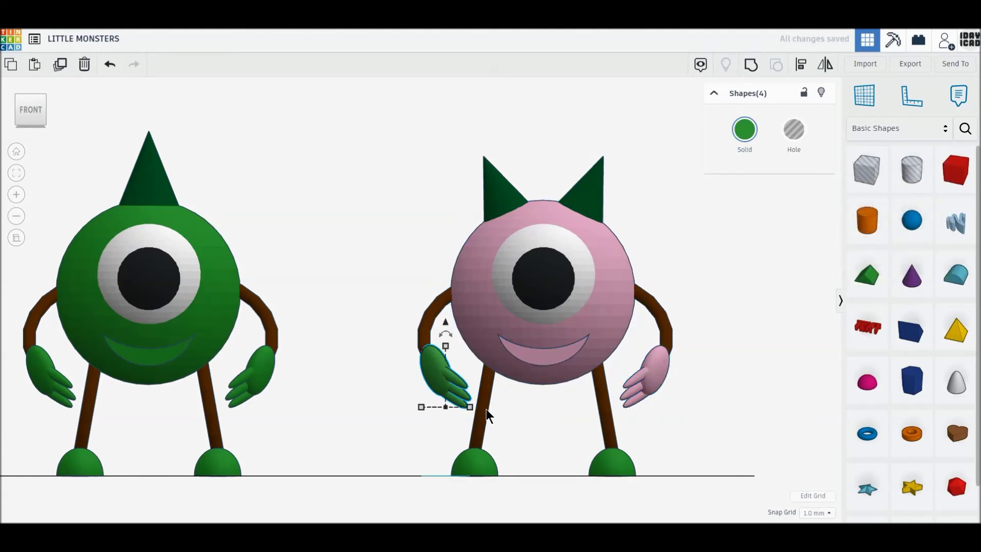
{"action": "left_click", "coordinate": [748, 152]}
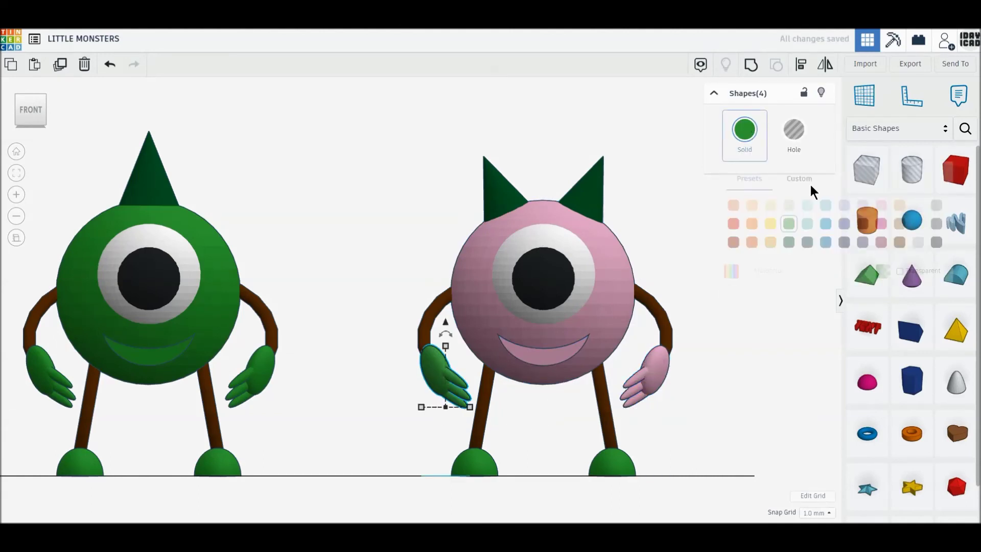
{"action": "left_click", "coordinate": [879, 206]}
Recolour both feet of the pink monster light pink together.
{"action": "left_click_drag", "start_coordinate": [596, 483], "coordinate": [493, 454]}
{"action": "left_click", "coordinate": [744, 143]}
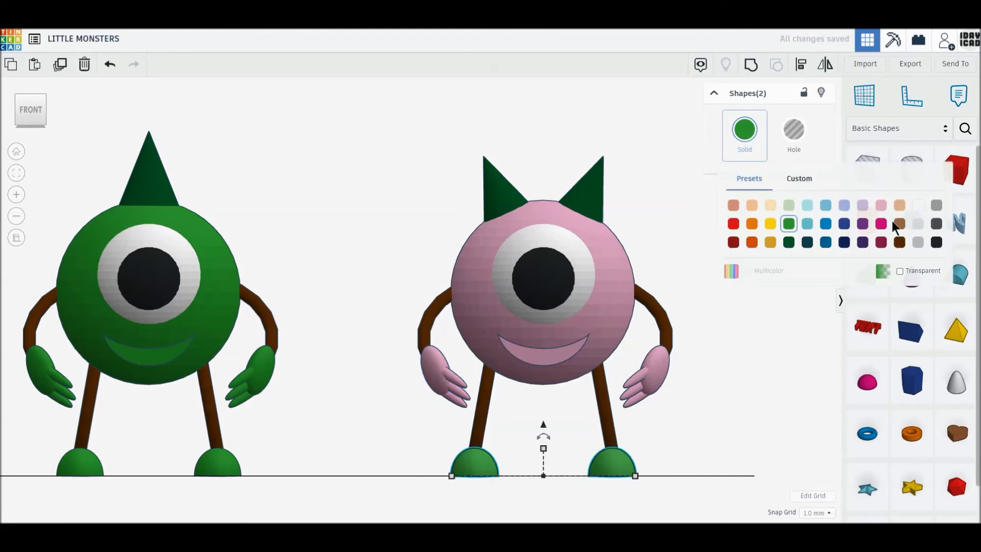
{"action": "left_click", "coordinate": [882, 206]}
Recolour the pink monster's two horns dark maroon.
{"action": "left_click_drag", "start_coordinate": [643, 173], "coordinate": [471, 133]}
{"action": "left_click", "coordinate": [744, 131]}
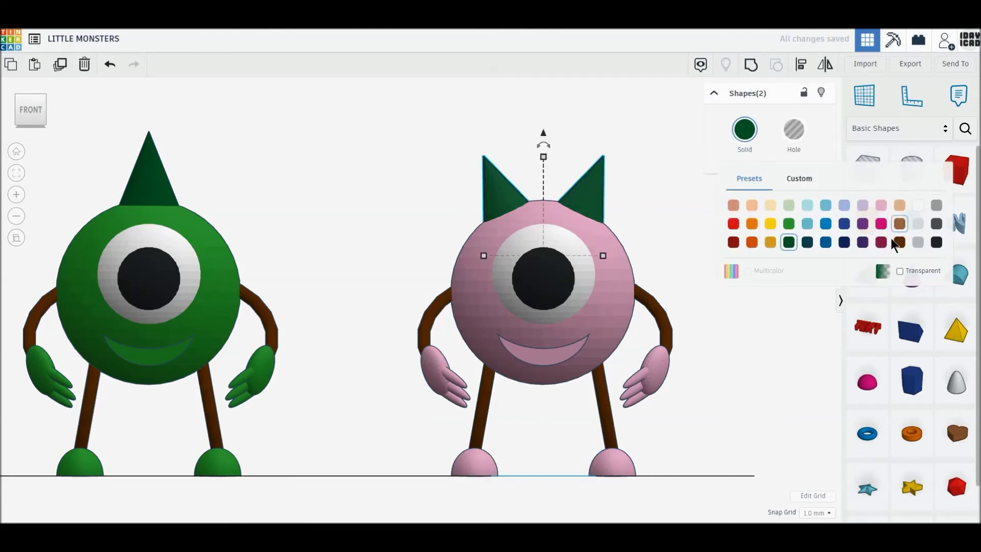
{"action": "left_click", "coordinate": [882, 243]}
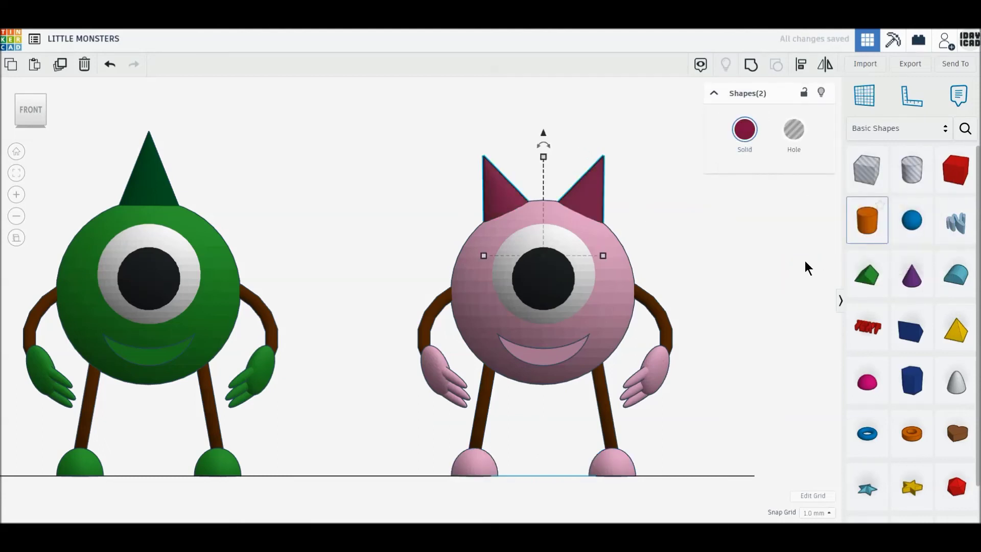
{"action": "left_click", "coordinate": [711, 265]}
Turn the whole pink monster inward towards the green one and move it about 4 mm left and 16 mm back.
{"action": "left_click", "coordinate": [31, 106]}
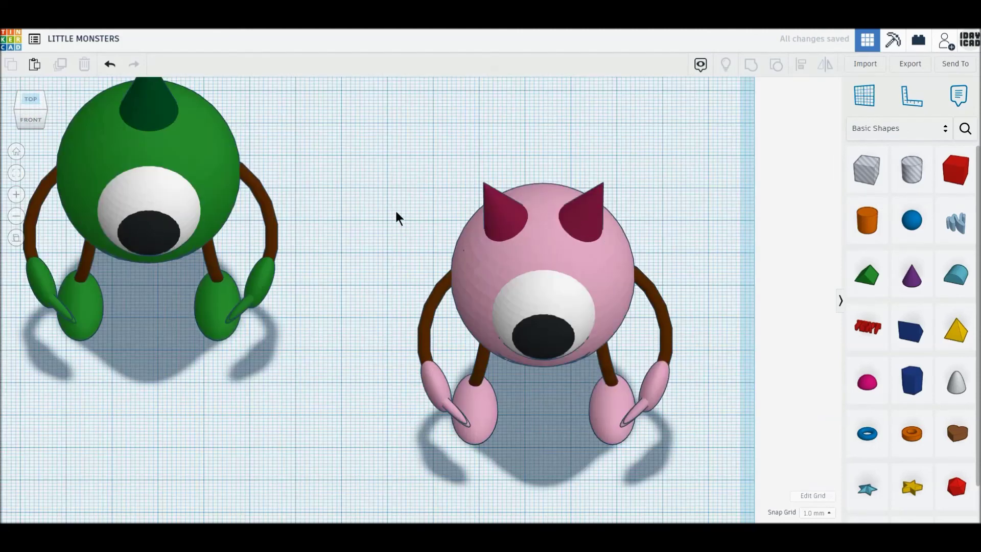
{"action": "left_click_drag", "start_coordinate": [389, 194], "coordinate": [716, 467]}
{"action": "left_click_drag", "start_coordinate": [545, 494], "coordinate": [510, 492]}
{"action": "left_click_drag", "start_coordinate": [588, 339], "coordinate": [572, 288]}
{"action": "scroll", "coordinate": [573, 287], "scroll_direction": "down", "scroll_amount": 3}
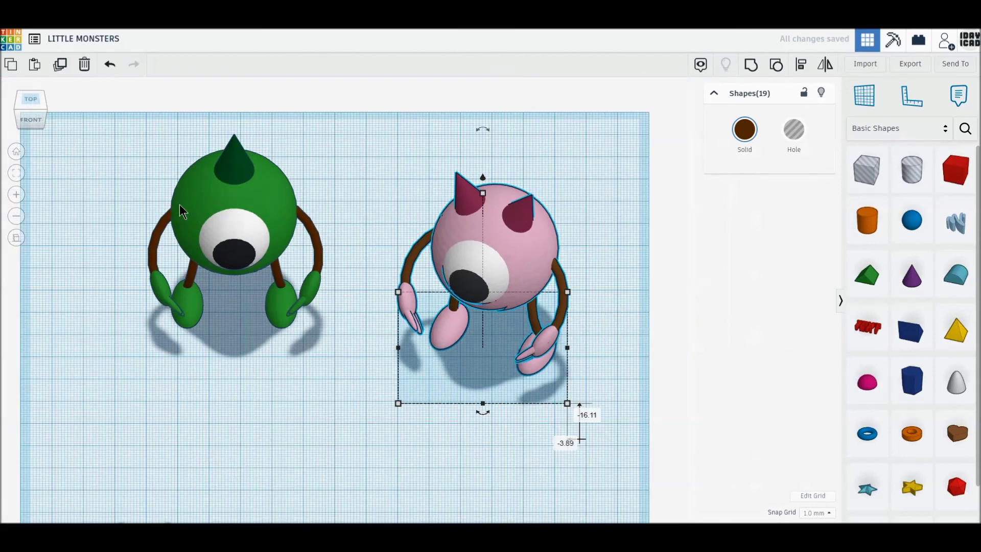
Rotate the whole green monster -22.5° on the workplane to face the pink one and switch to the perspective home view.
{"action": "left_click_drag", "start_coordinate": [121, 143], "coordinate": [321, 357]}
{"action": "left_click_drag", "start_coordinate": [259, 363], "coordinate": [121, 302]}
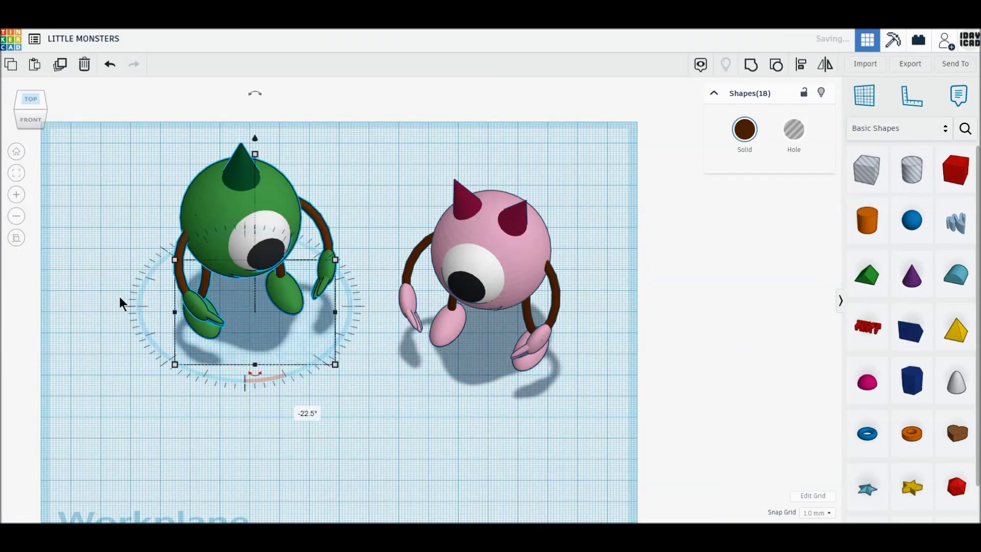
{"action": "left_click", "coordinate": [21, 241]}
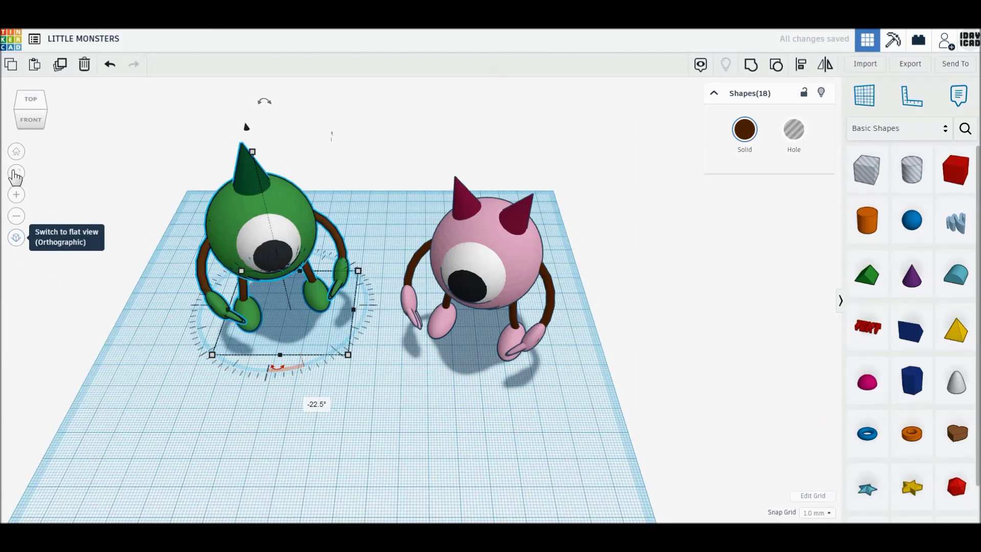
{"action": "left_click", "coordinate": [16, 153]}
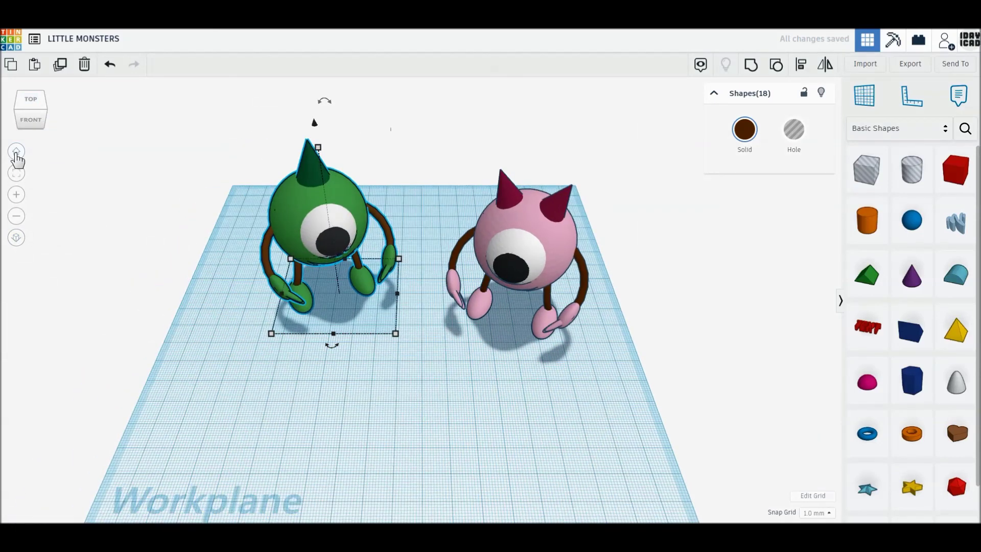
Move both monsters together 21 mm forward and 8 mm left on the workplane.
{"action": "left_click", "coordinate": [171, 188]}
{"action": "left_click_drag", "start_coordinate": [208, 114], "coordinate": [654, 409]}
{"action": "left_click_drag", "start_coordinate": [581, 236], "coordinate": [566, 269]}
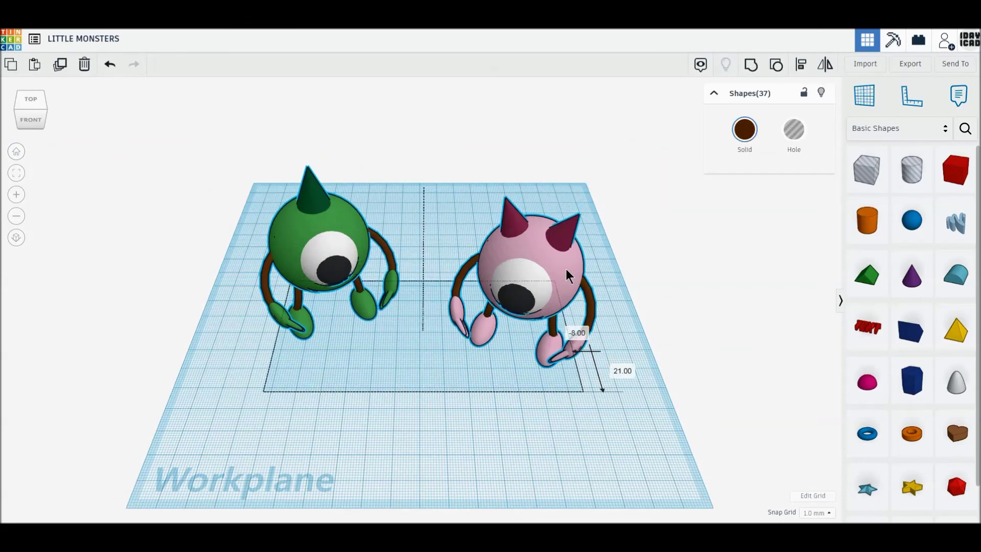
{"action": "left_click", "coordinate": [722, 299]}
Inspect the two finished monsters up close from a low front angle.
{"action": "right_click_drag", "start_coordinate": [412, 416], "coordinate": [414, 401]}
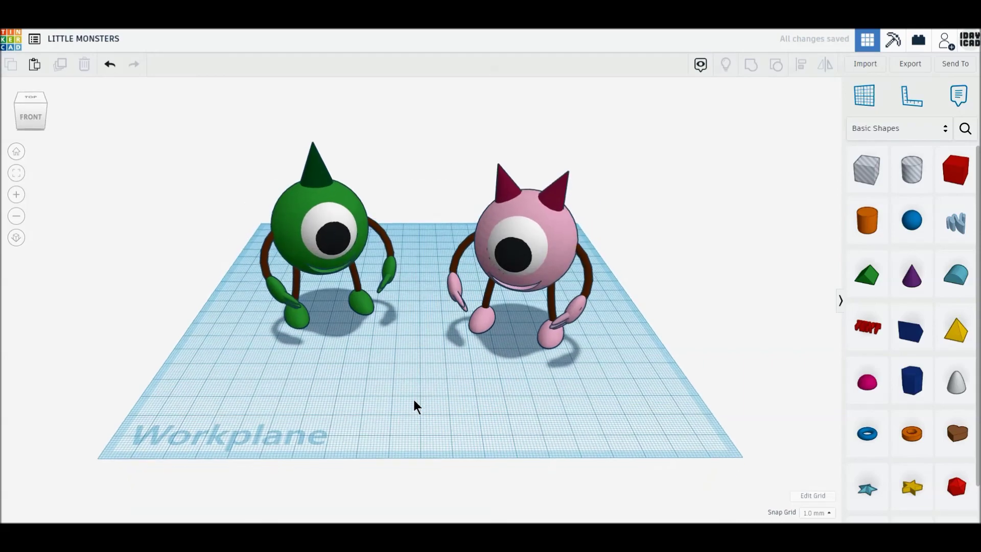
{"action": "scroll", "coordinate": [417, 406], "scroll_direction": "up", "scroll_amount": 2}
{"action": "scroll", "coordinate": [409, 389], "scroll_direction": "up", "scroll_amount": 3}
{"action": "right_click_drag", "start_coordinate": [418, 460], "coordinate": [416, 442]}
{"action": "middle_click_drag", "start_coordinate": [416, 441], "coordinate": [417, 473]}
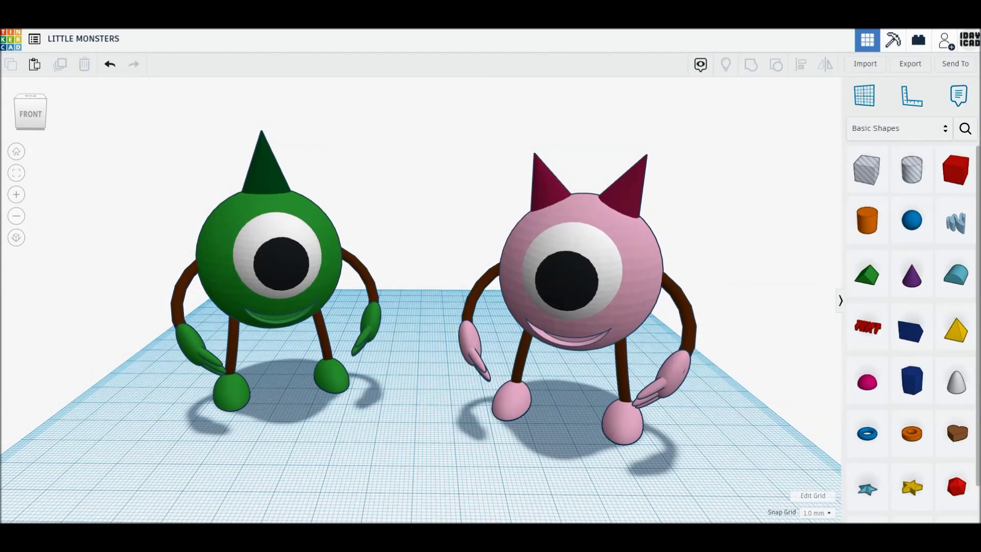